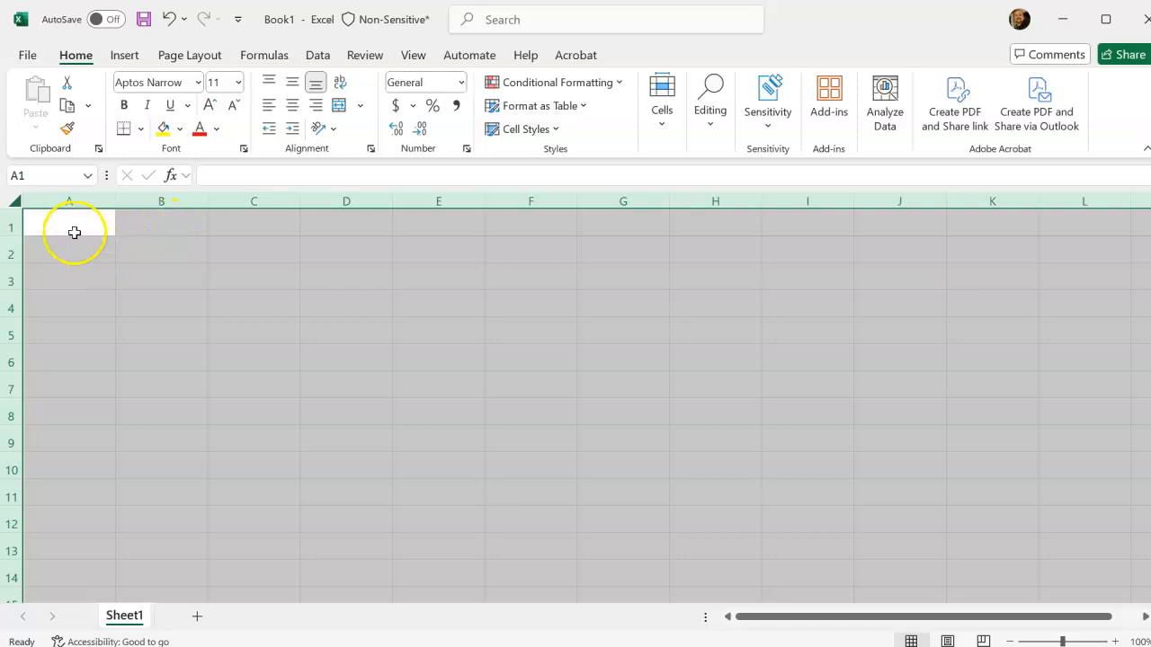
# Enter the title Data Set 1 in cell A1.
pyautogui.write('Se')
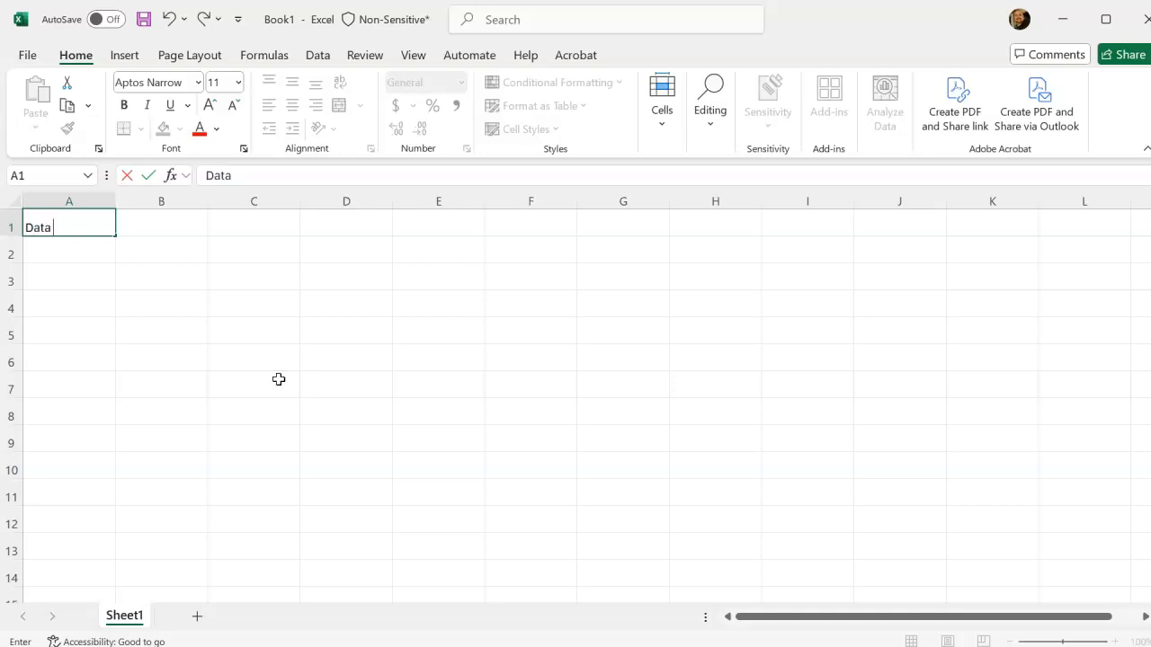
pyautogui.press('Return')
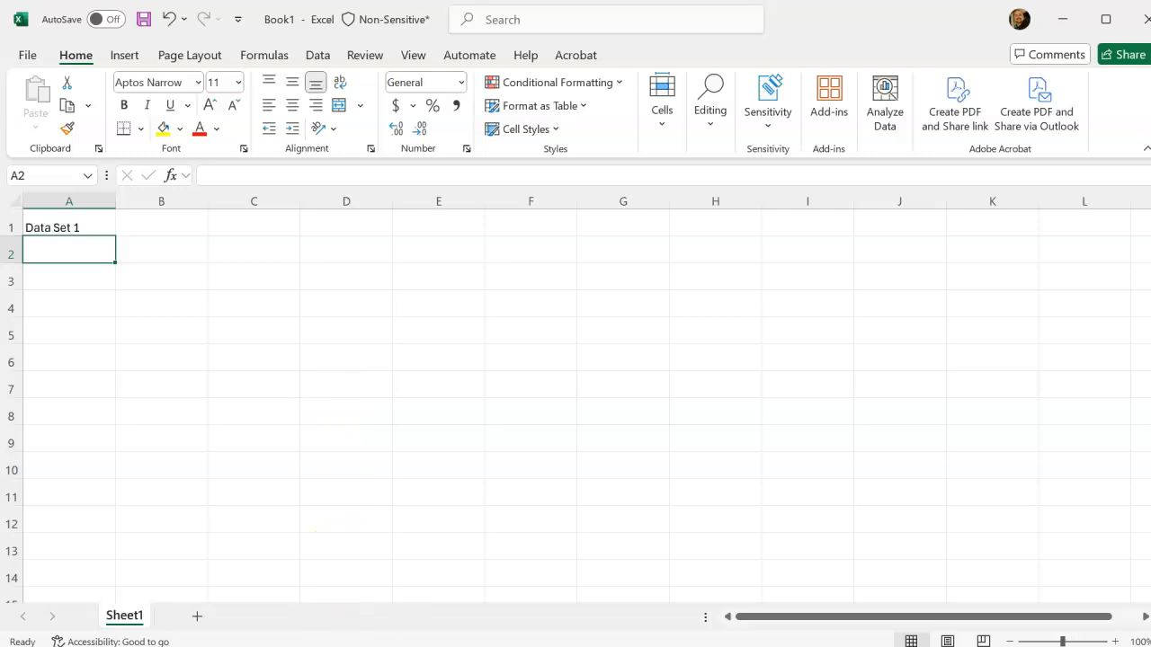
# Consult the sample table in the Word lab document, then return to Excel and enter the headers Time (s) in A2 and Distance (m) in B2.
pyautogui.click(526, 646)
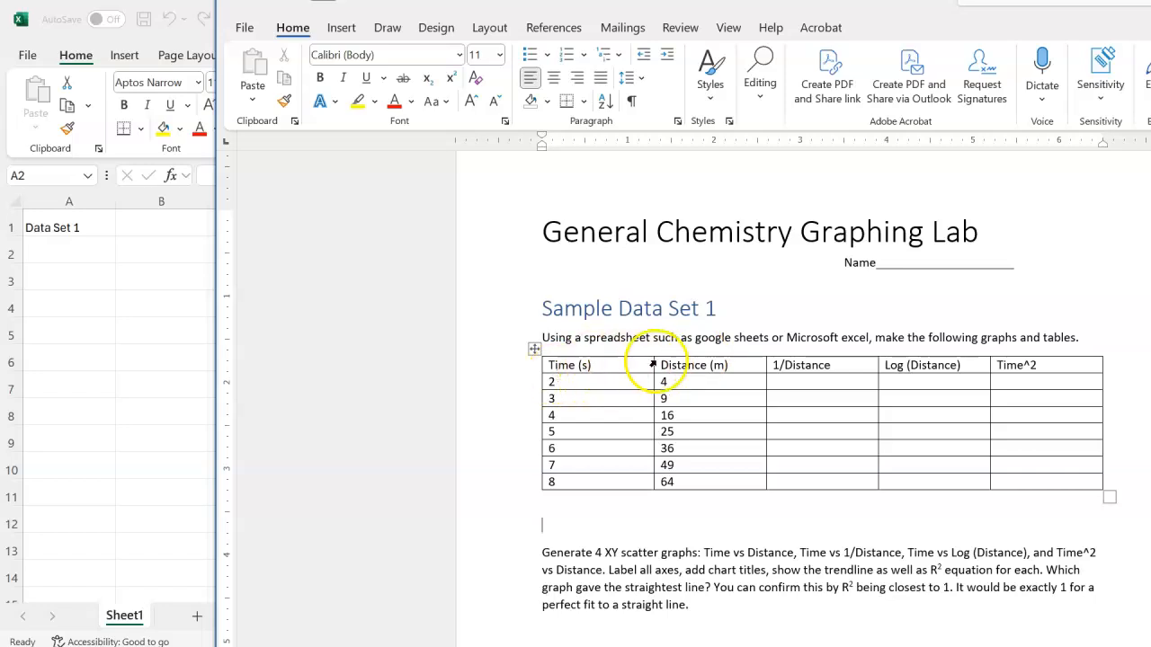
pyautogui.click(162, 283)
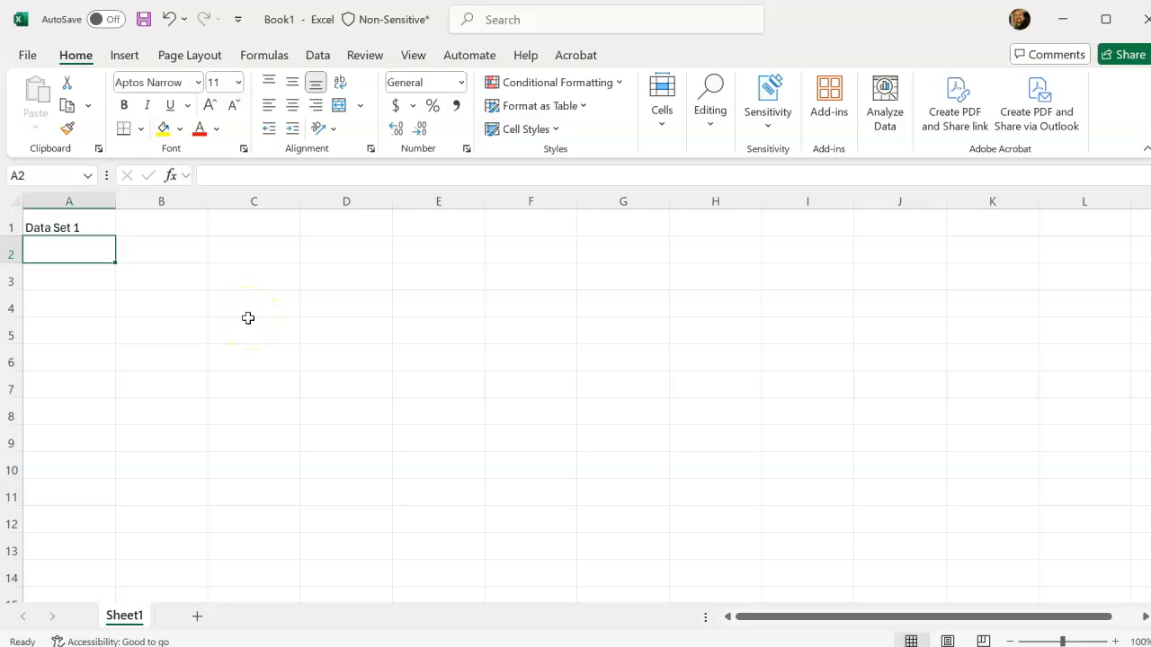
pyautogui.write('Time (s')
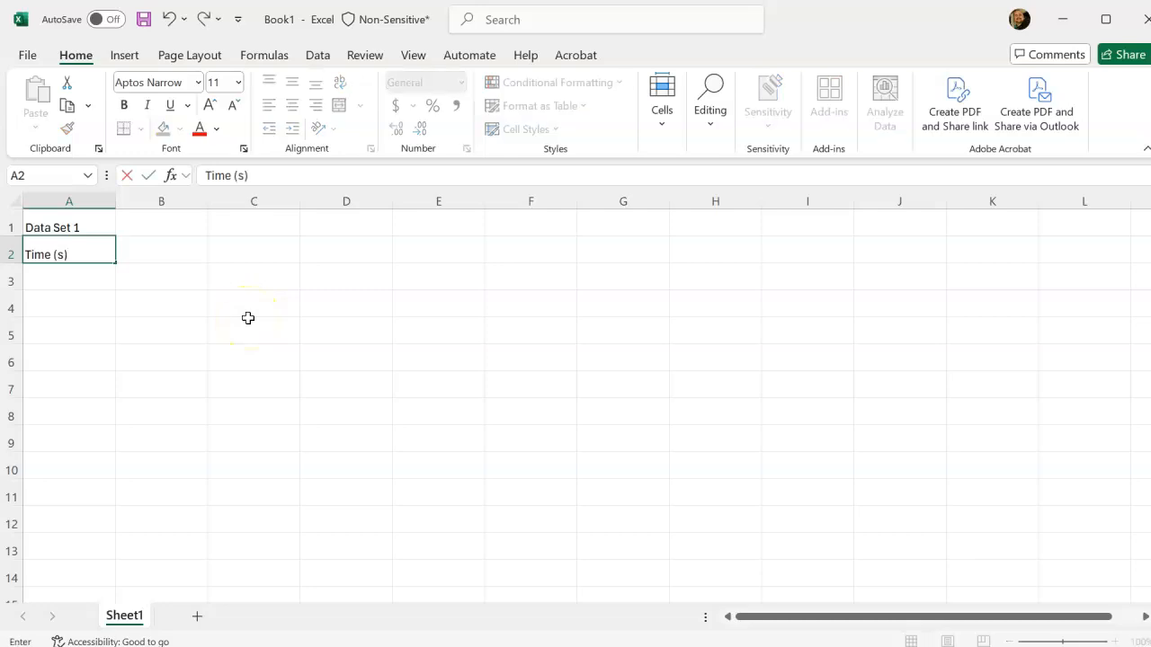
pyautogui.press('Tab')
pyautogui.write('Di')
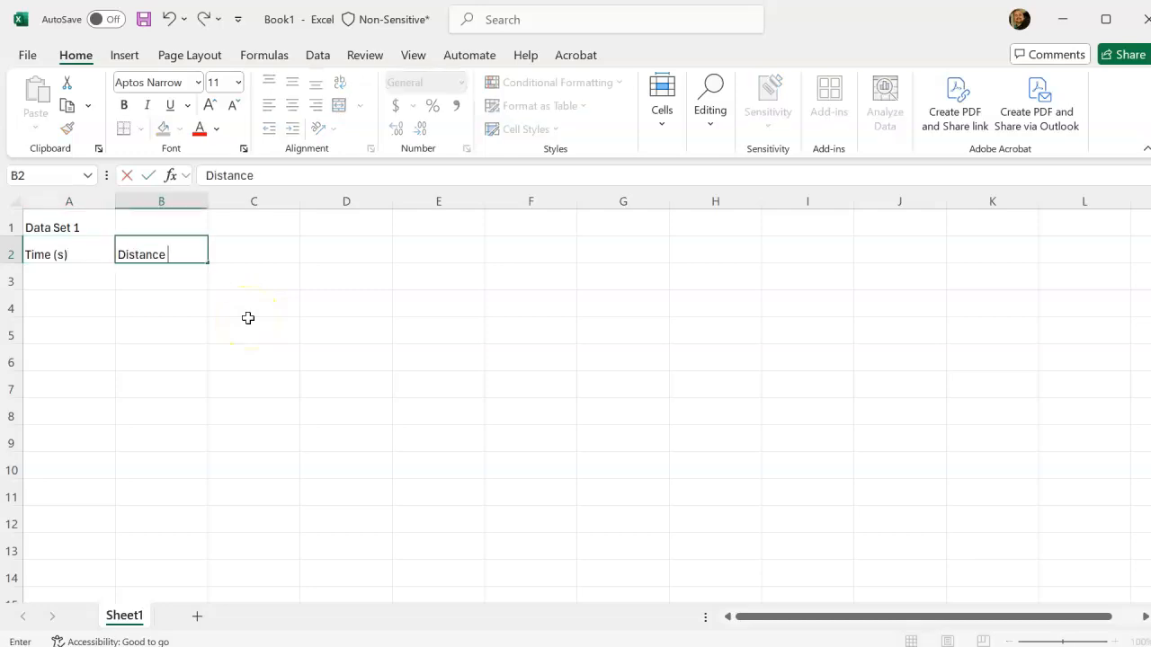
pyautogui.write('stance (m)')
pyautogui.press('Tab')
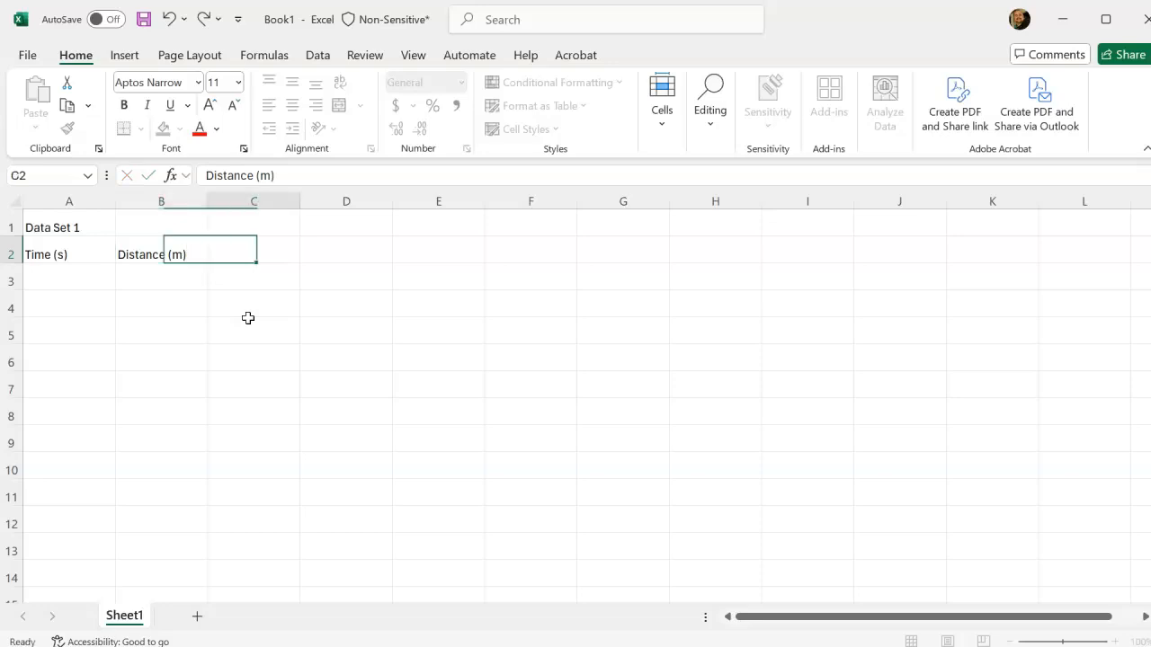
# Add the column headers 1/Distance, log(distance) and time^2 in cells C2, D2 and E2.
pyautogui.write('1')
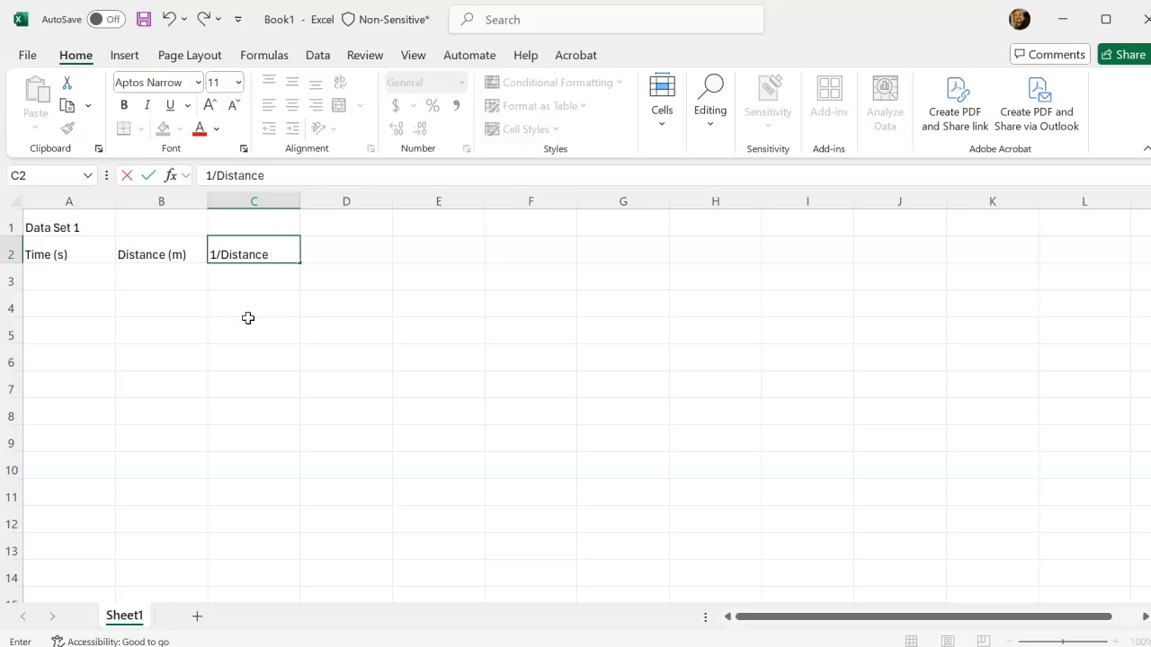
pyautogui.write('/Distance')
pyautogui.press('Tab')
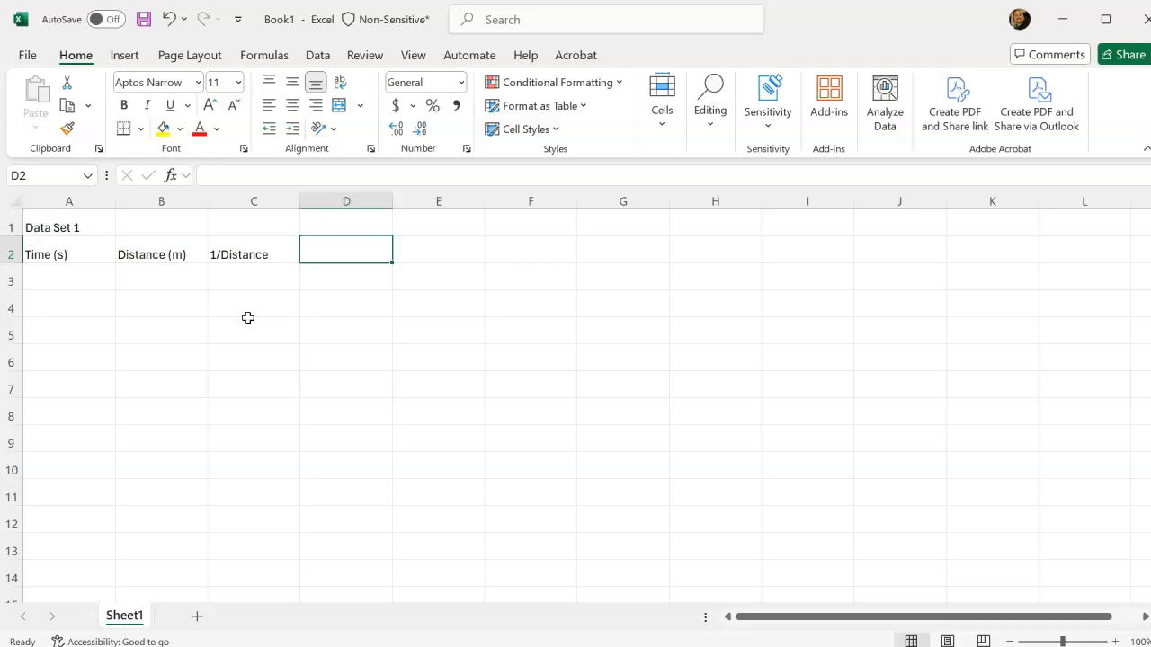
pyautogui.write('log')
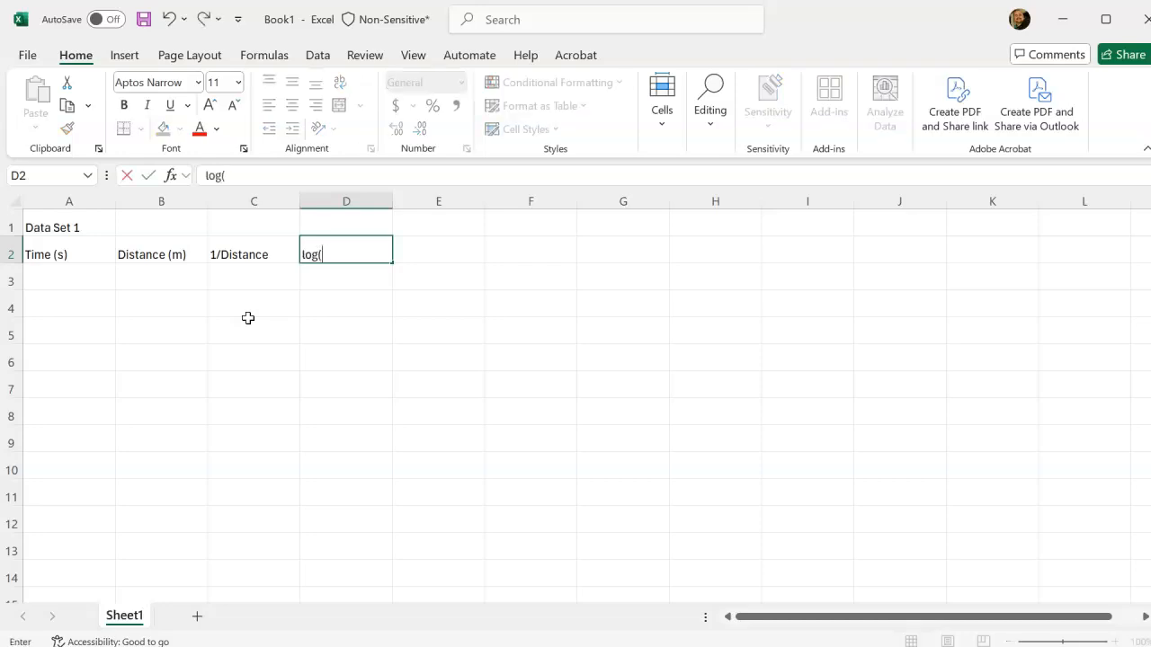
pyautogui.write('(distance)')
pyautogui.press('Tab')
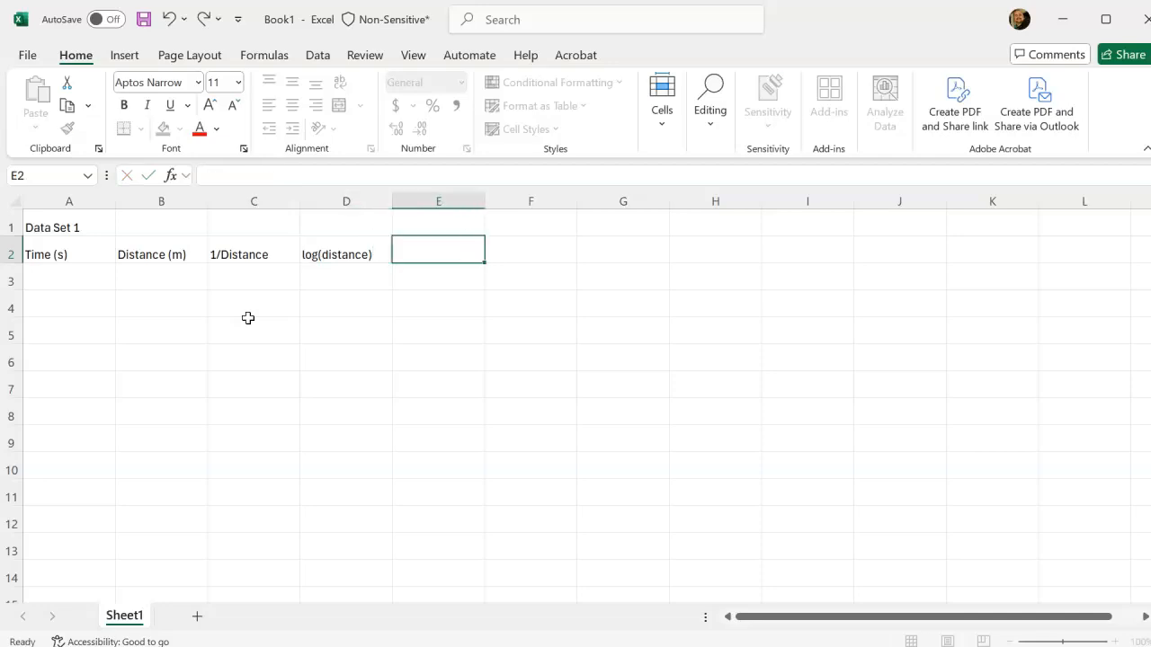
pyautogui.write('time^2')
pyautogui.press('Return')
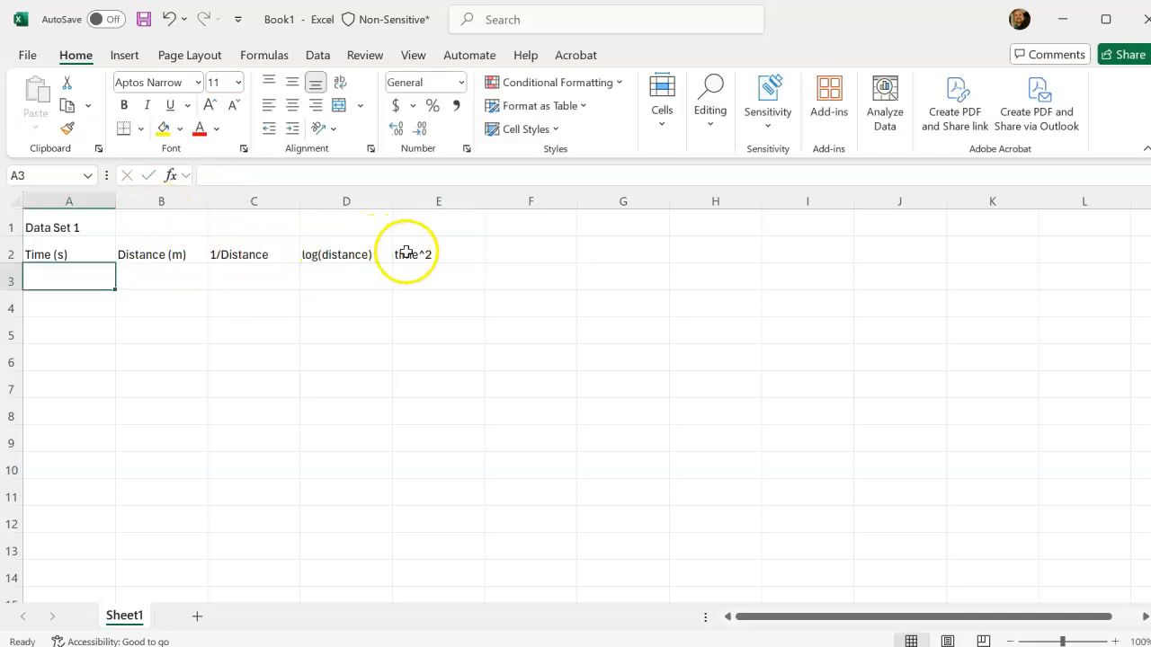
# Enter the first two time values, 2 in A3 and 3 in A4.
pyautogui.click(97, 282)
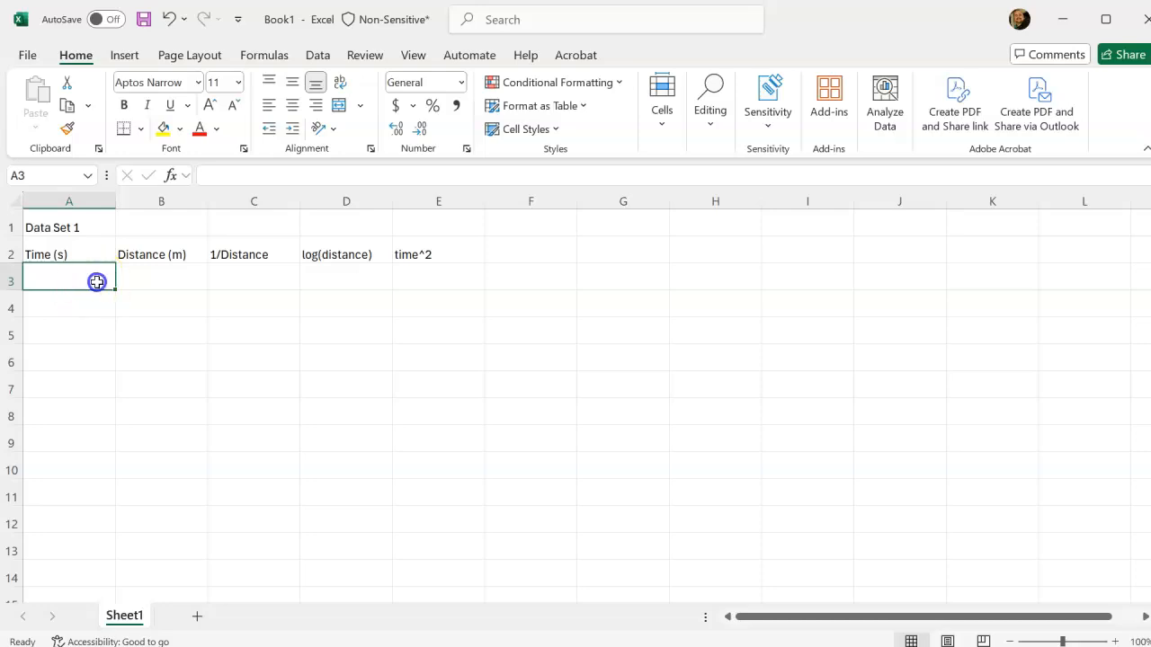
pyautogui.write('2')
pyautogui.press('Return')
pyautogui.write('3')
pyautogui.press('Return')
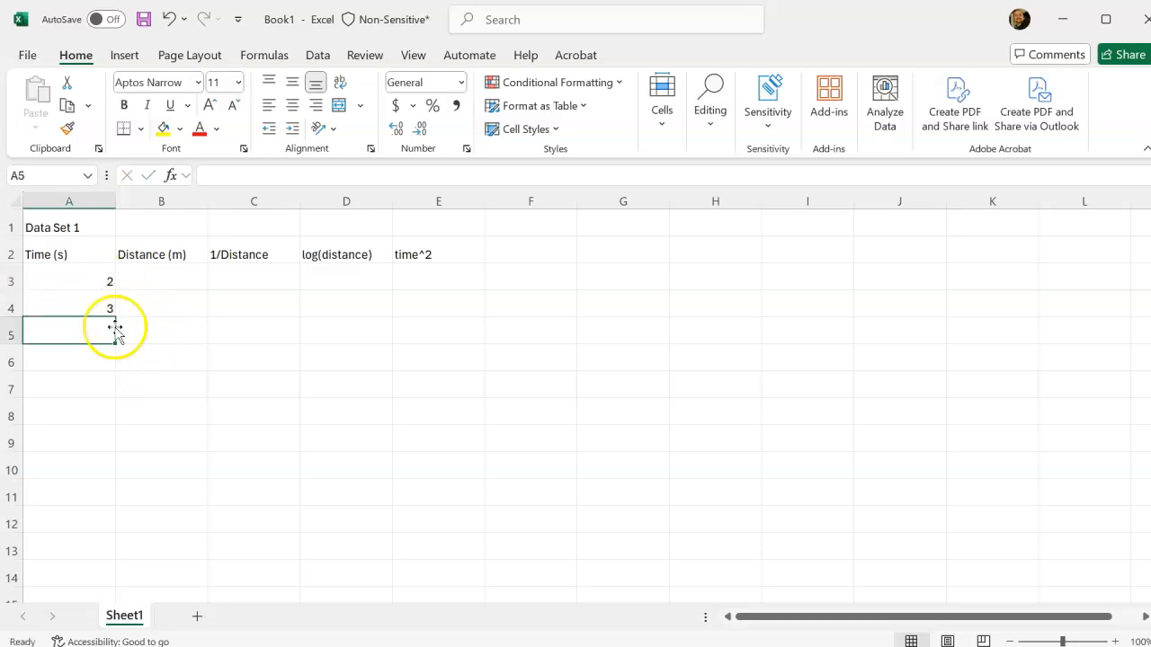
pyautogui.click(97, 281)
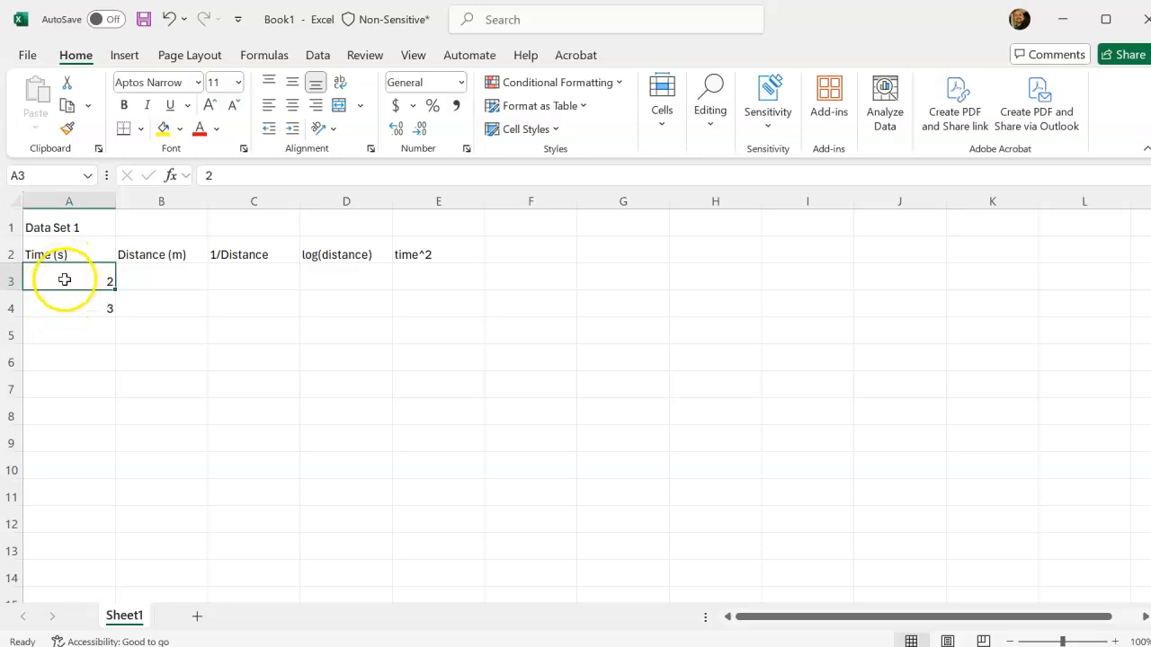
pyautogui.moveTo(63, 280); pyautogui.dragTo(63, 304)
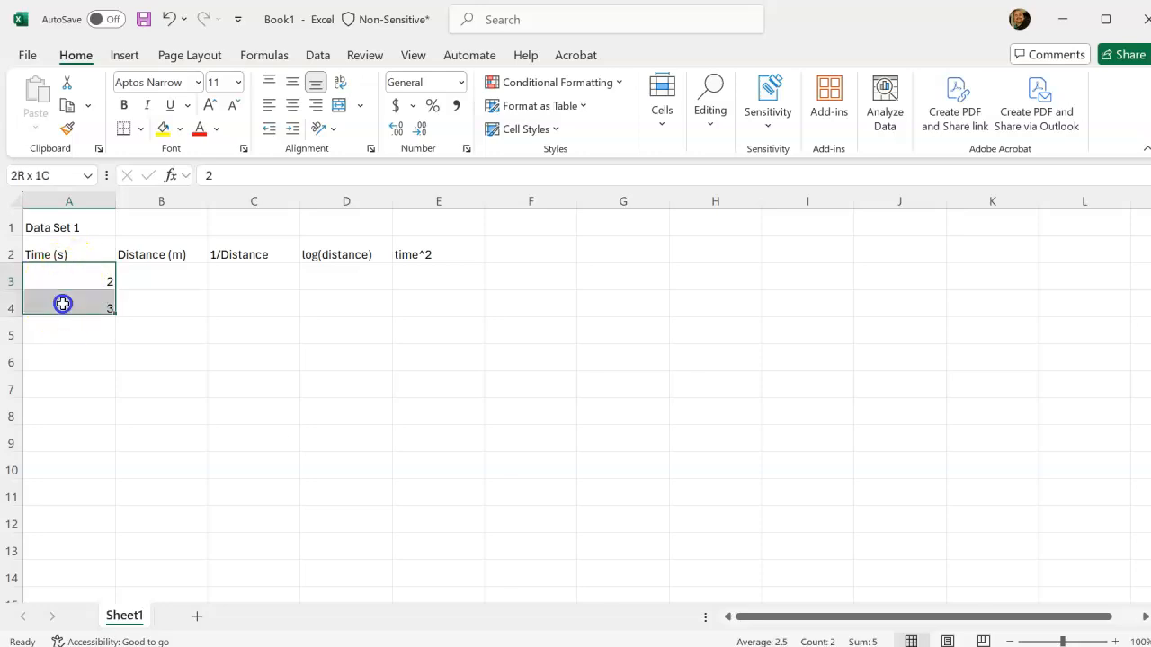
pyautogui.click(134, 285)
pyautogui.click(202, 319)
pyautogui.moveTo(202, 319); pyautogui.dragTo(293, 365)
pyautogui.moveTo(152, 294); pyautogui.dragTo(405, 419)
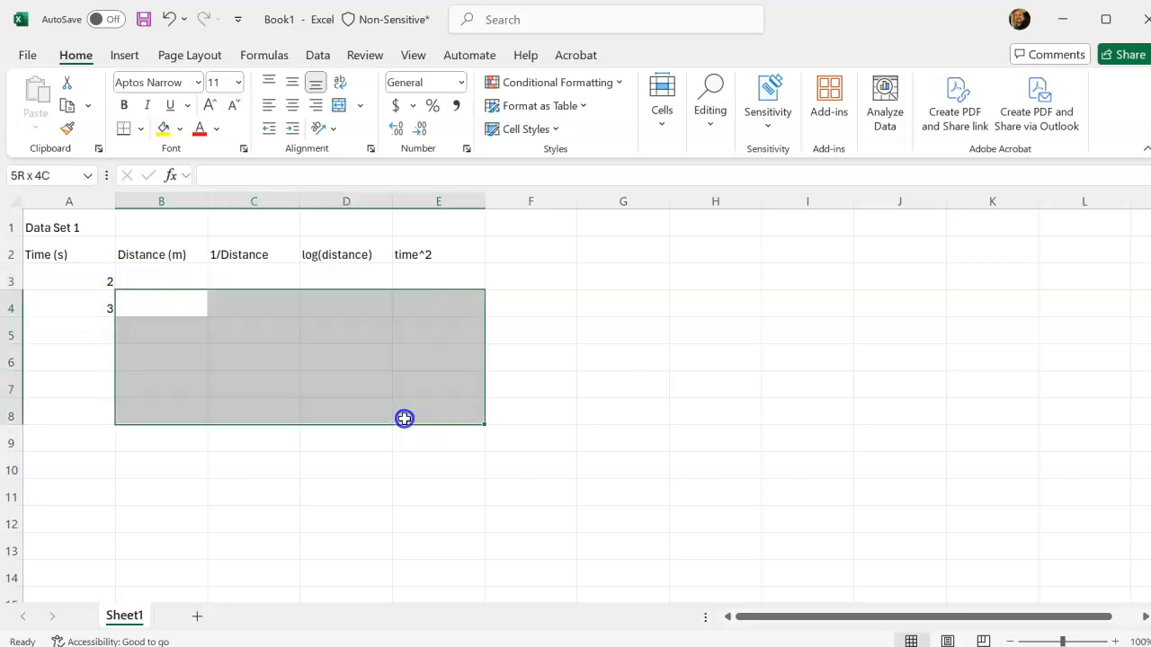
pyautogui.moveTo(296, 462); pyautogui.dragTo(471, 414)
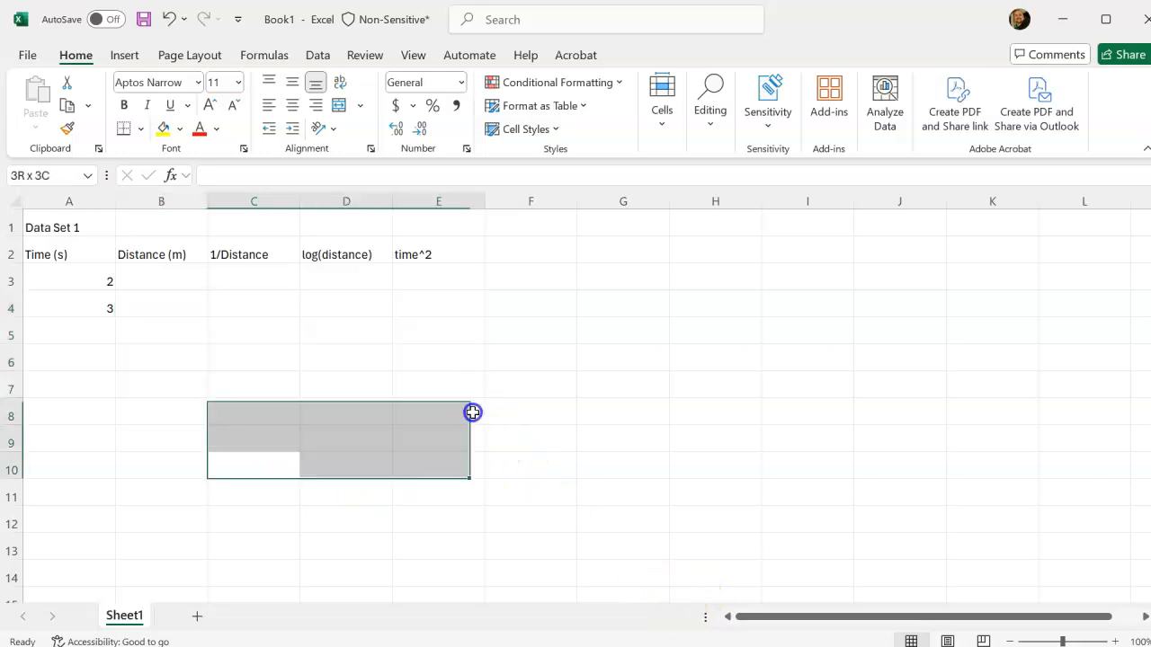
pyautogui.click(537, 321)
pyautogui.keyDown('ctrl'); pyautogui.click(252, 351); pyautogui.keyUp('ctrl')
pyautogui.keyDown('ctrl'); pyautogui.click(385, 372); pyautogui.keyUp('ctrl')
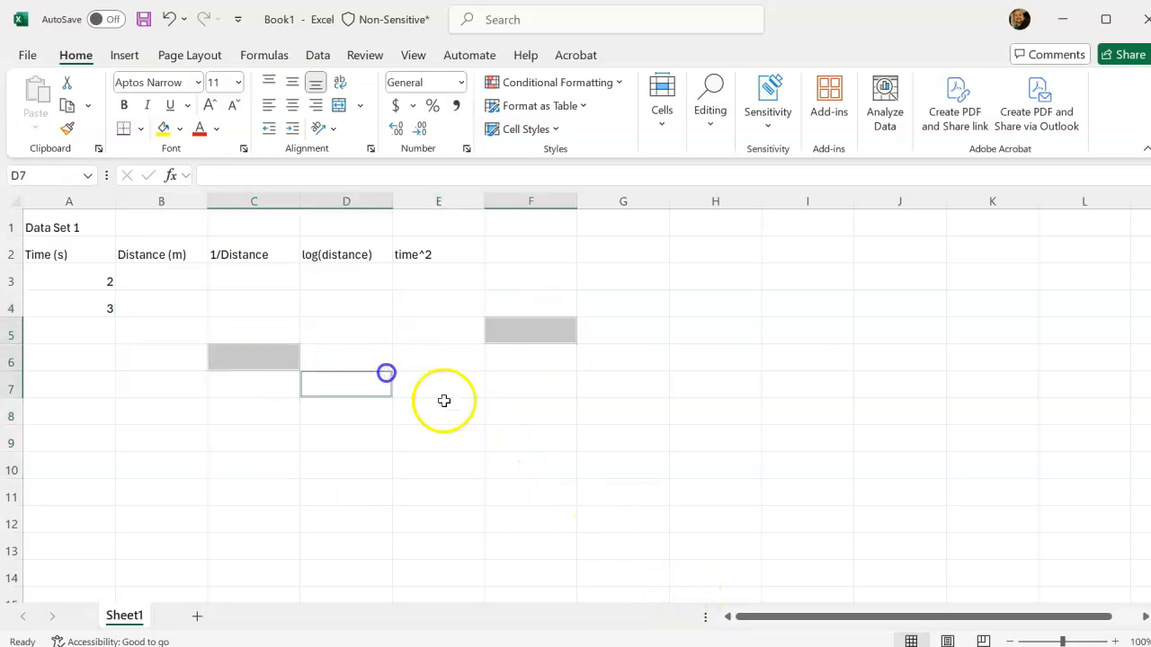
pyautogui.keyDown('ctrl'); pyautogui.click(451, 467); pyautogui.keyUp('ctrl')
pyautogui.keyDown('ctrl'); pyautogui.click(486, 387); pyautogui.keyUp('ctrl')
pyautogui.keyDown('ctrl'); pyautogui.click(311, 329); pyautogui.keyUp('ctrl')
pyautogui.keyDown('ctrl'); pyautogui.click(311, 329); pyautogui.keyUp('ctrl')
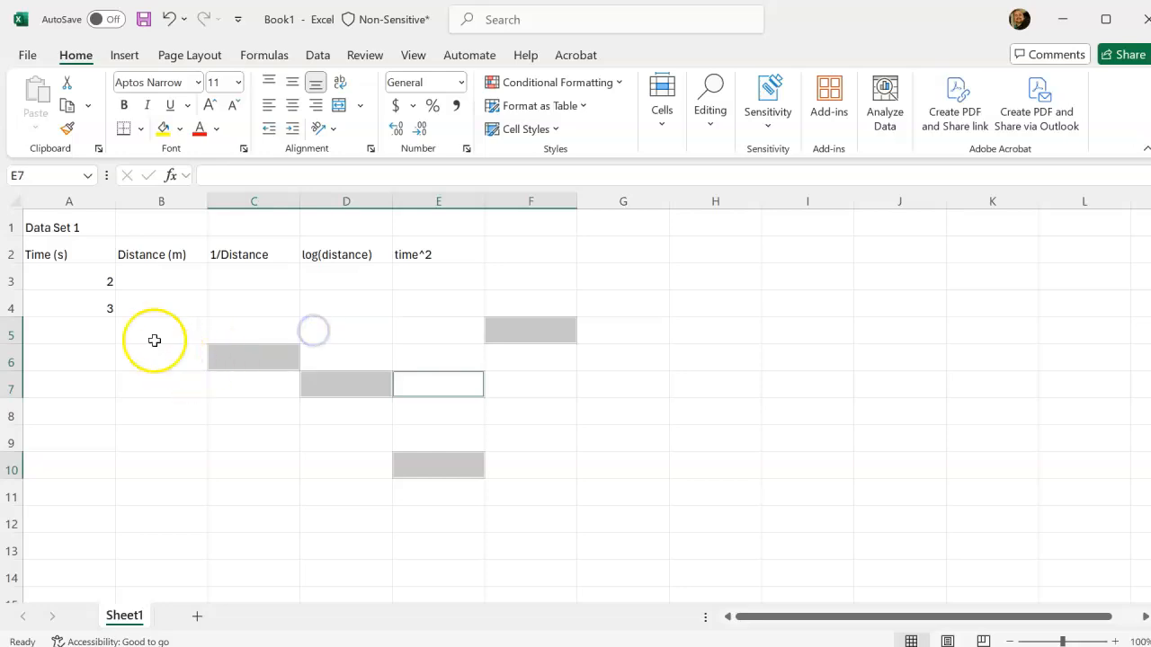
pyautogui.moveTo(153, 333); pyautogui.dragTo(188, 467)
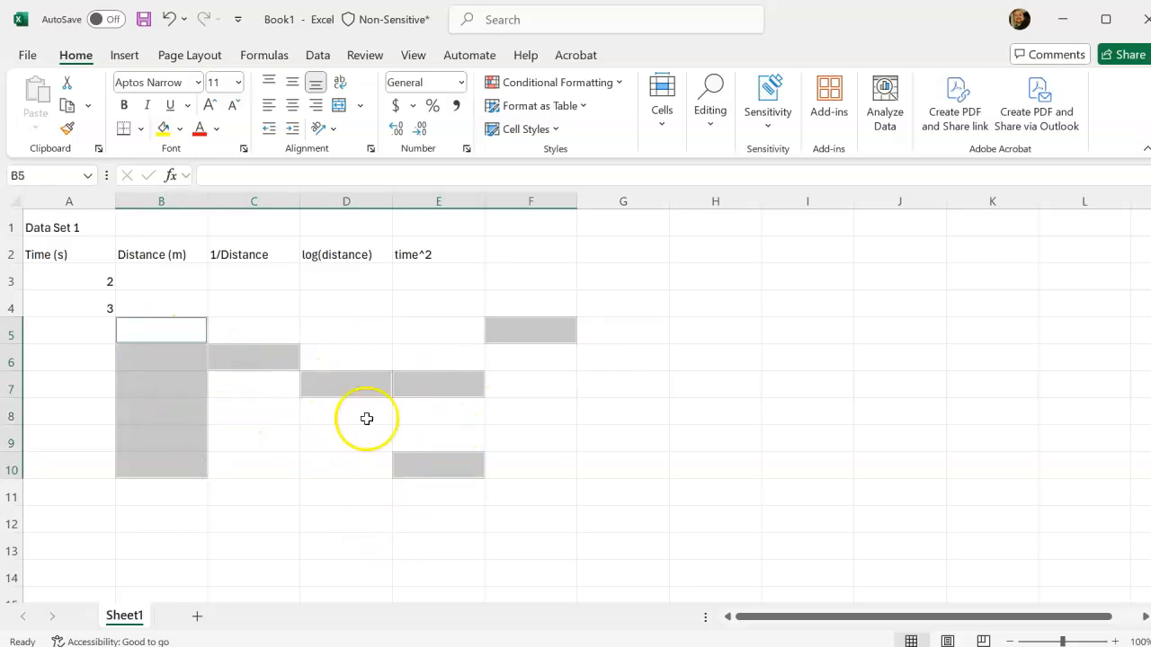
pyautogui.click(349, 338)
pyautogui.click(94, 282)
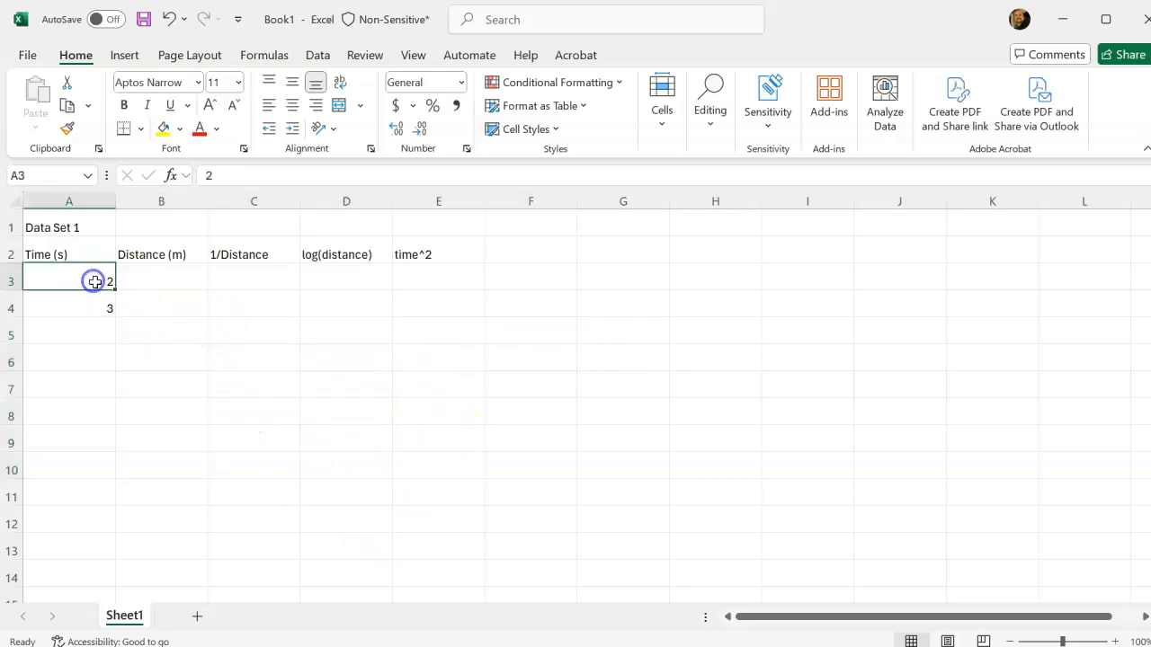
pyautogui.click(264, 288)
# Fill the value 2 from cell A3 down to A10.
pyautogui.click(102, 282)
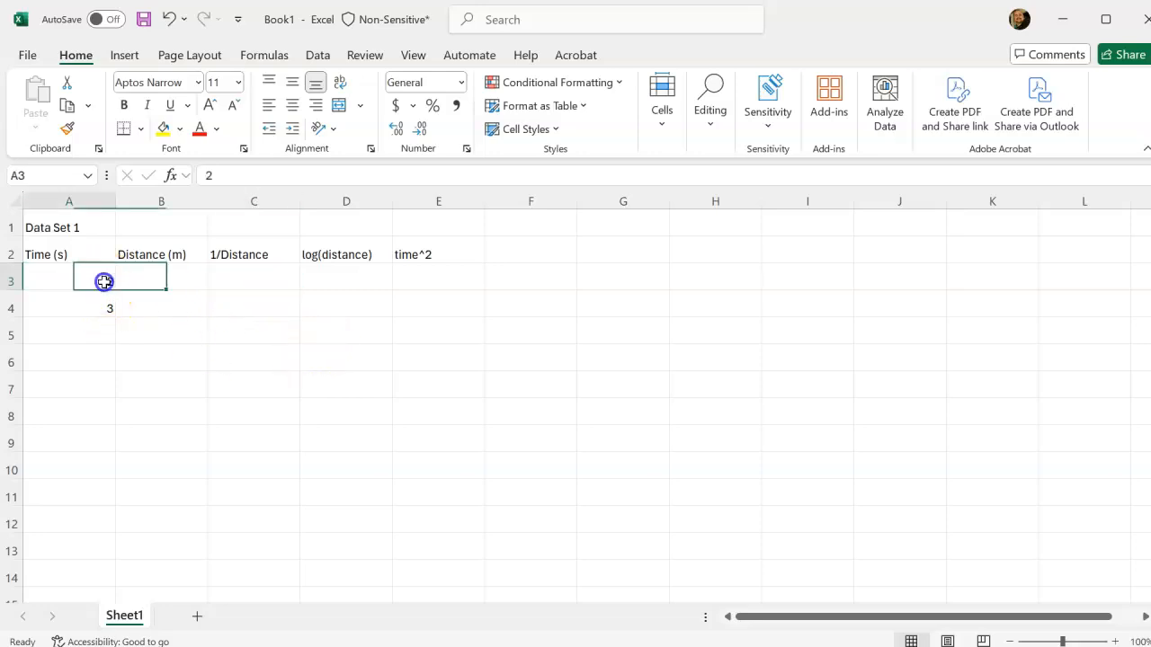
pyautogui.moveTo(115, 287); pyautogui.dragTo(110, 480)
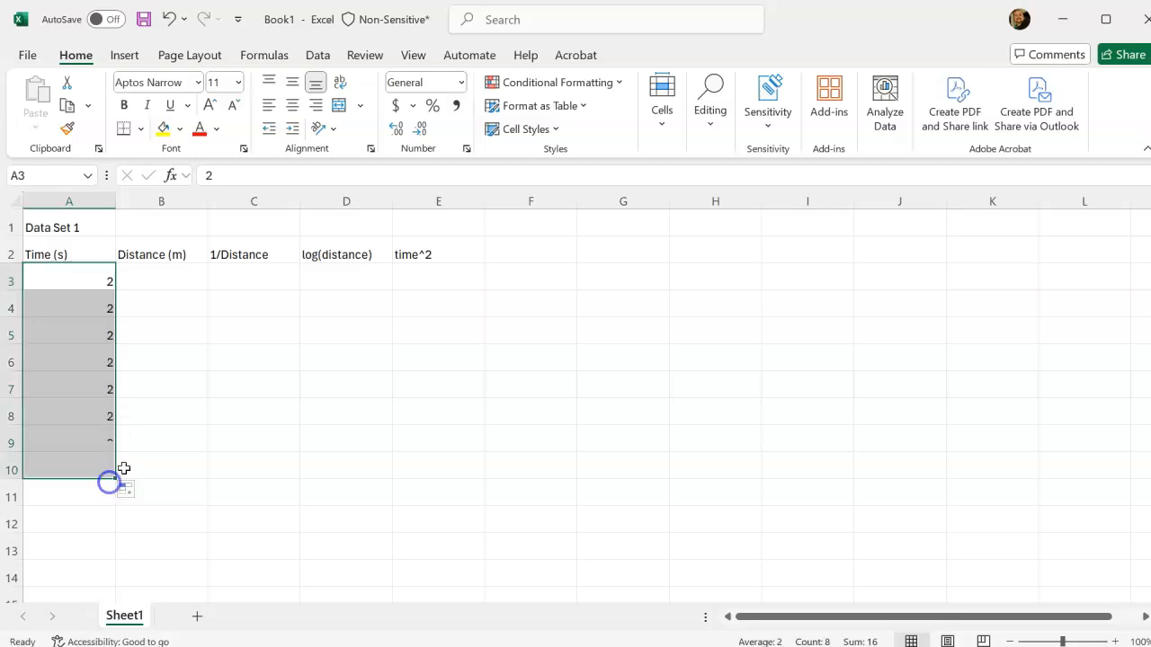
pyautogui.click(174, 288)
# Set A4 to 3 and extend the series from A3:A4 down to A10 in steps of one.
pyautogui.click(84, 284)
pyautogui.click(90, 299)
pyautogui.click(91, 302)
pyautogui.write('3')
pyautogui.moveTo(98, 282); pyautogui.dragTo(119, 315)
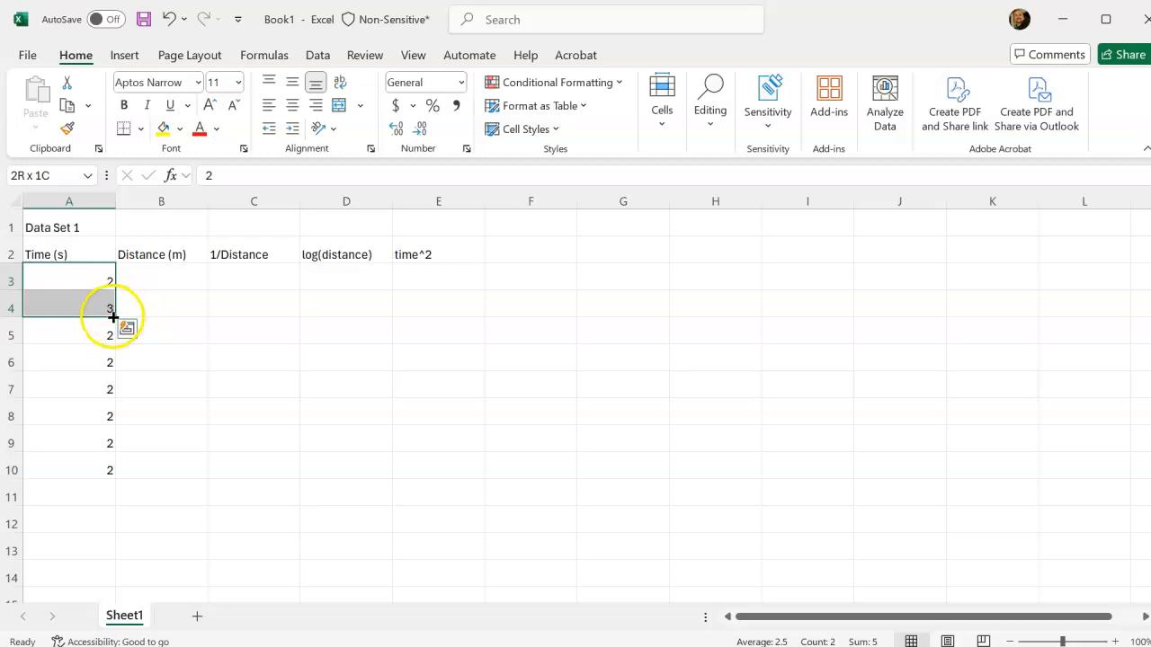
pyautogui.moveTo(115, 317); pyautogui.dragTo(117, 477)
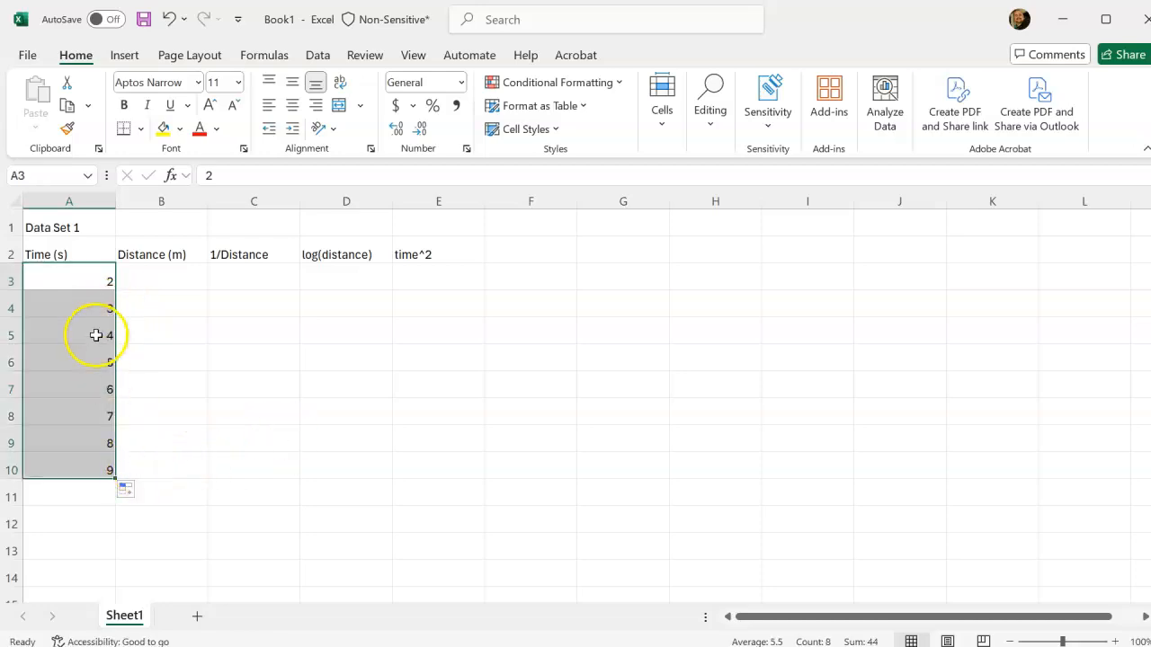
# Clear the surplus value 9 from cell A10.
pyautogui.click(153, 459)
pyautogui.click(74, 470)
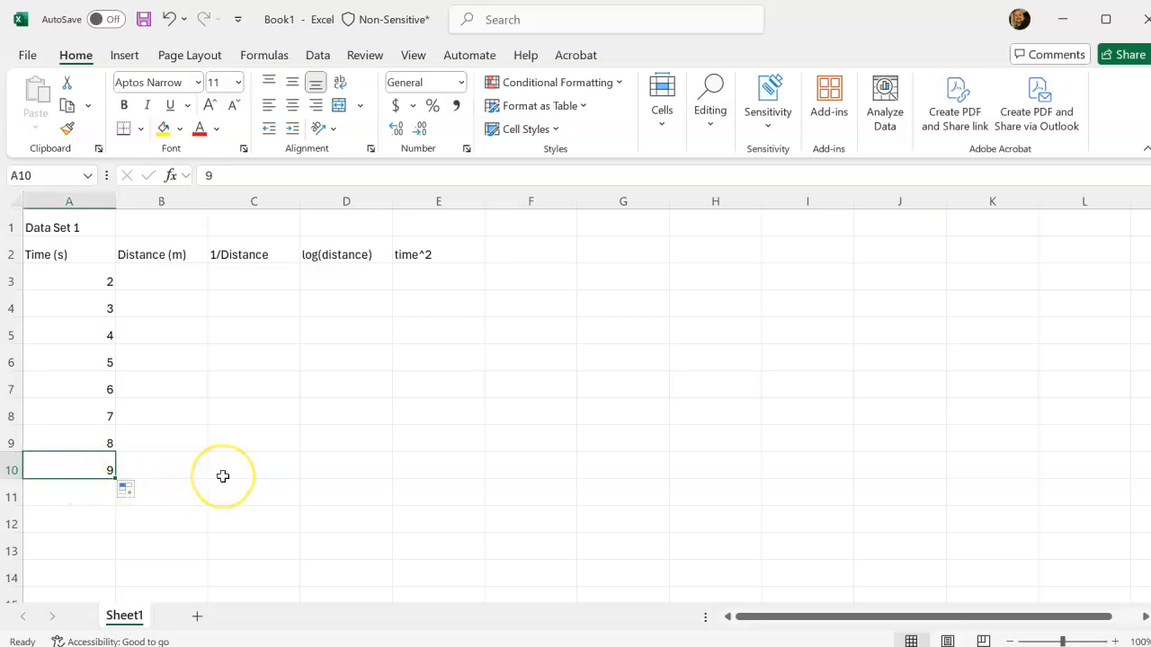
# Enter the distances 4, 9, 16, 25, 36, 49 and 64 in cells B3 to B9.
pyautogui.press('Up')
pyautogui.press('Up')
pyautogui.press('Up')
pyautogui.press('Up')
pyautogui.press('Up')
pyautogui.press('Up')
pyautogui.press('Up')
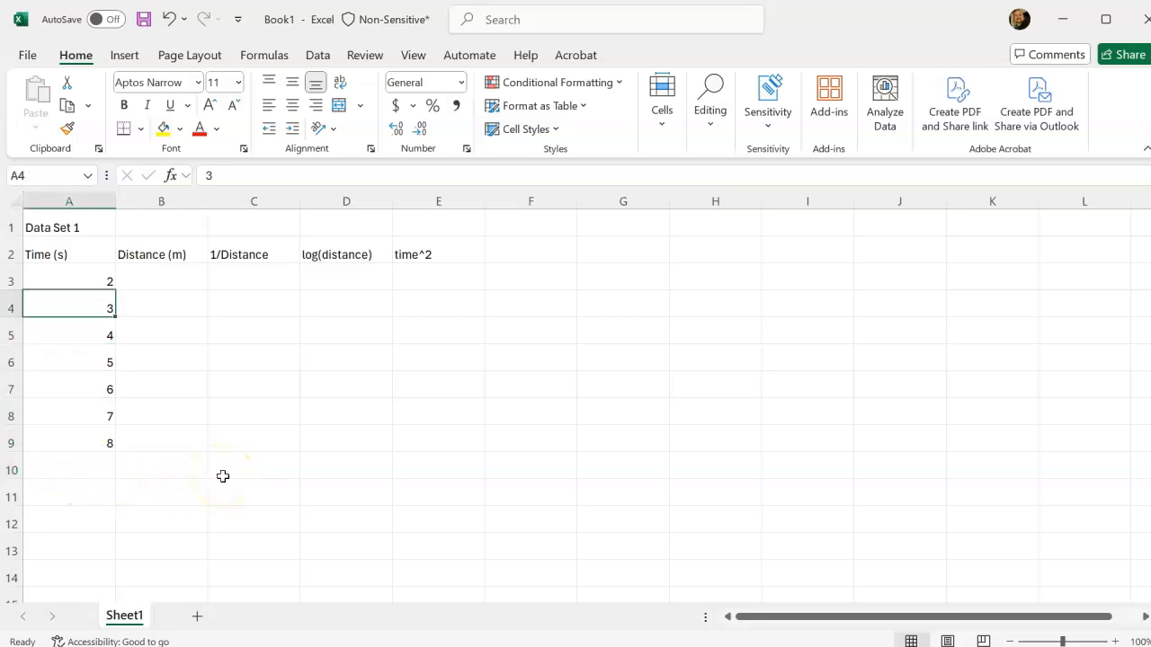
pyautogui.press('Right')
pyautogui.write('4')
pyautogui.press('Return')
pyautogui.write('1')
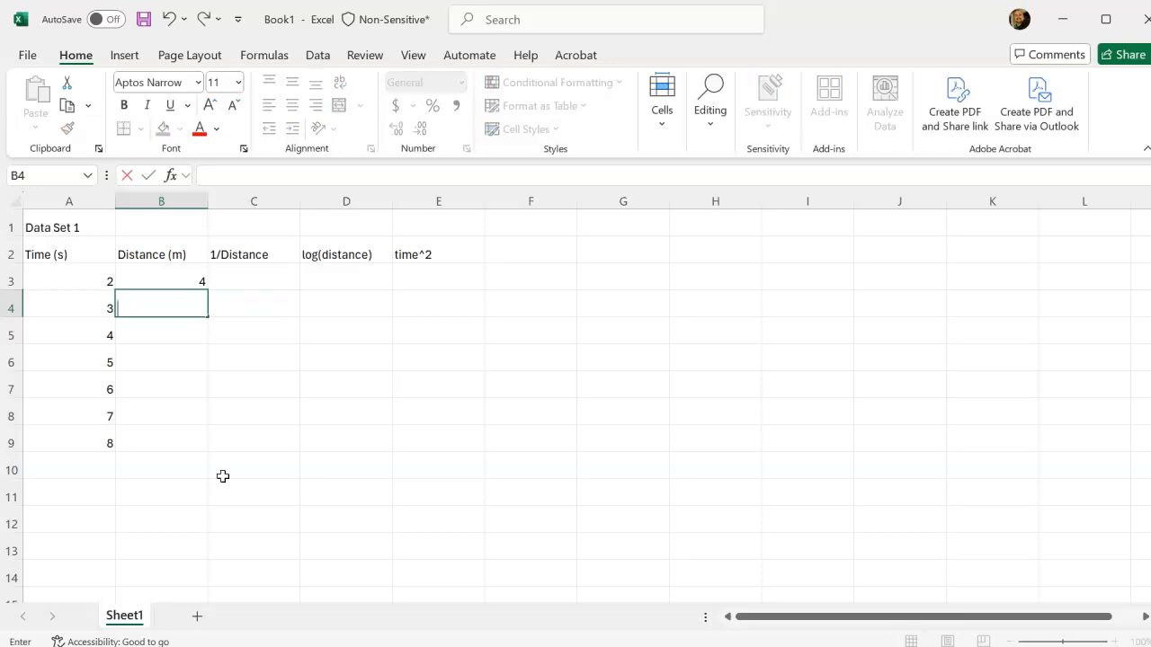
pyautogui.write('9')
pyautogui.press('Return')
pyautogui.write('16')
pyautogui.press('Return')
pyautogui.write('25')
pyautogui.press('Return')
pyautogui.write('36')
pyautogui.press('Return')
pyautogui.write('49')
pyautogui.press('Return')
pyautogui.write('64')
pyautogui.press('Return')
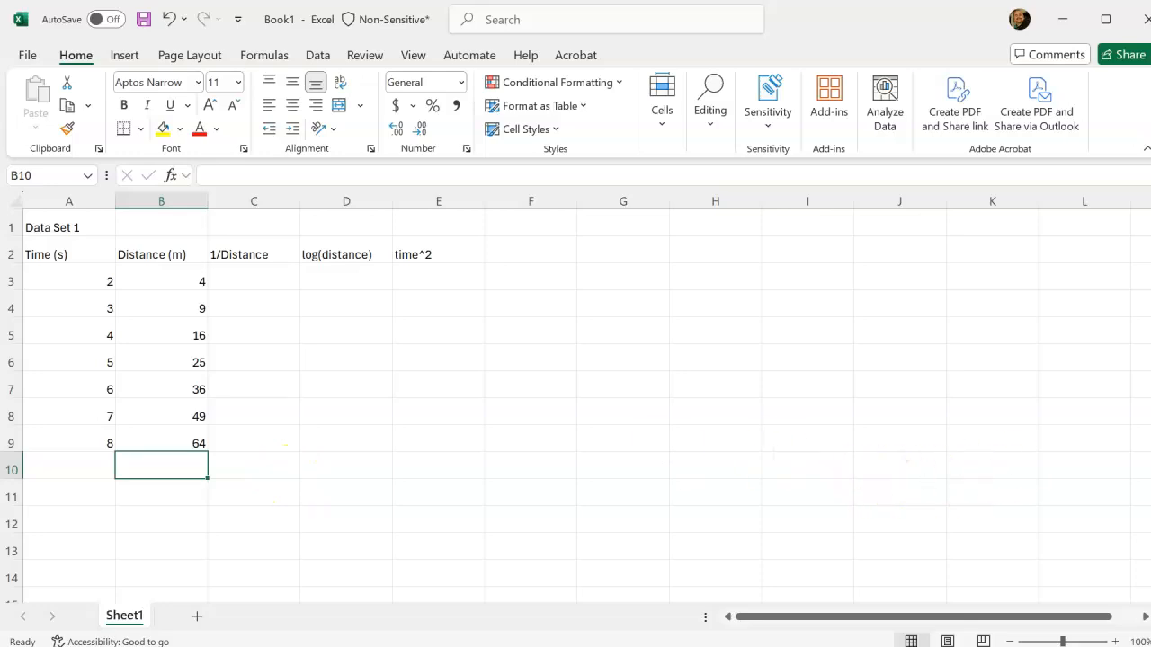
# Check the entered times and distances against the Sample Data Set 1 table in the Word document, and return to cell C3 in Excel.
pyautogui.hotkey('alt', 'Tab')
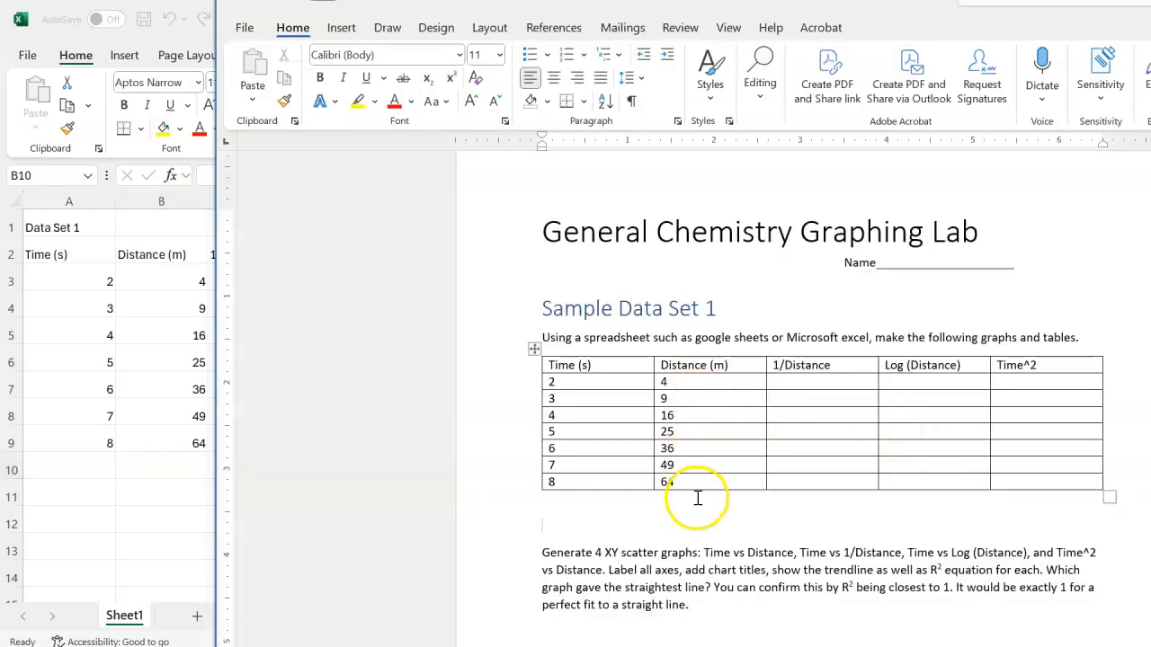
pyautogui.click(156, 496)
pyautogui.click(268, 290)
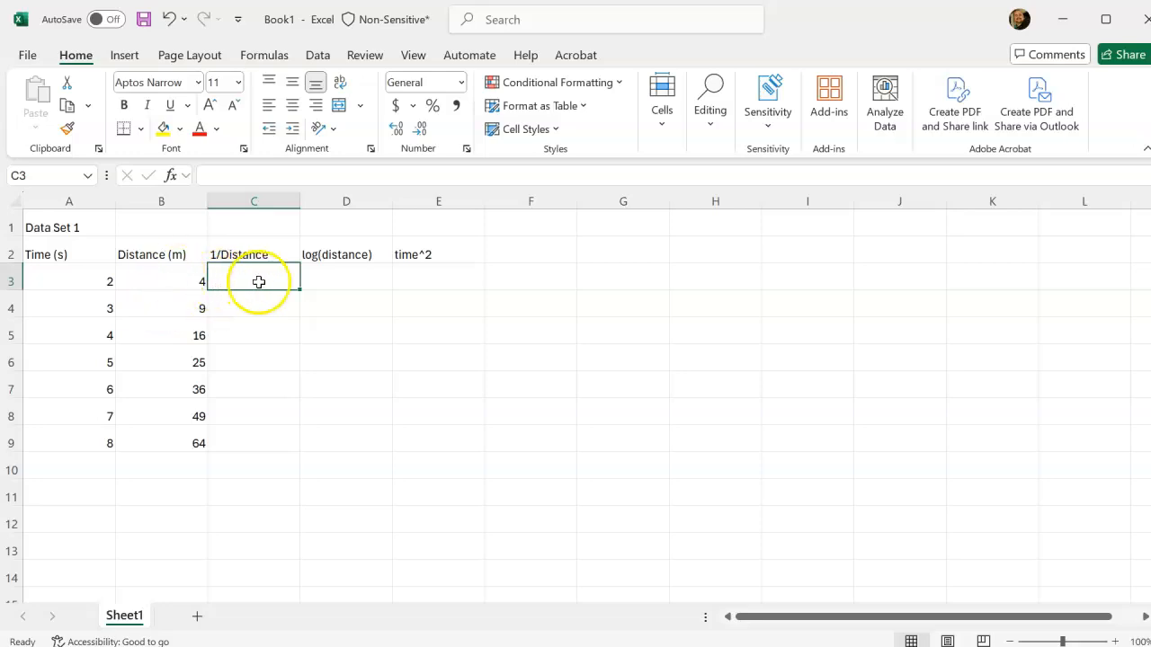
pyautogui.click(186, 282)
pyautogui.click(180, 308)
pyautogui.click(180, 360)
pyautogui.click(171, 439)
# Enter the formula =1/B3 in cell C3 to calculate the first 1/Distance value.
pyautogui.click(249, 275)
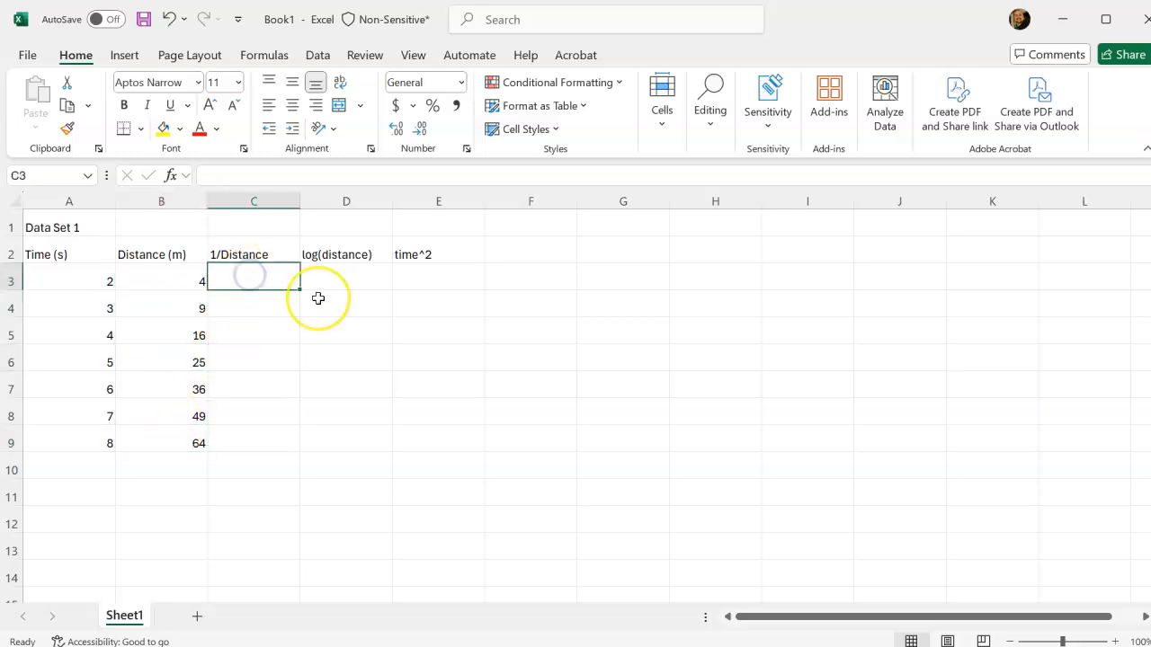
pyautogui.write('=1/')
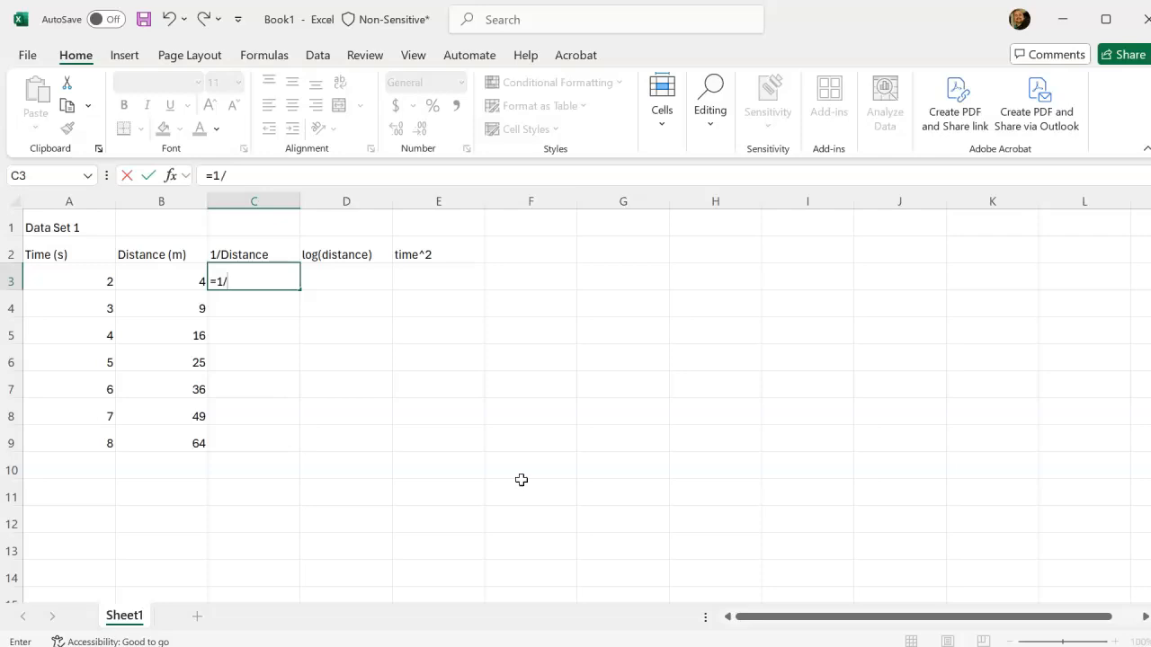
pyautogui.click(178, 278)
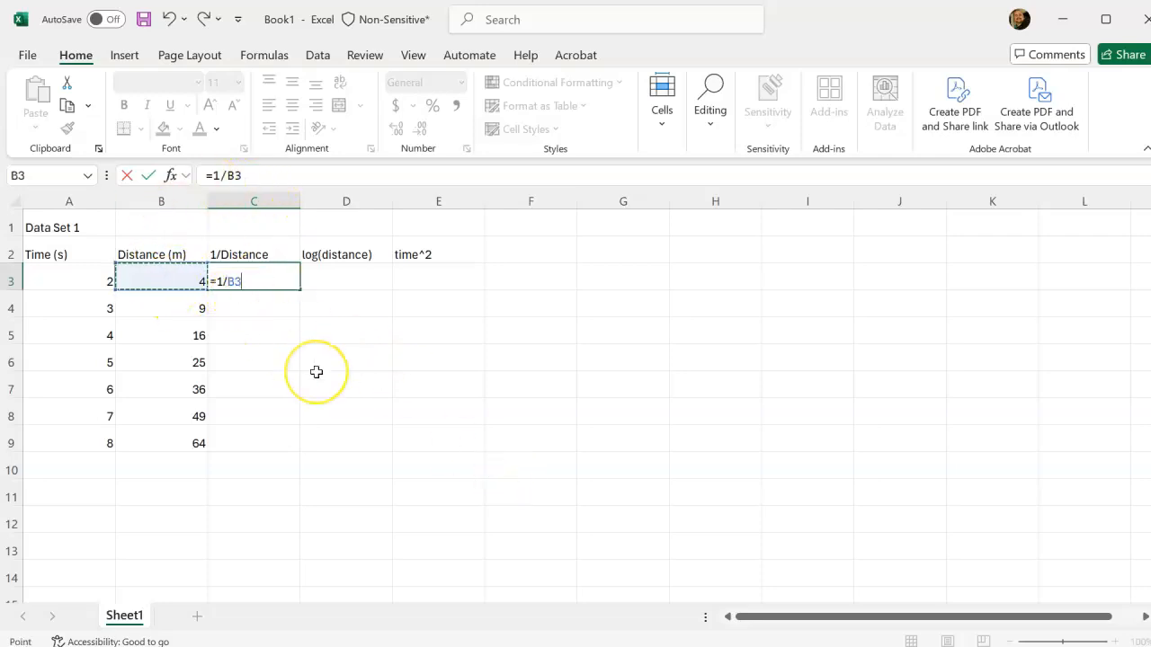
pyautogui.press('Return')
# Copy the 1/Distance formula from C3 into cells C4 to C6.
pyautogui.press('Up')
pyautogui.hotkey('ctrl', 'c')
pyautogui.press('Down')
pyautogui.press('Down')
pyautogui.press('Up')
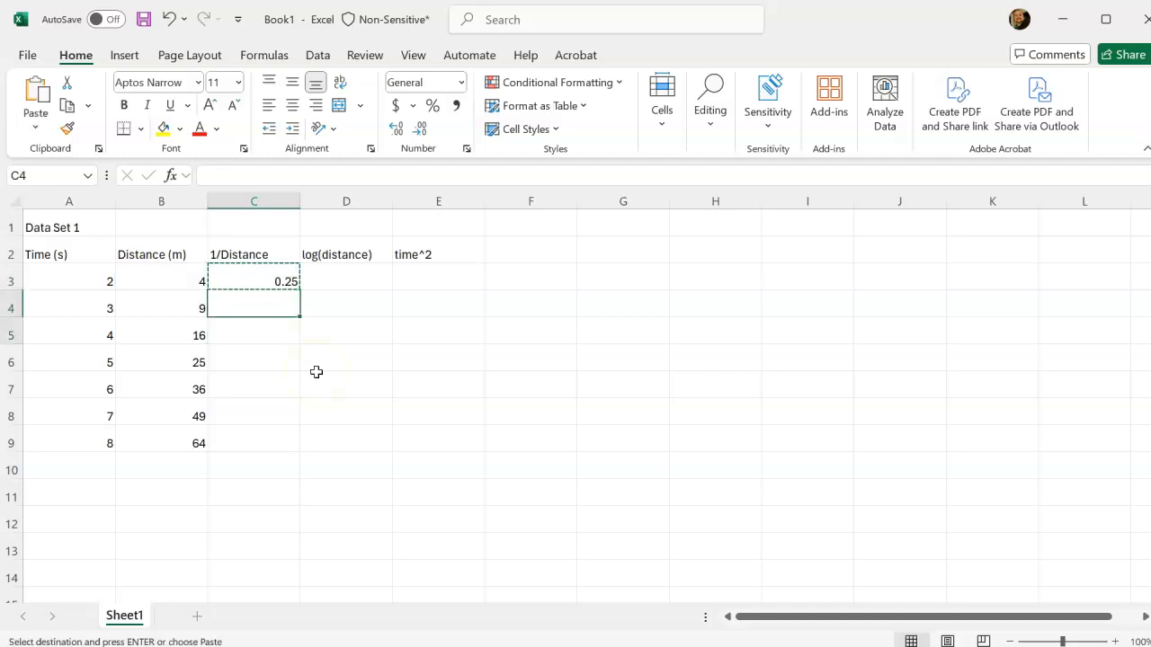
pyautogui.hotkey('shift', 'Down')
pyautogui.hotkey('shift', 'Down')
pyautogui.hotkey('ctrl', 'v')
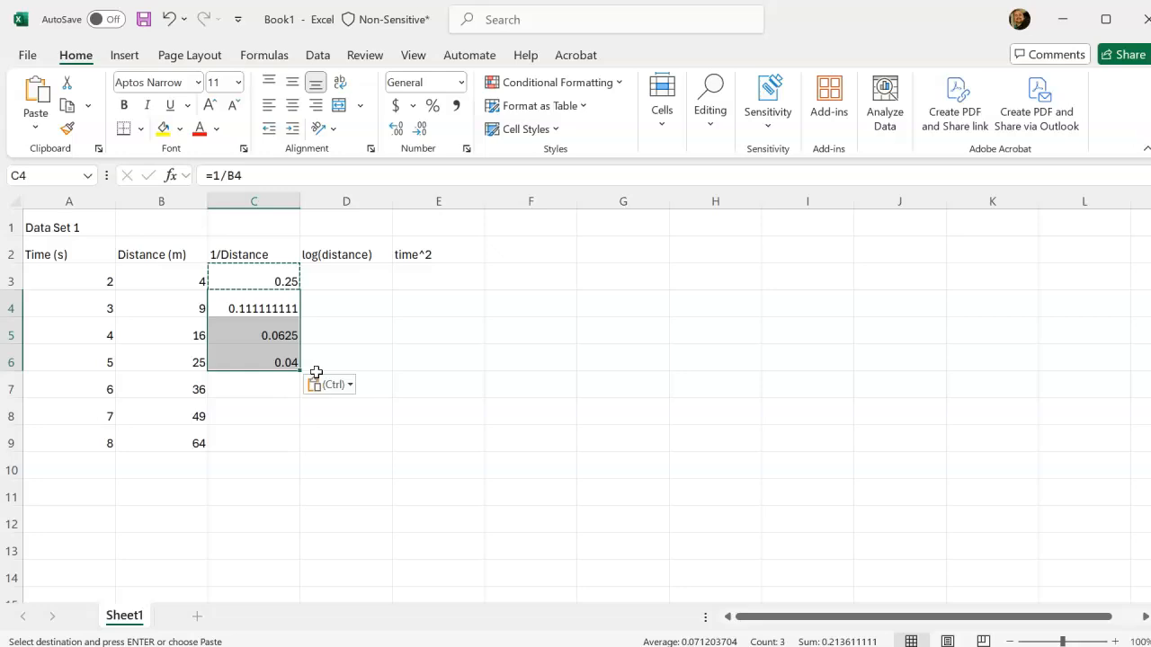
# Enter the formula =LOG(B3) in cell D3 under log(distance) and check it.
pyautogui.click(351, 280)
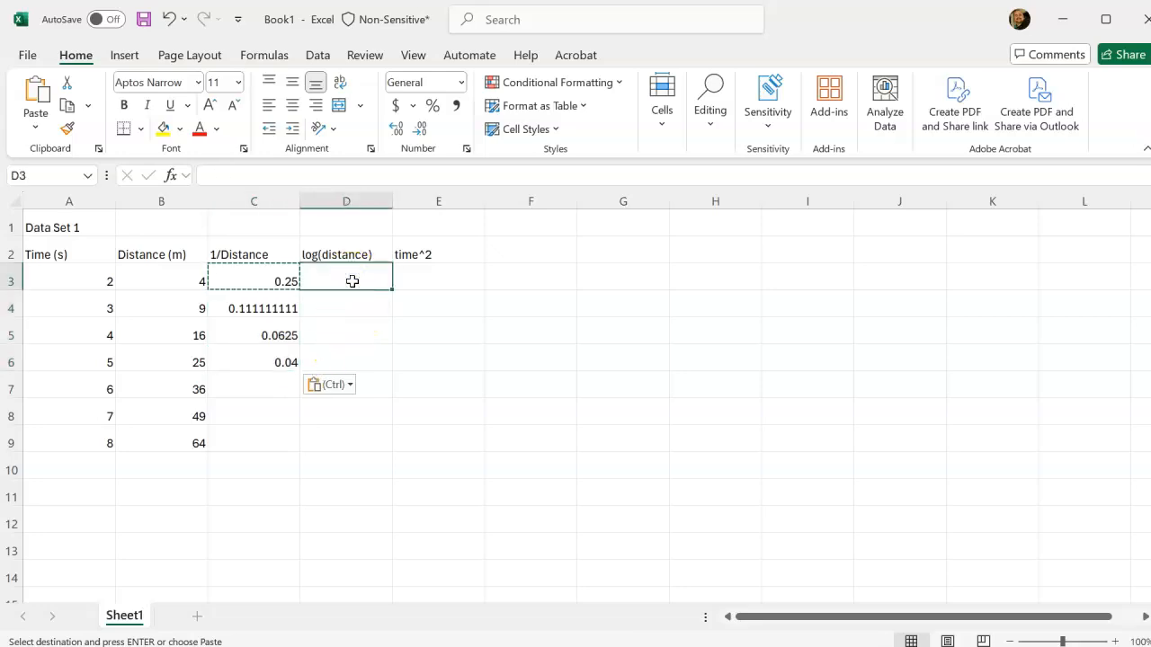
pyautogui.write('=log')
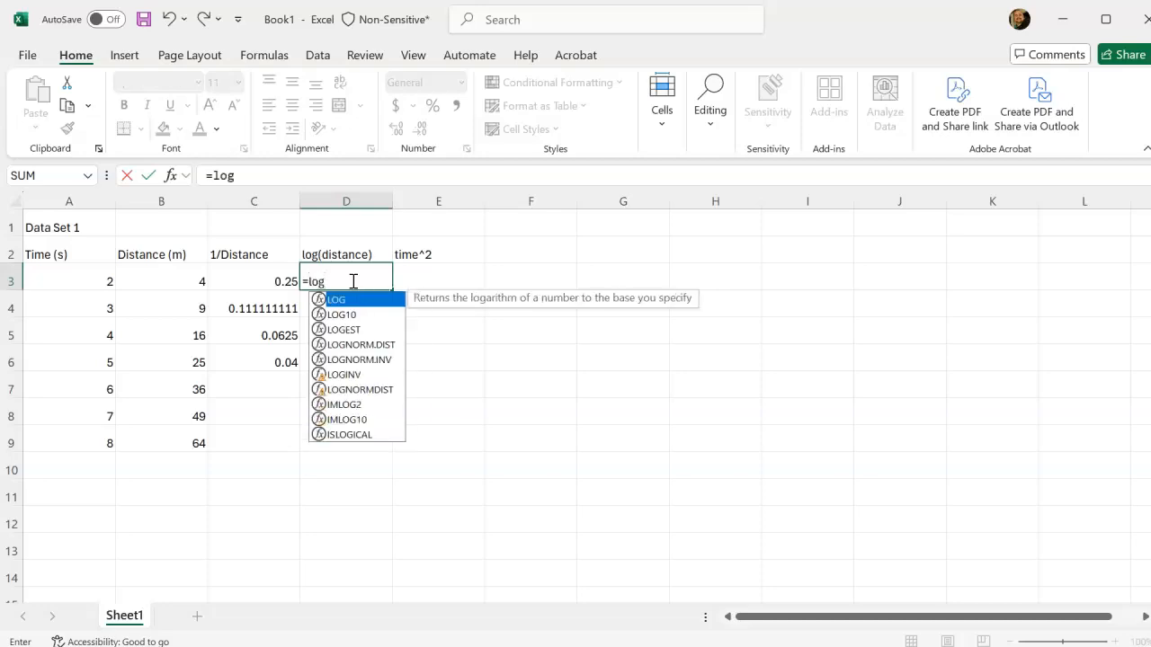
pyautogui.write('(')
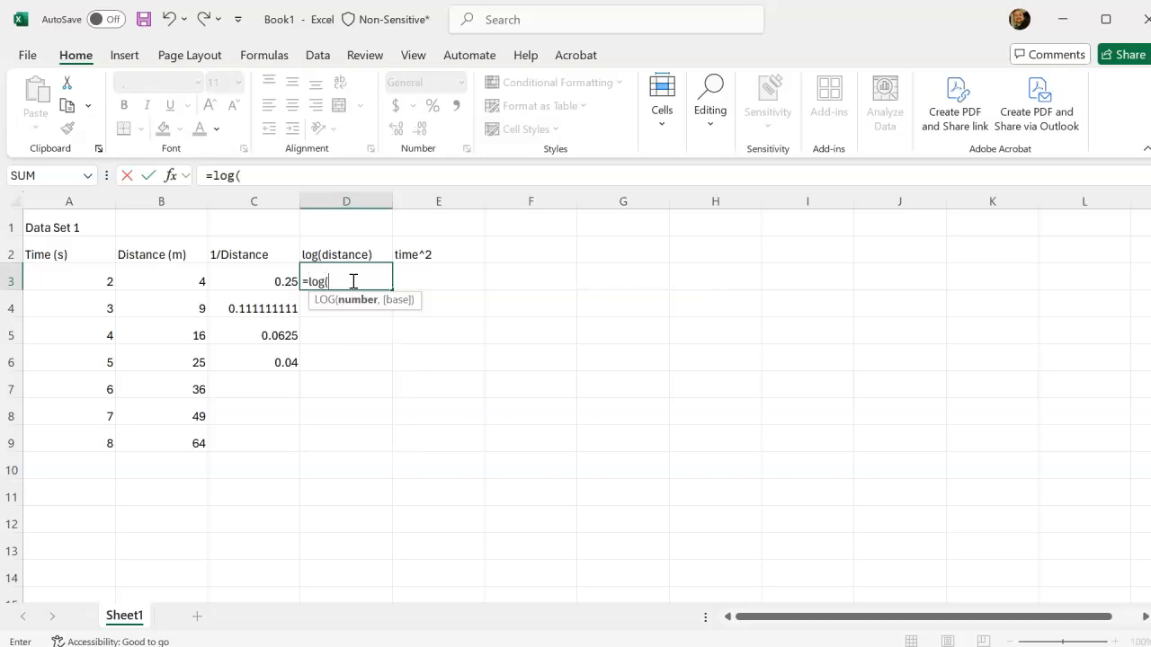
pyautogui.click(181, 285)
pyautogui.press('Return')
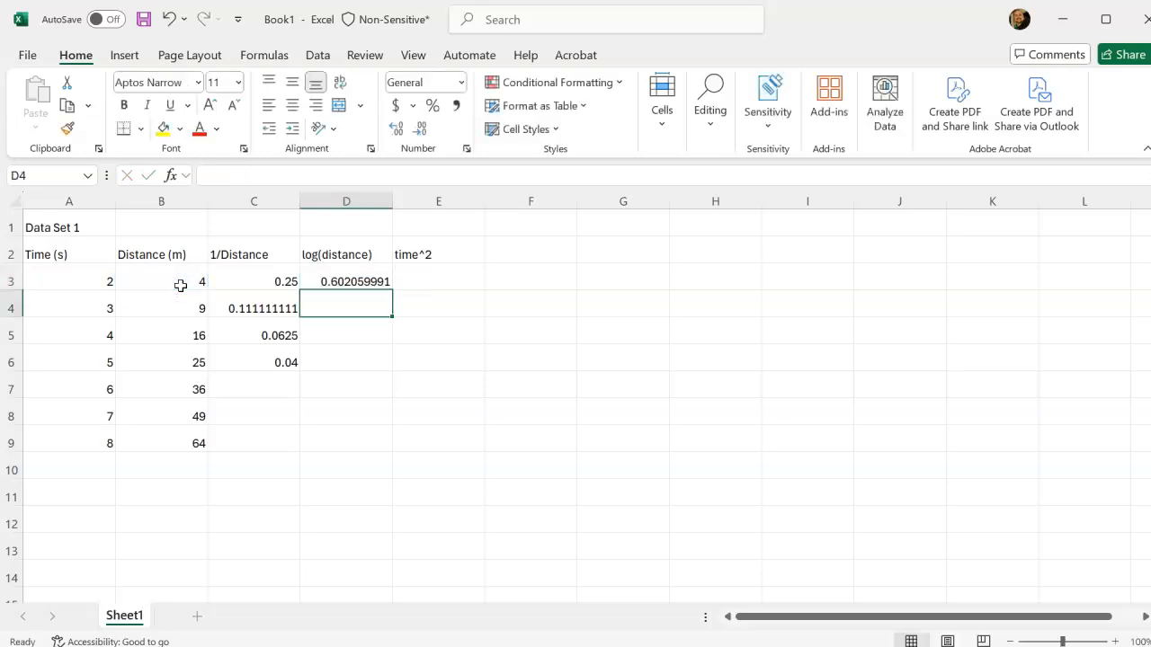
pyautogui.click(341, 277)
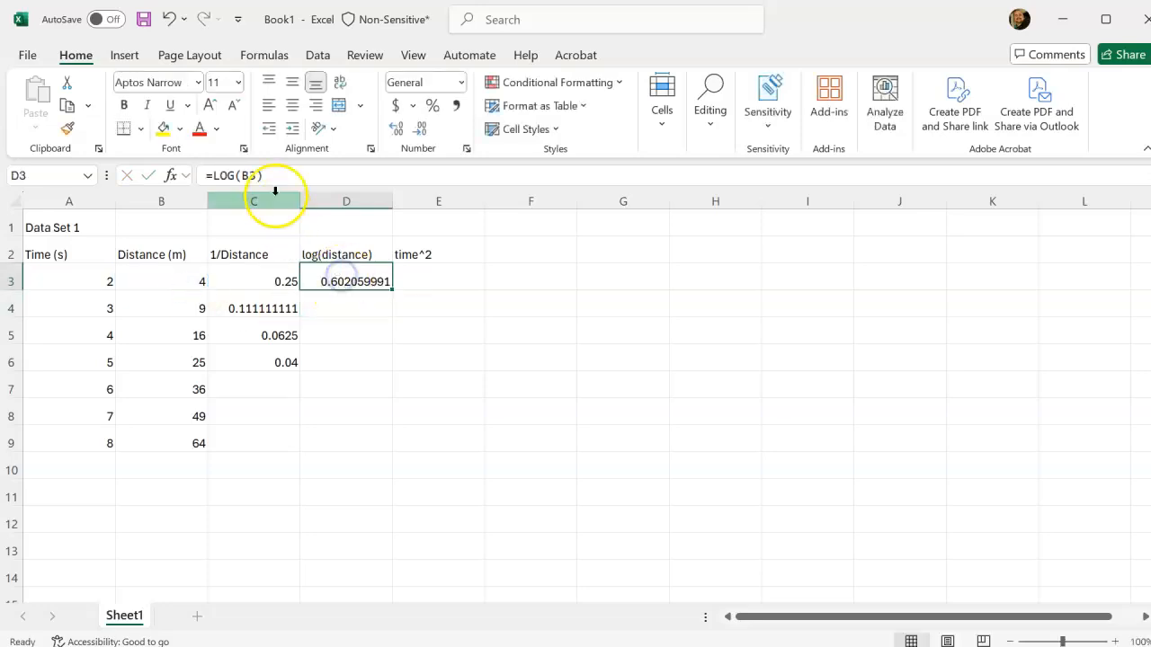
# Enter the formula =A3^2 in cell E3 to calculate the first time^2 value.
pyautogui.click(426, 278)
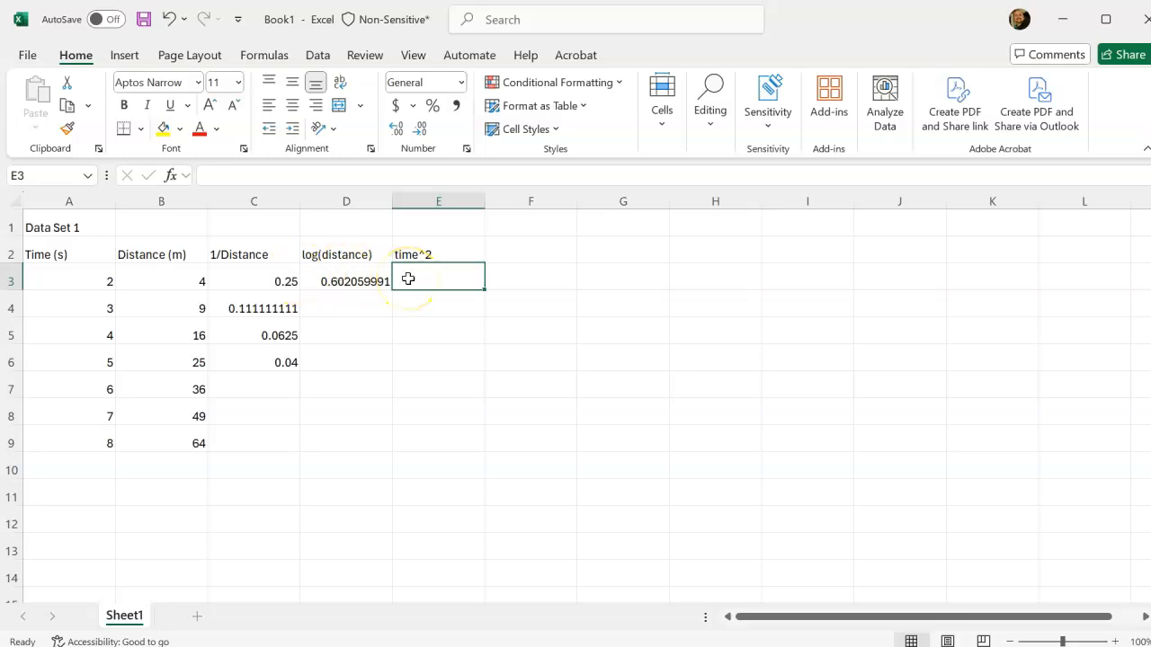
pyautogui.write('=')
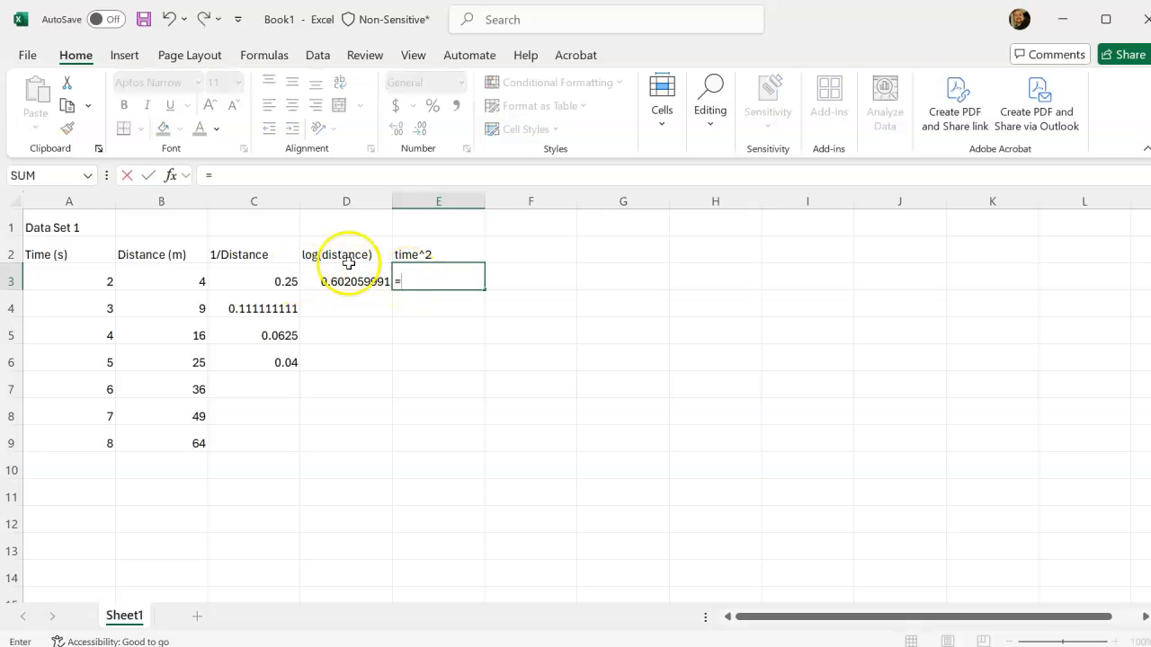
pyautogui.click(95, 275)
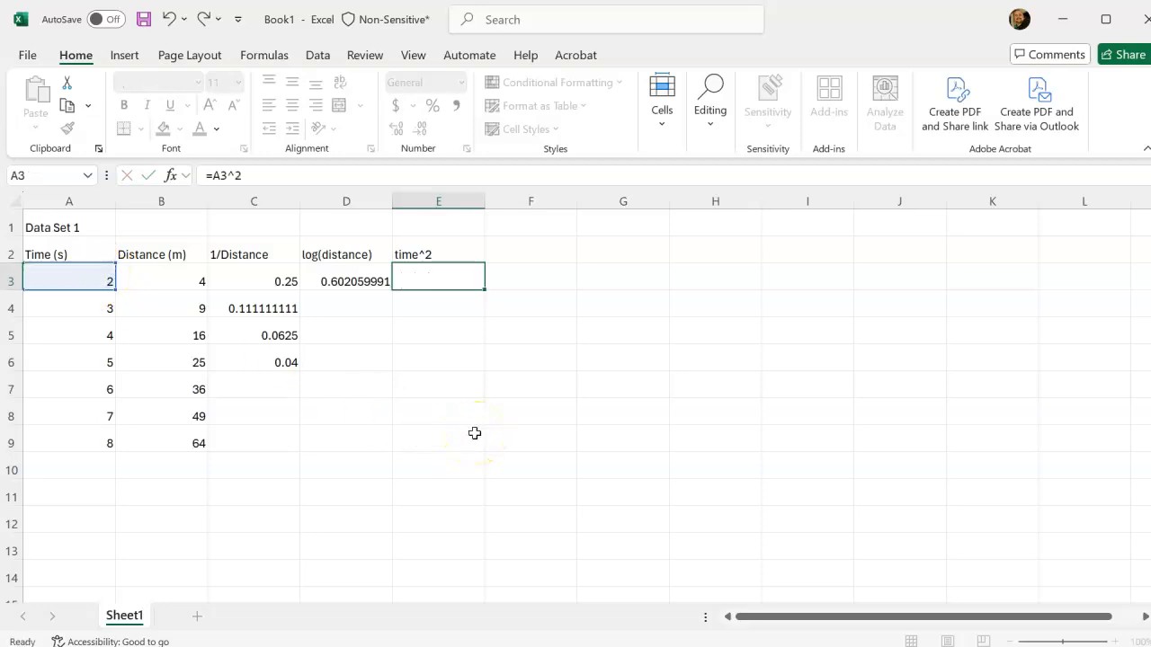
pyautogui.write('^2')
pyautogui.press('Return')
# Fill the three formulas in C3:E3 down through row 9.
pyautogui.press('Up')
pyautogui.press('Left')
pyautogui.press('Left')
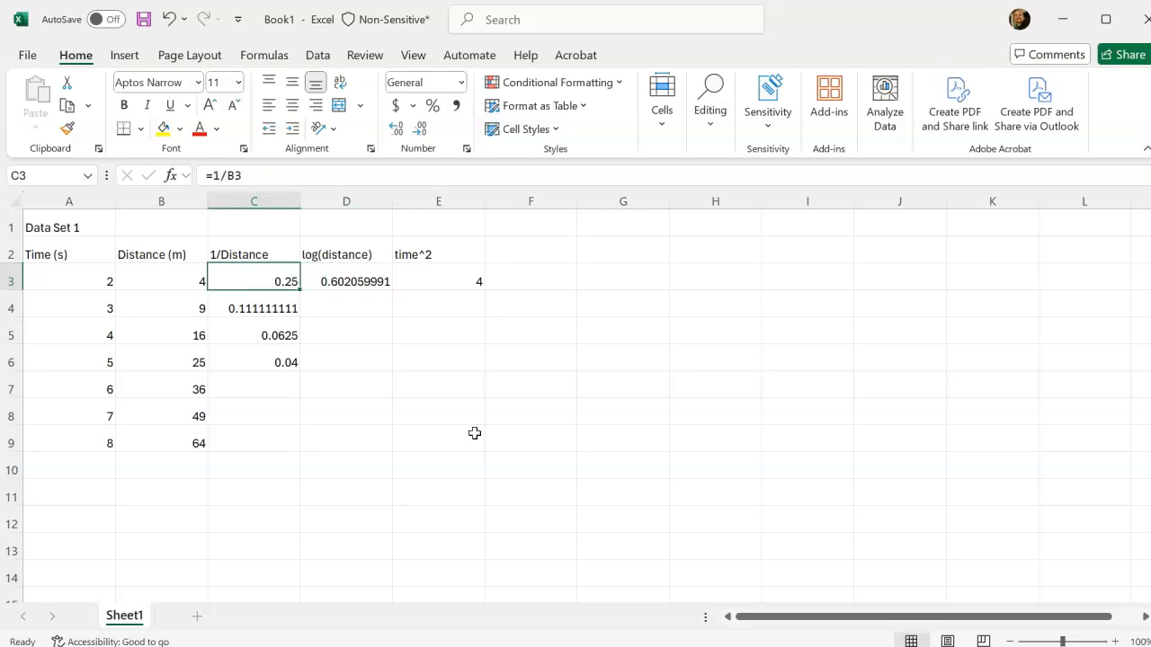
pyautogui.hotkey('shift', 'Right')
pyautogui.hotkey('shift', 'Right')
pyautogui.moveTo(485, 288); pyautogui.dragTo(468, 442)
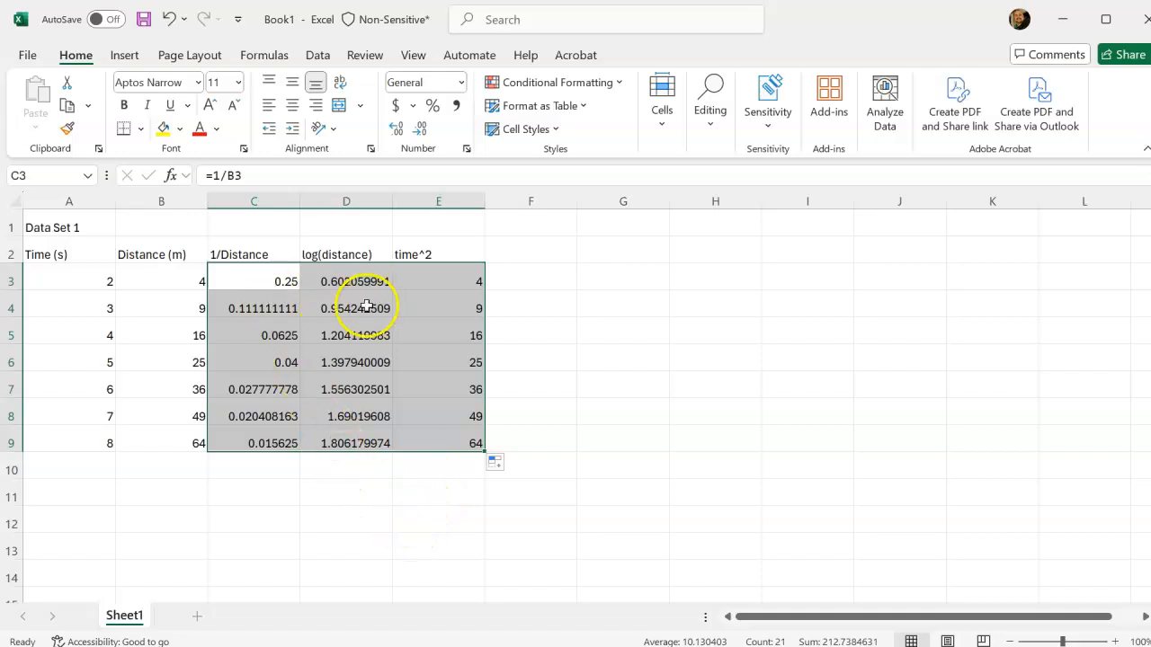
# Format the calculated values in C3:E9 as Number with 2 decimal places and deselect the range.
pyautogui.rightClick(255, 285)
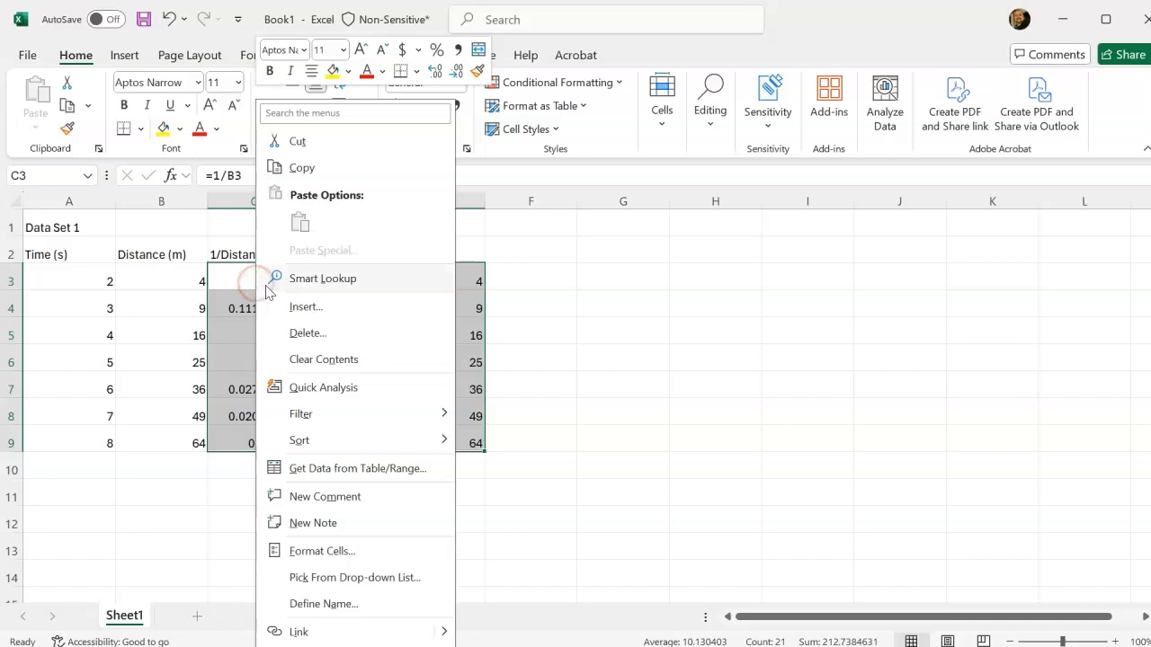
pyautogui.click(382, 551)
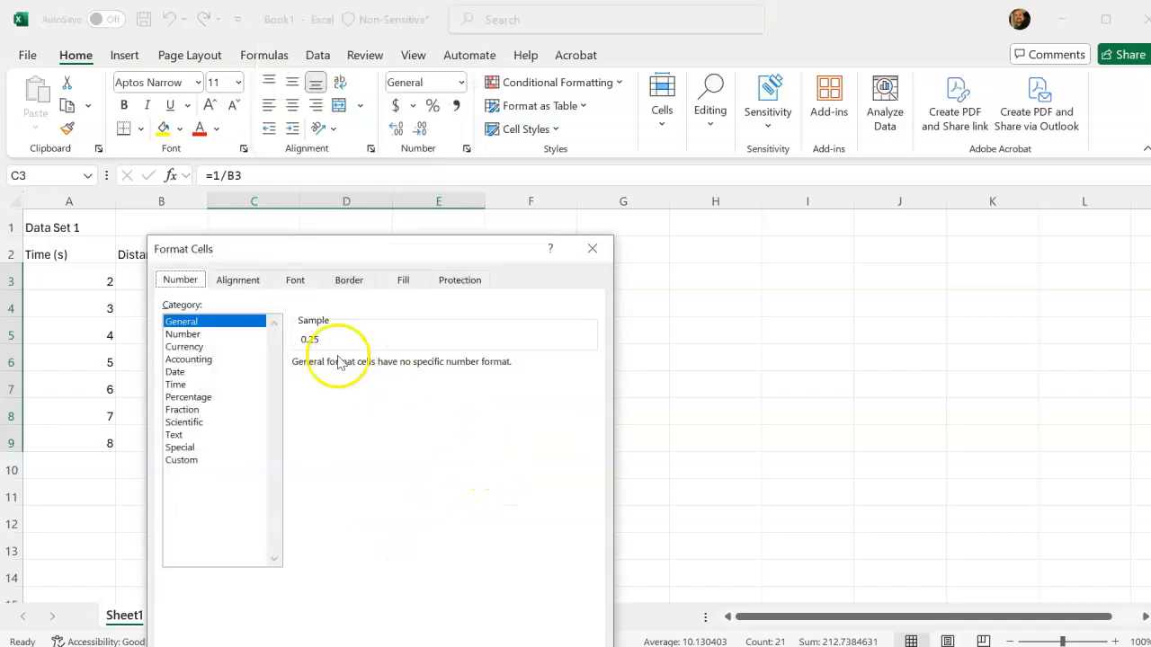
pyautogui.click(180, 333)
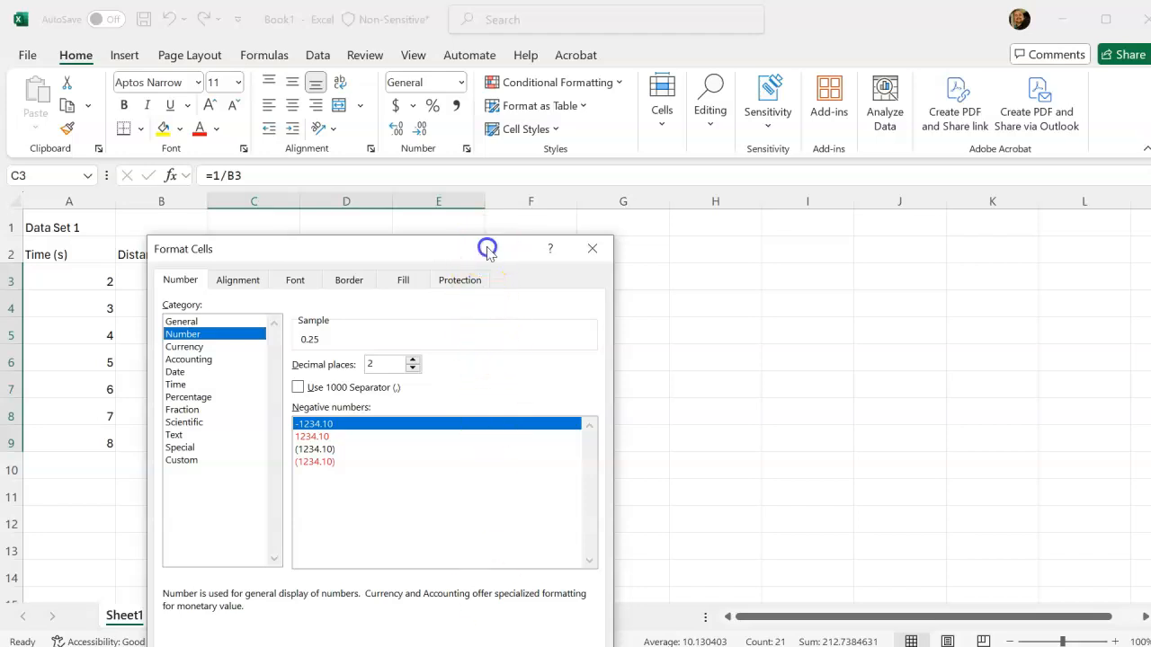
pyautogui.moveTo(488, 248); pyautogui.dragTo(530, 164)
pyautogui.click(526, 595)
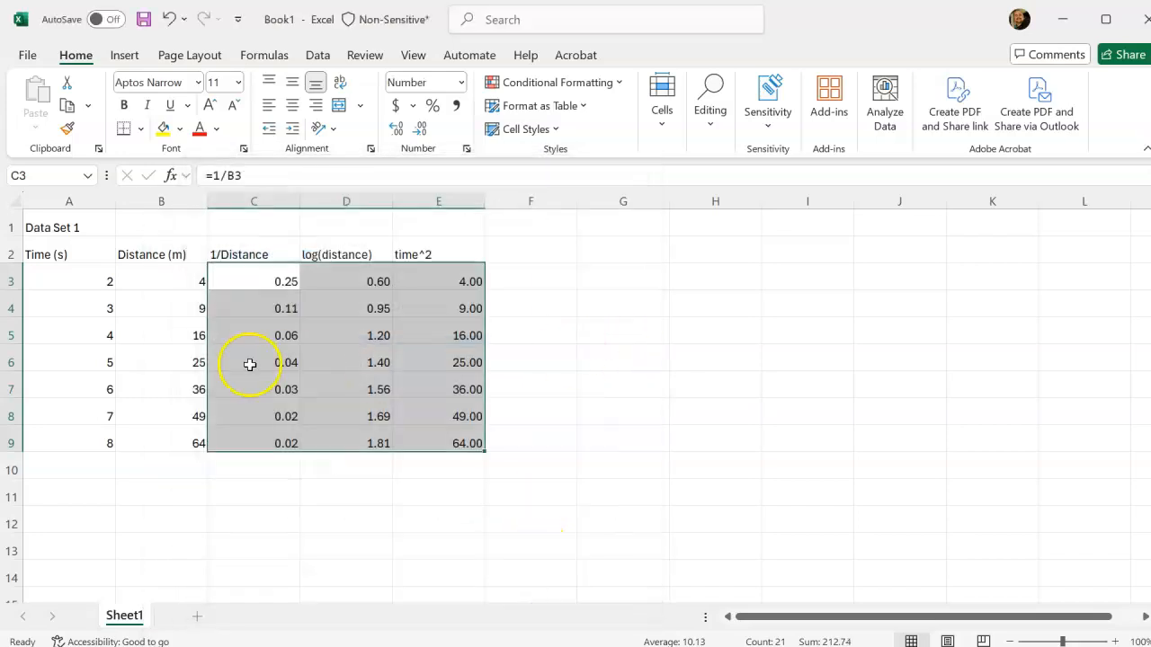
pyautogui.click(302, 516)
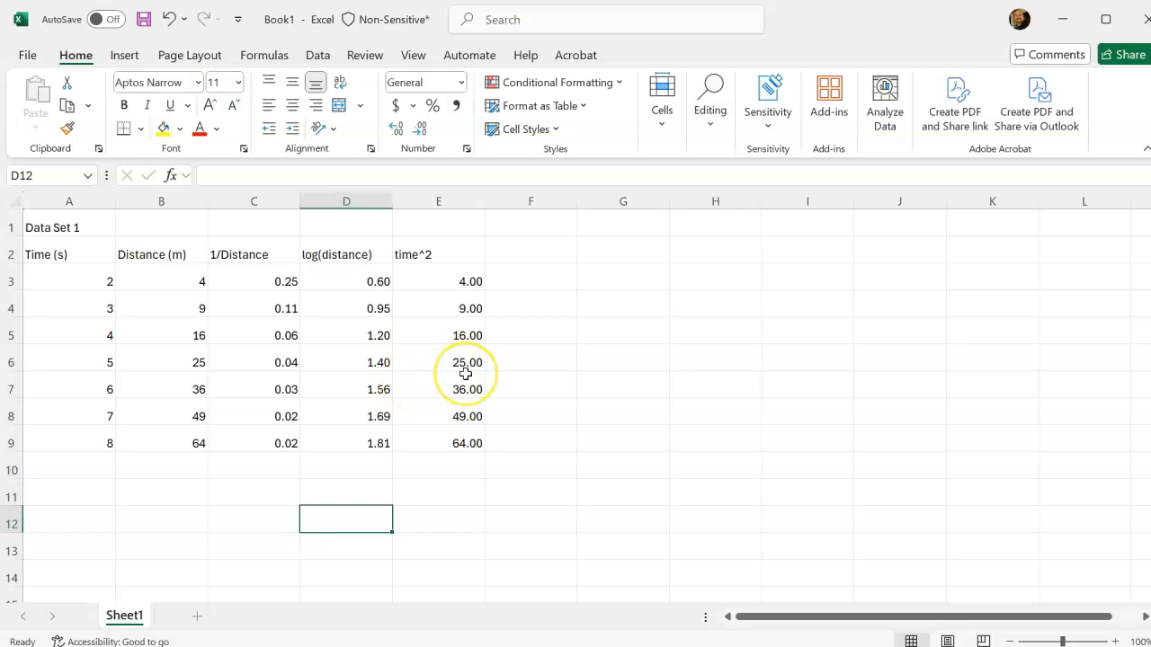
pyautogui.click(435, 493)
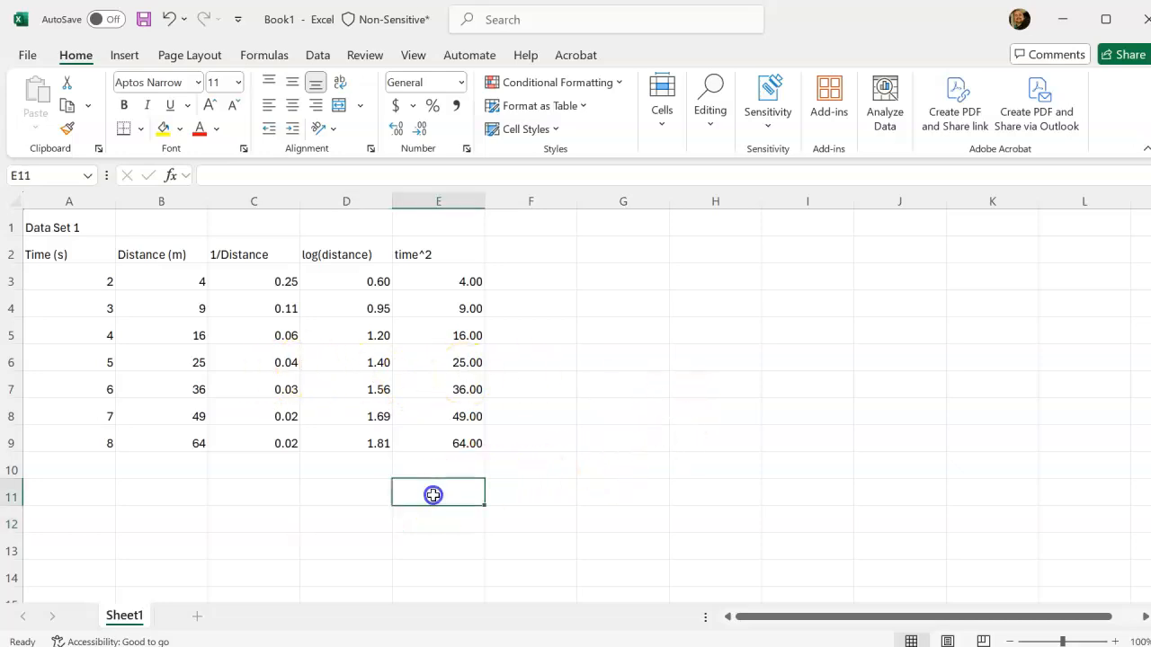
# Insert a markers-only scatter chart from the time and distance data in A2:B9 and place it beside the table.
pyautogui.click(66, 253)
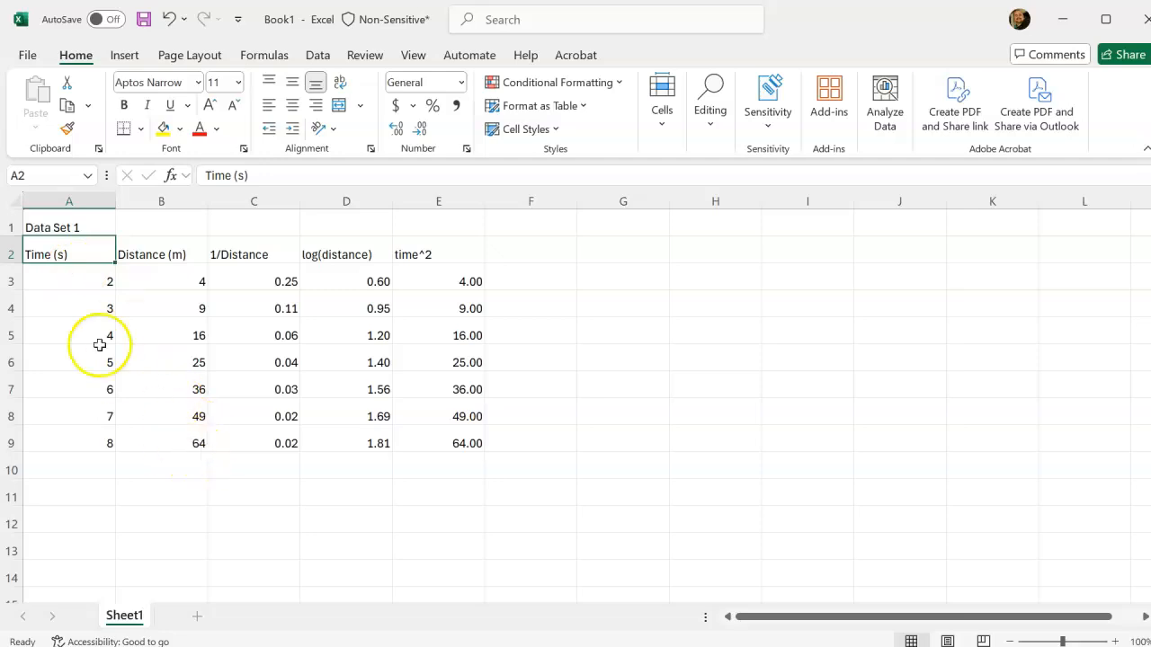
pyautogui.moveTo(53, 257); pyautogui.dragTo(184, 434)
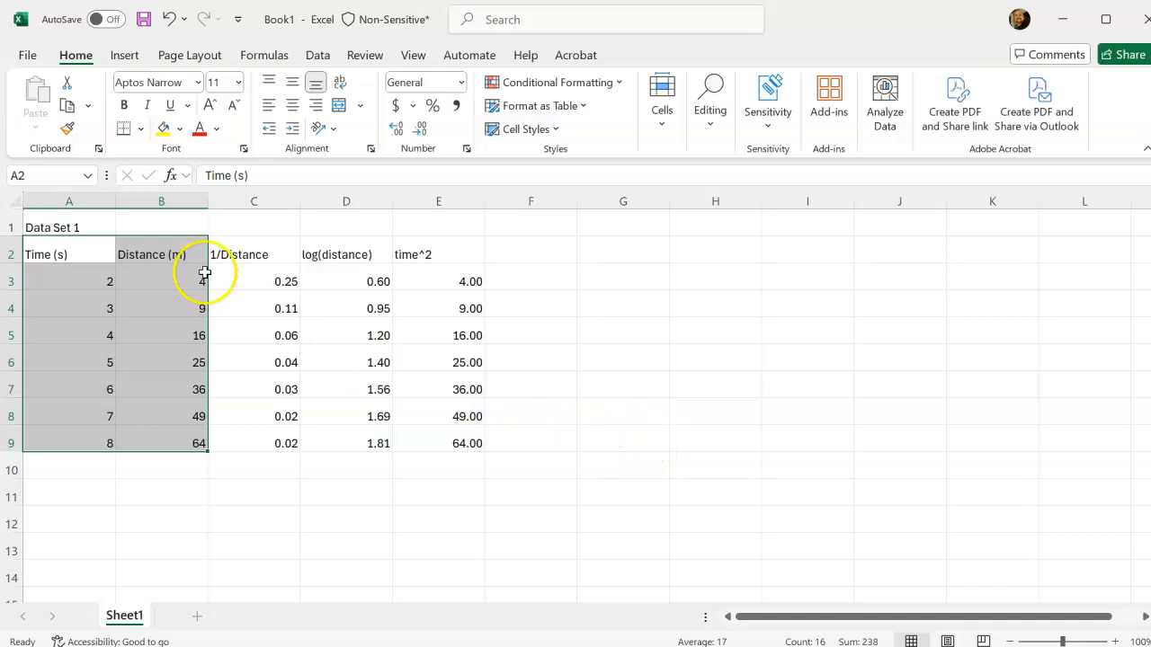
pyautogui.click(124, 57)
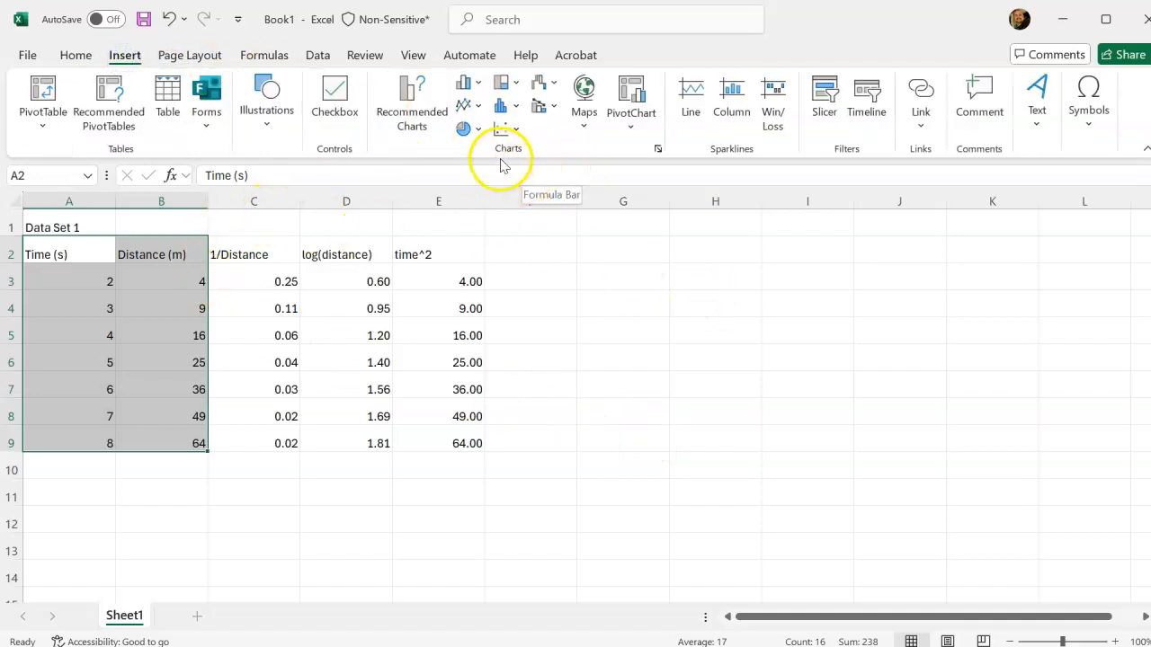
pyautogui.click(508, 132)
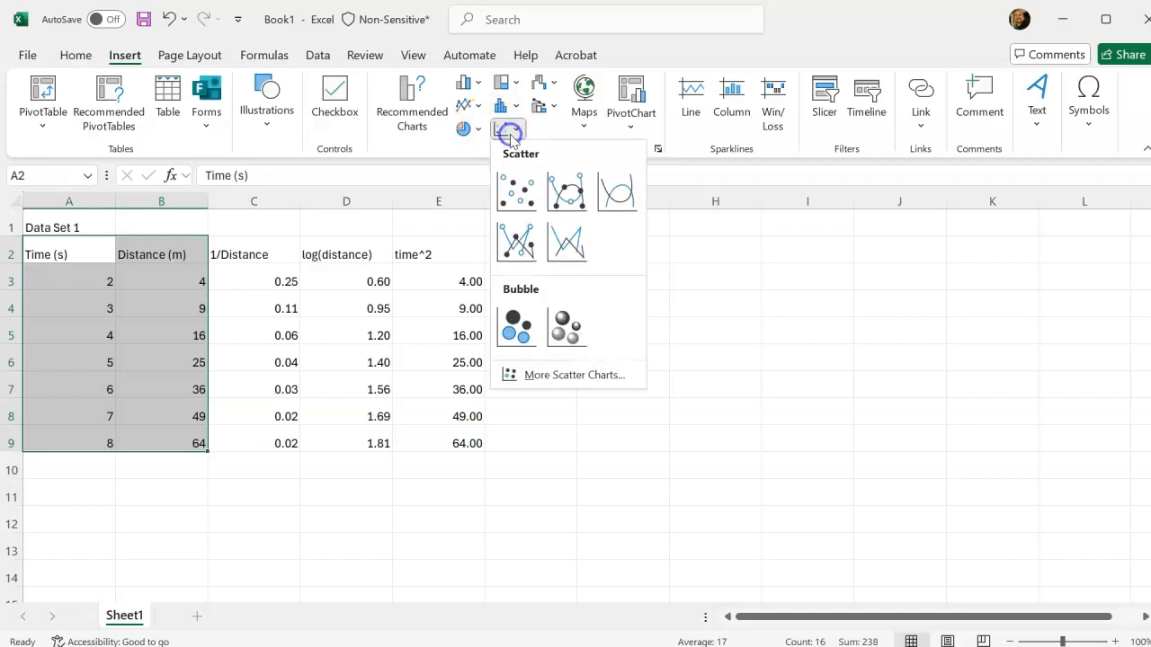
pyautogui.click(516, 189)
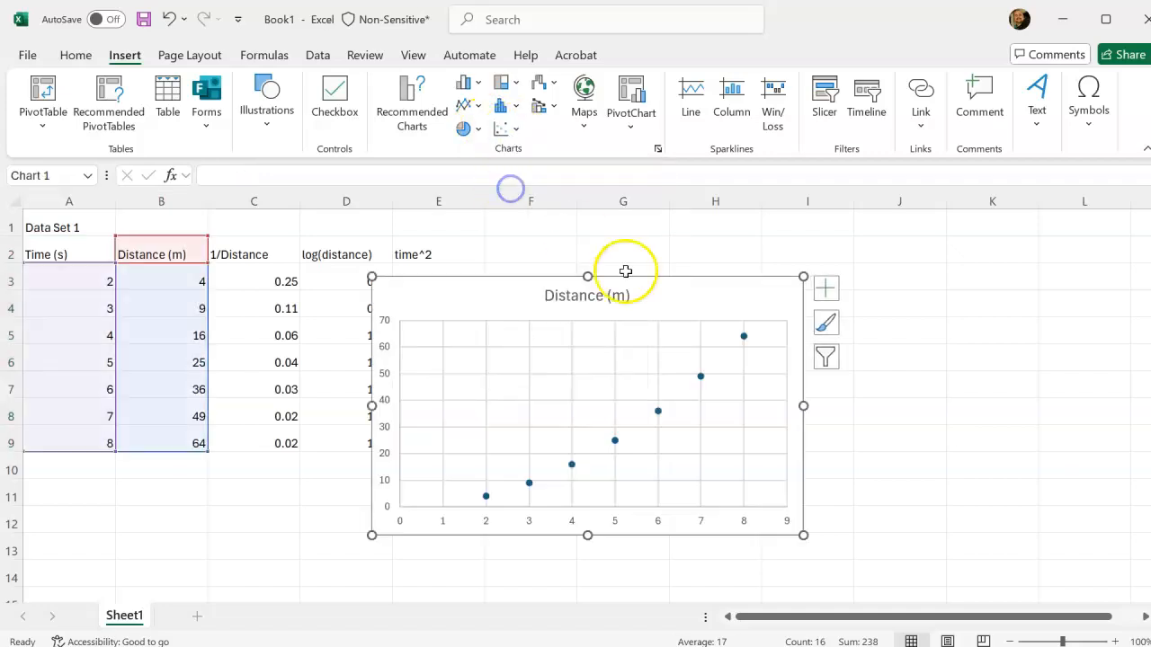
pyautogui.moveTo(658, 291); pyautogui.dragTo(831, 266)
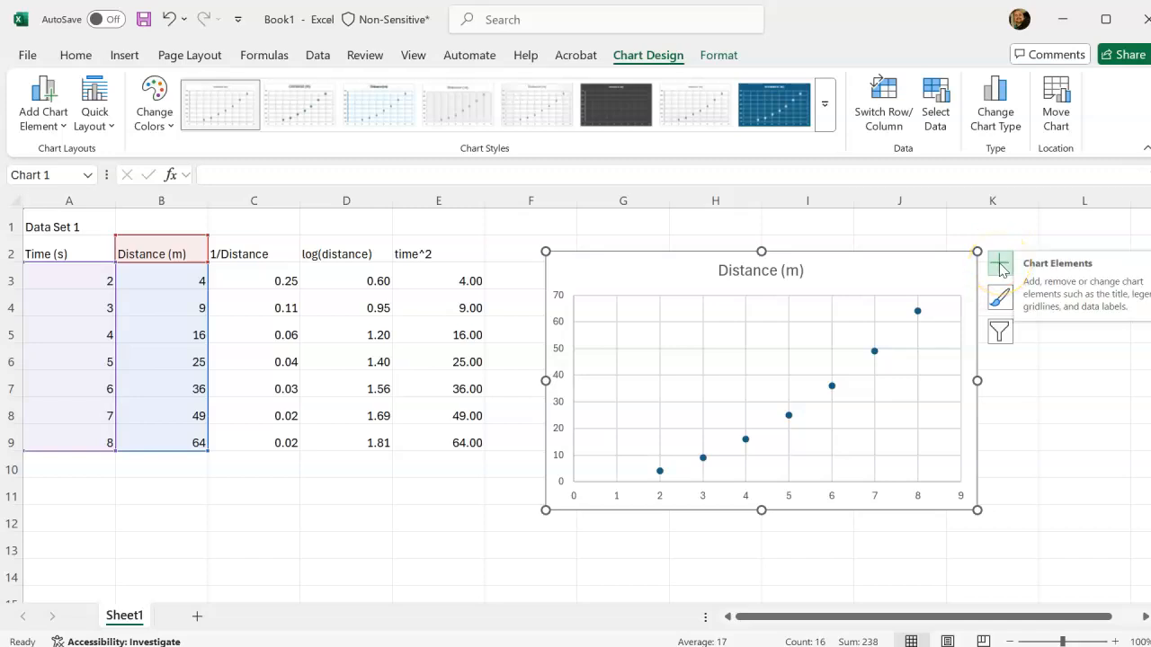
# Apply the first quick layout, with axis titles, horizontal gridlines and a legend, to the scatter chart.
pyautogui.click(46, 126)
pyautogui.click(44, 124)
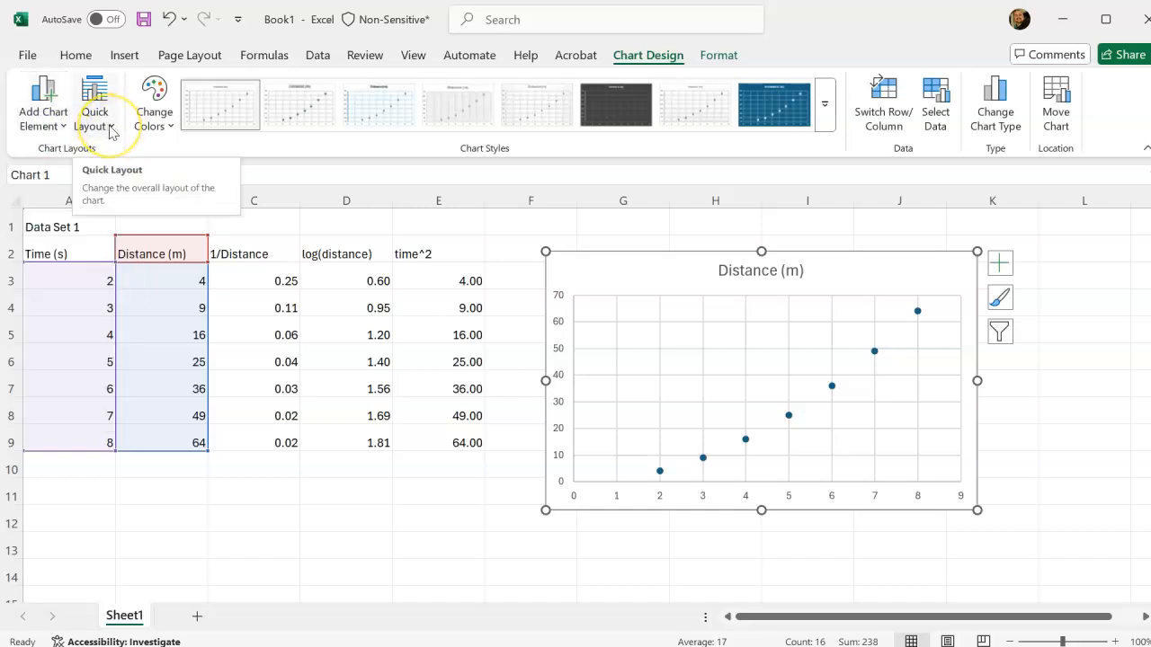
pyautogui.click(111, 129)
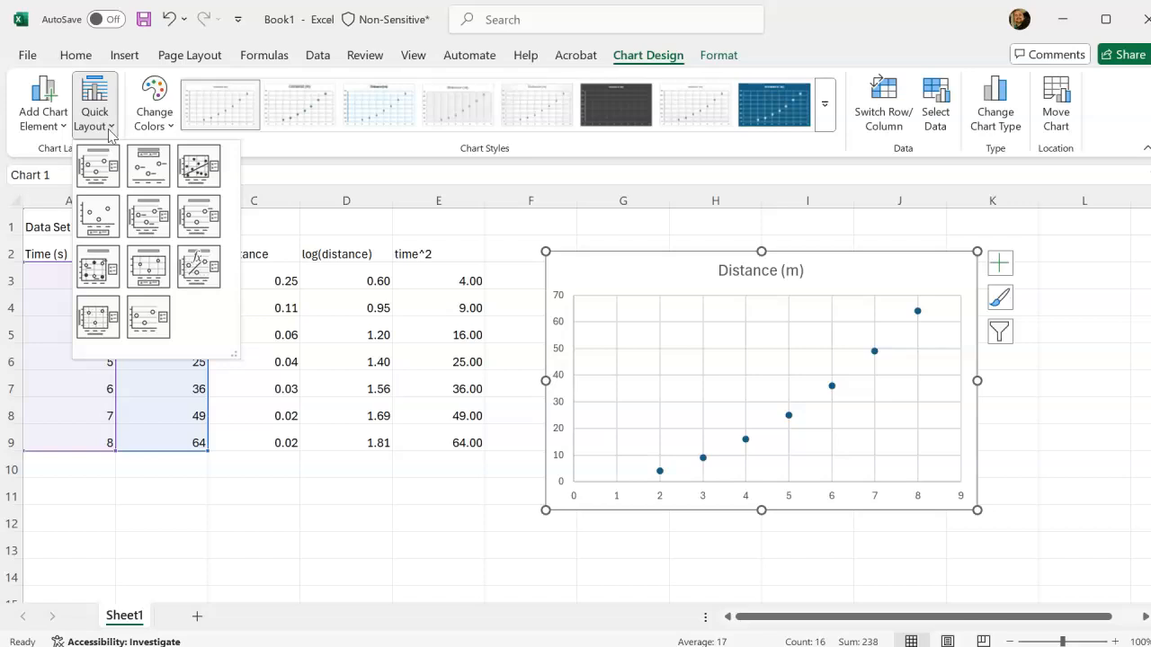
pyautogui.click(101, 171)
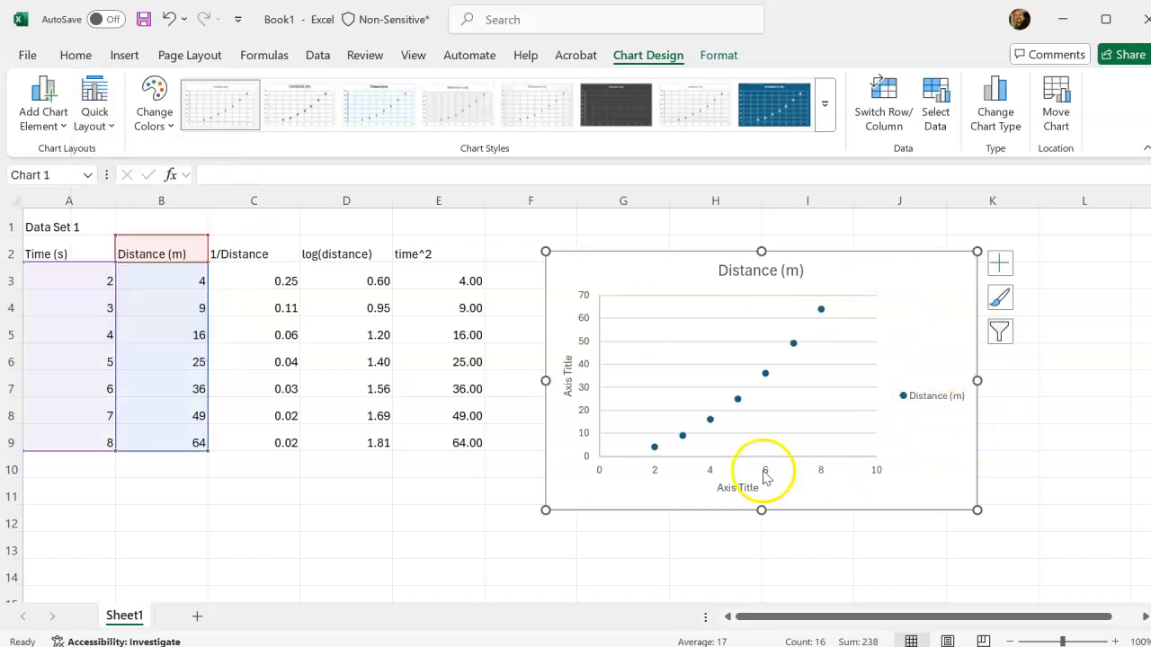
# Move the scatter chart directly below the data table, starting at row 10.
pyautogui.click(1003, 264)
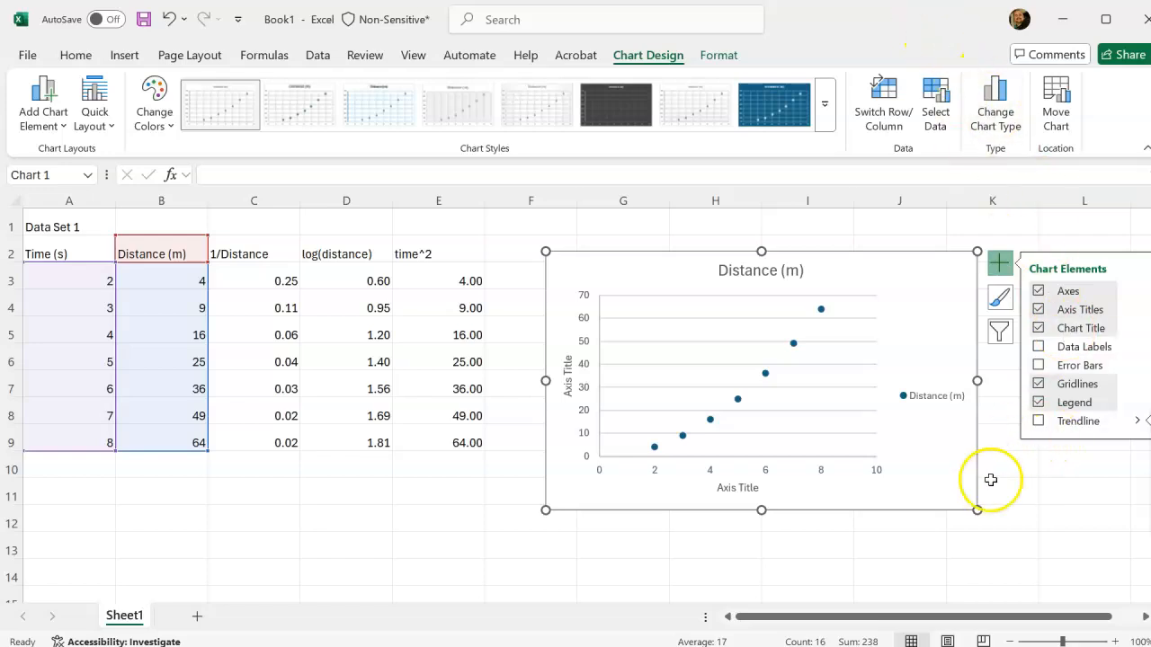
pyautogui.click(1000, 264)
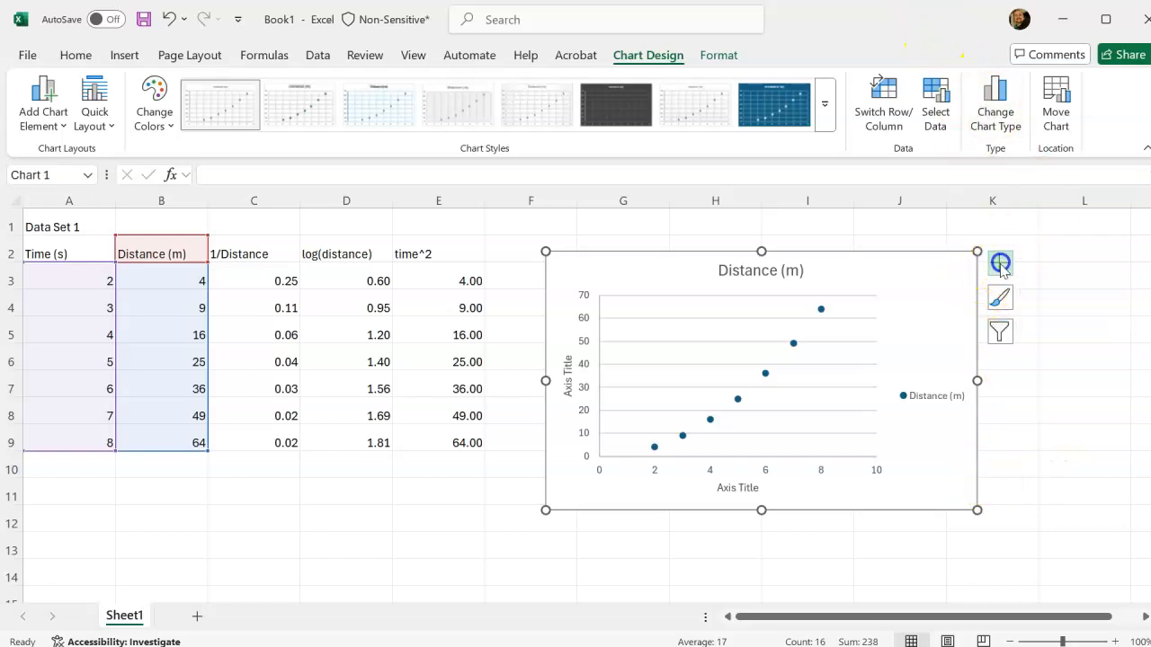
pyautogui.moveTo(845, 262); pyautogui.dragTo(326, 483)
pyautogui.scroll(-2, 588, 374)
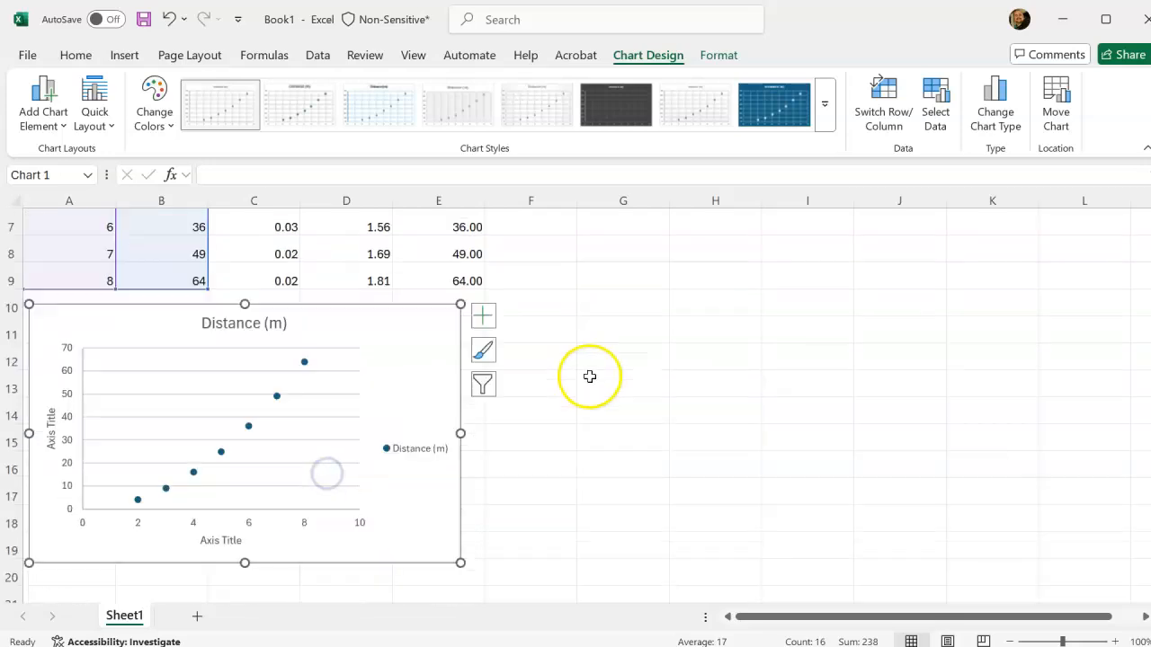
# Add a linear trendline to the distance chart, displaying its equation and R-squared value on the chart.
pyautogui.click(492, 320)
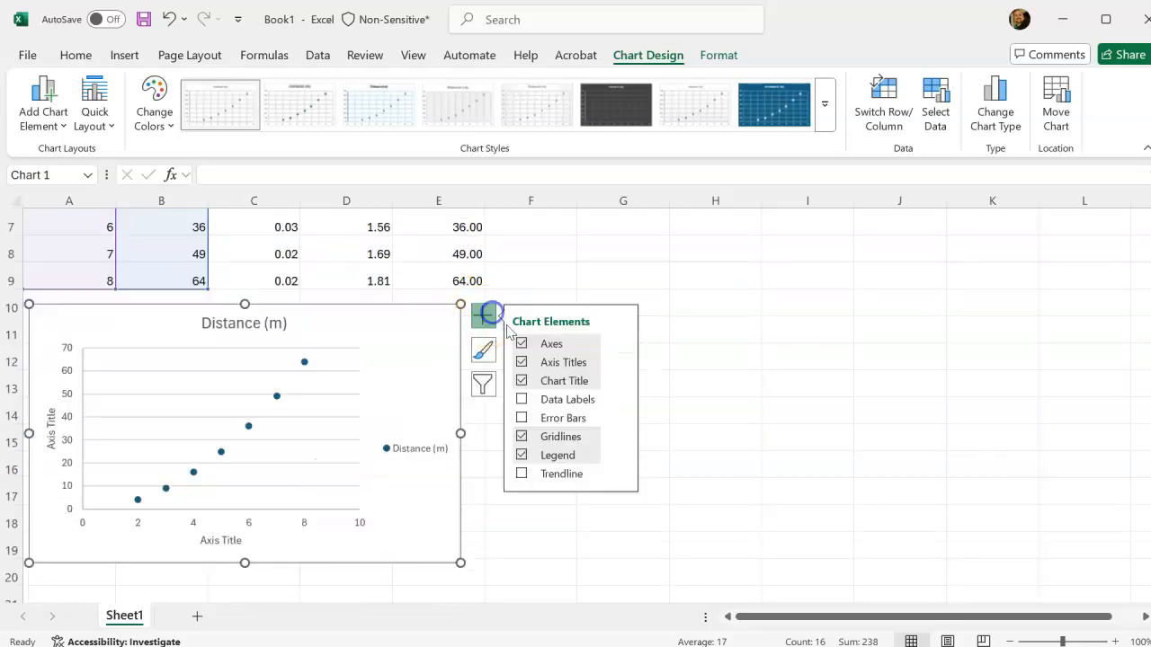
pyautogui.click(620, 474)
pyautogui.click(699, 571)
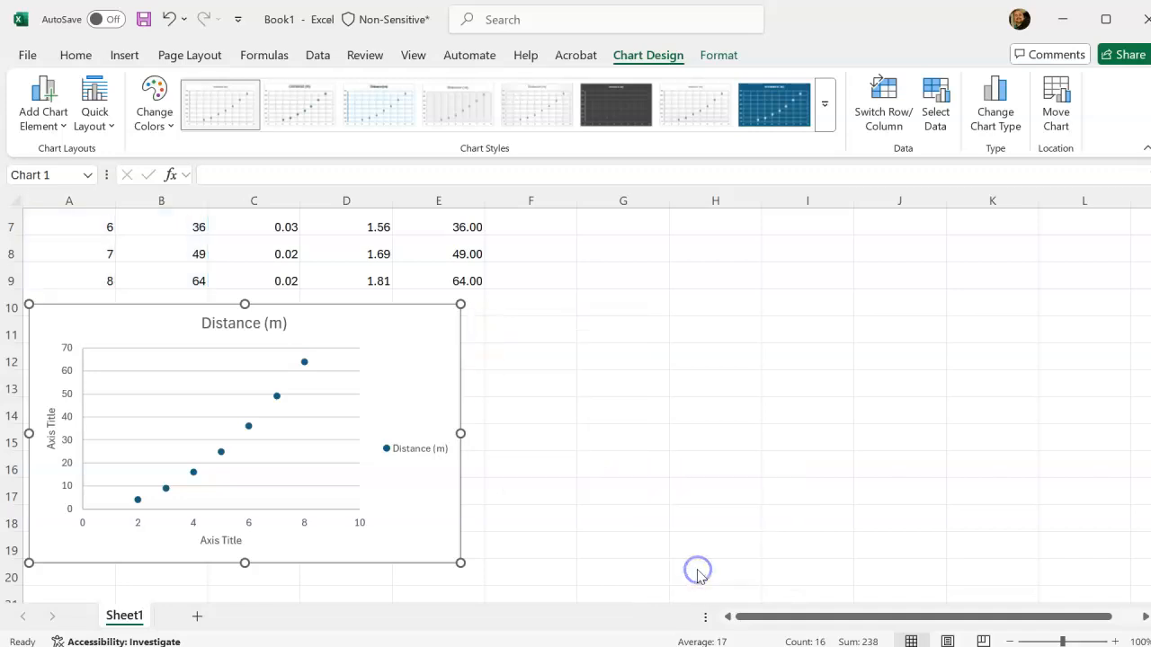
pyautogui.scroll(-3, 1077, 463)
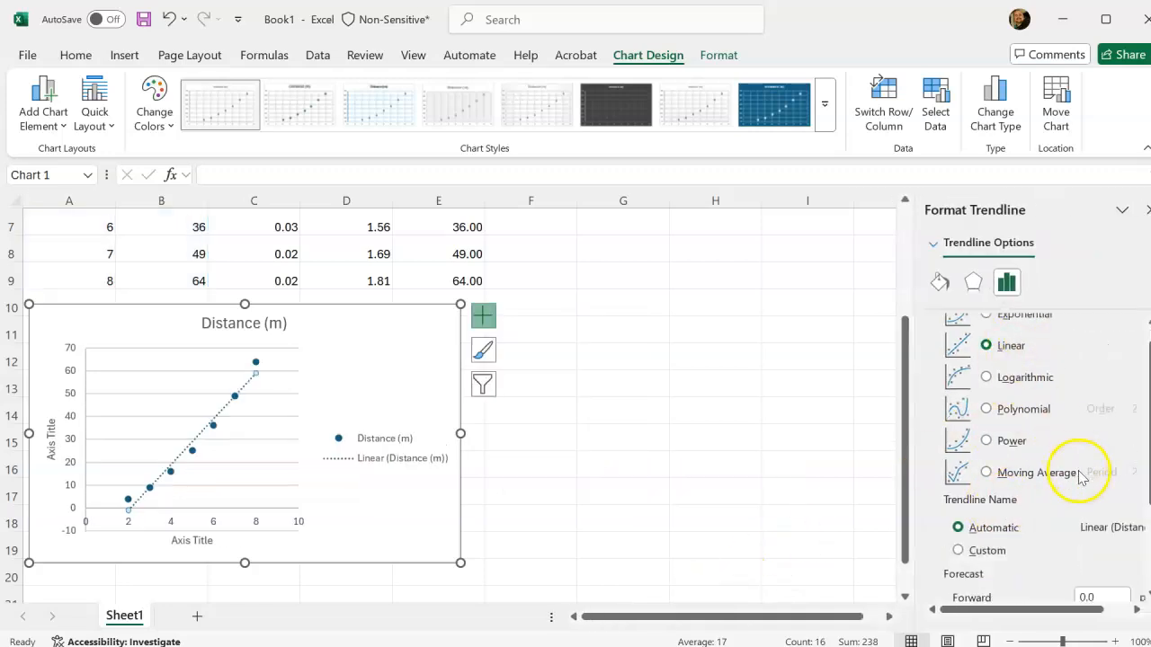
pyautogui.scroll(3, 1070, 499)
pyautogui.scroll(-3, 1066, 491)
pyautogui.scroll(-1, 1065, 503)
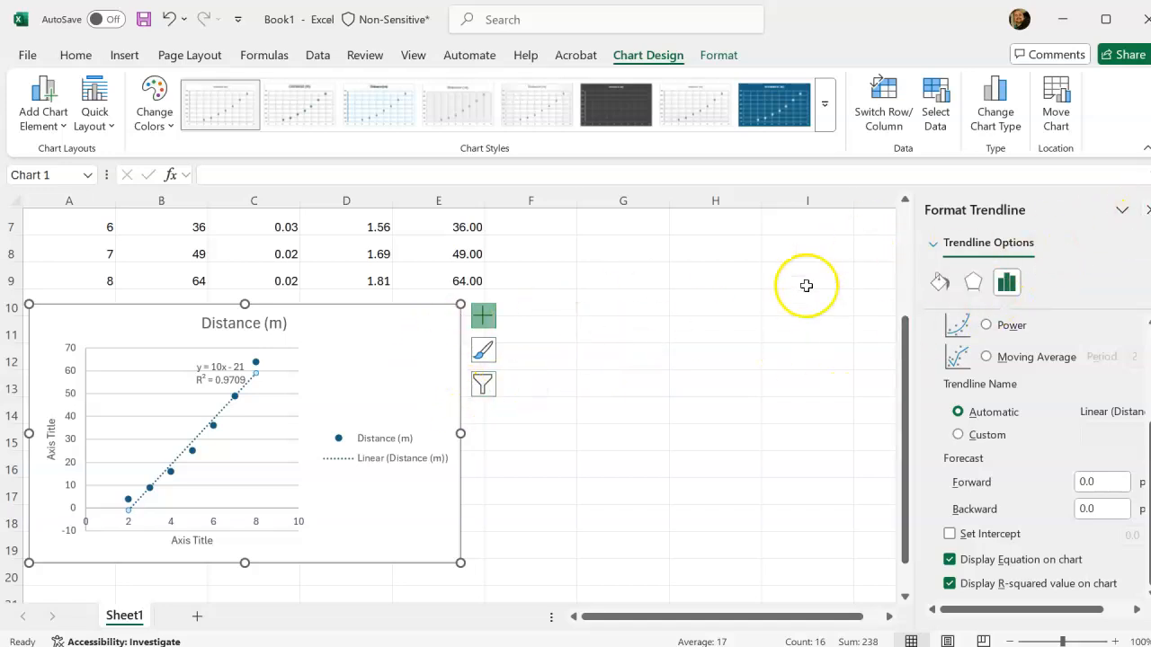
pyautogui.click(621, 417)
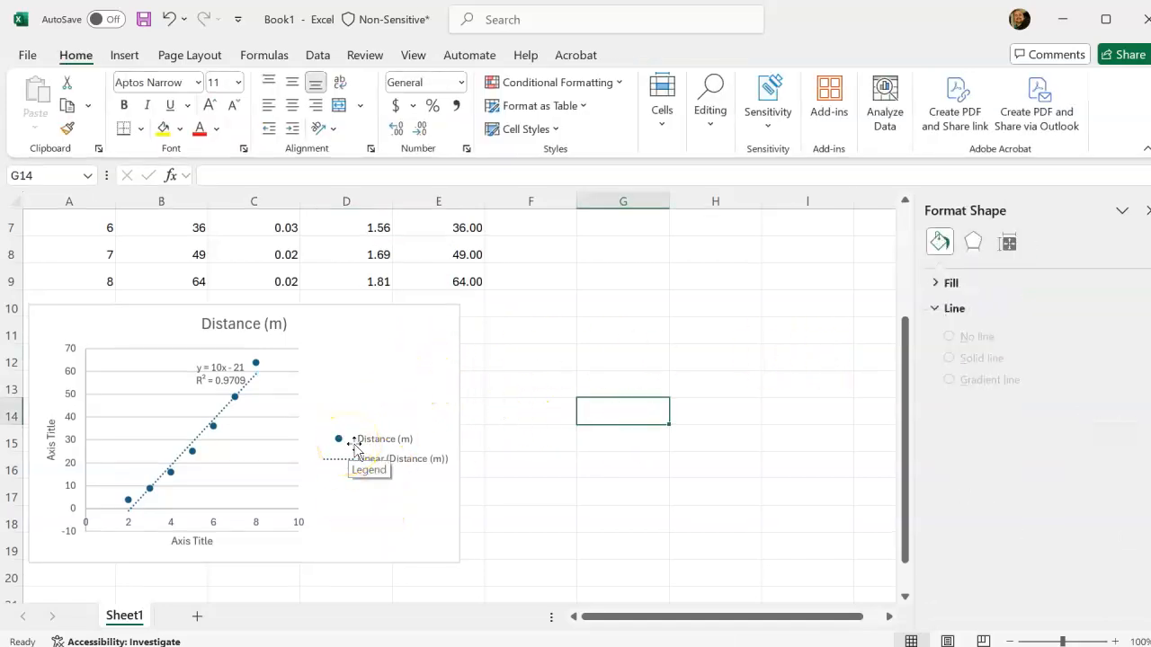
# Remove the legend from the distance chart and move the trendline equation label clear of the line and data points.
pyautogui.click(370, 444)
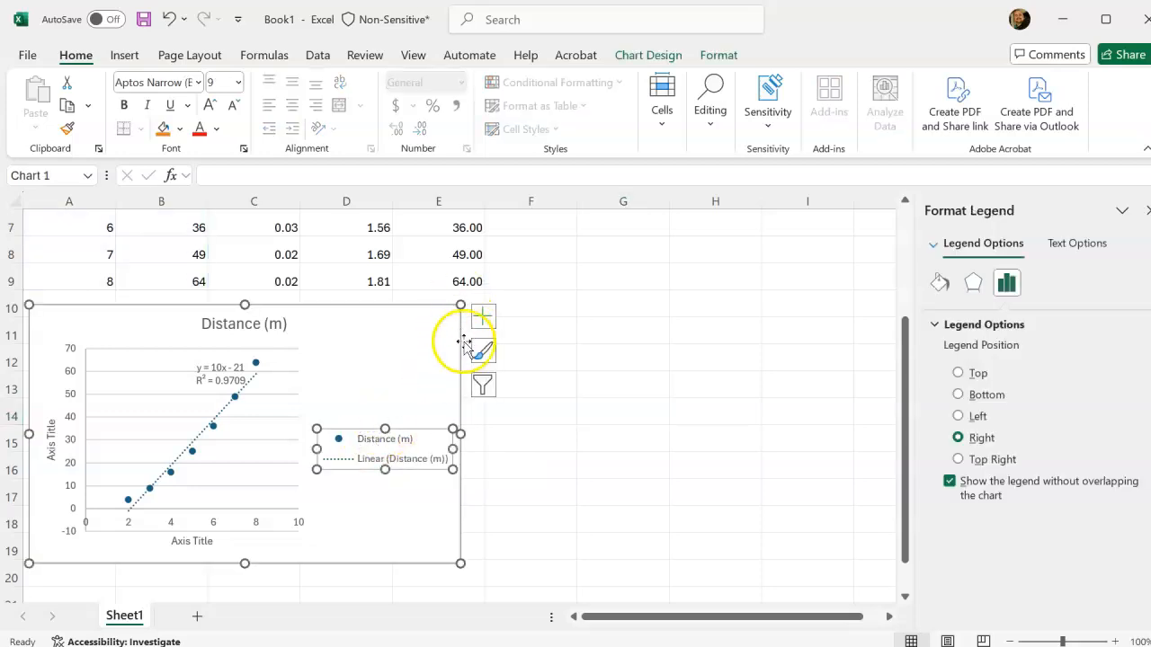
pyautogui.click(484, 317)
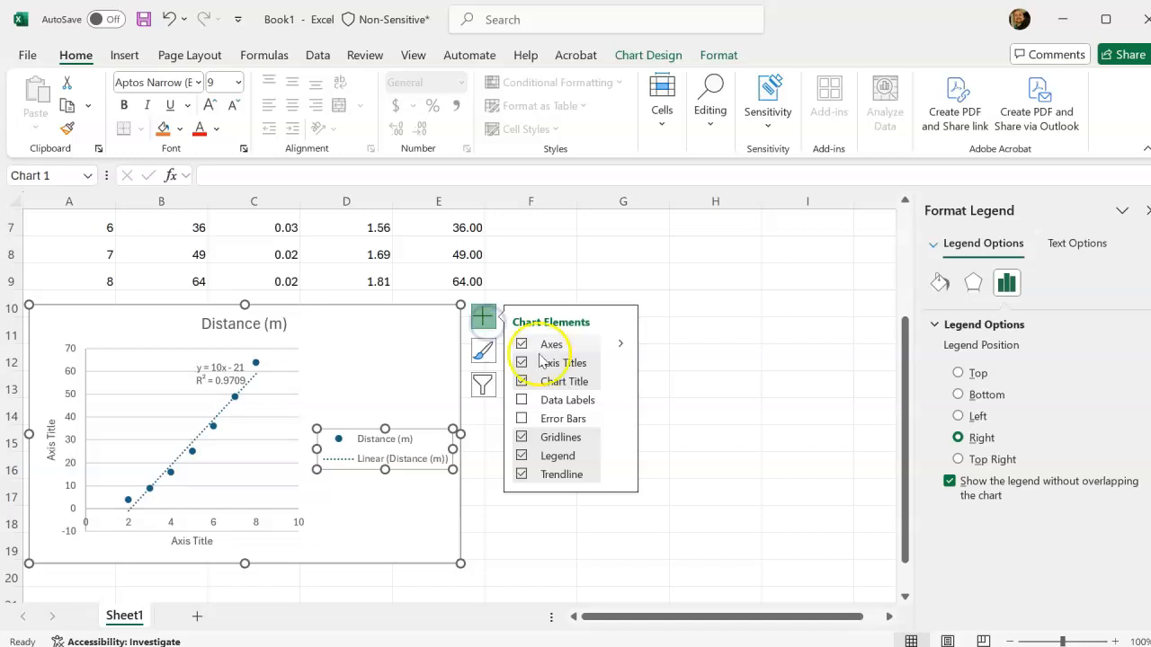
pyautogui.click(521, 456)
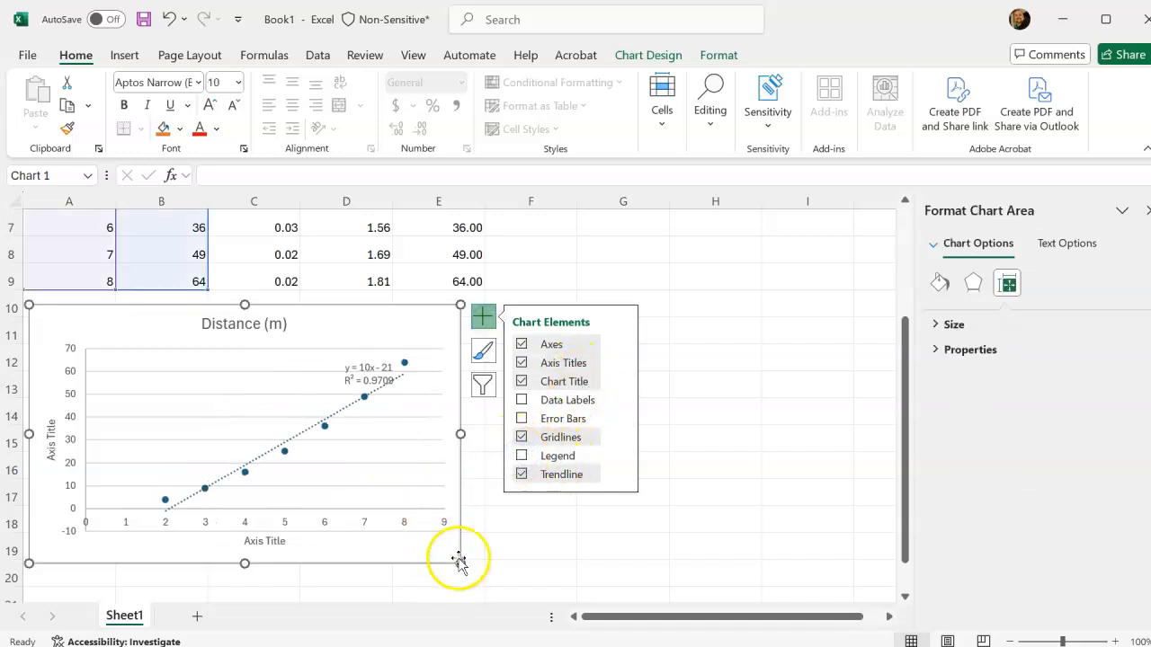
pyautogui.click(357, 366)
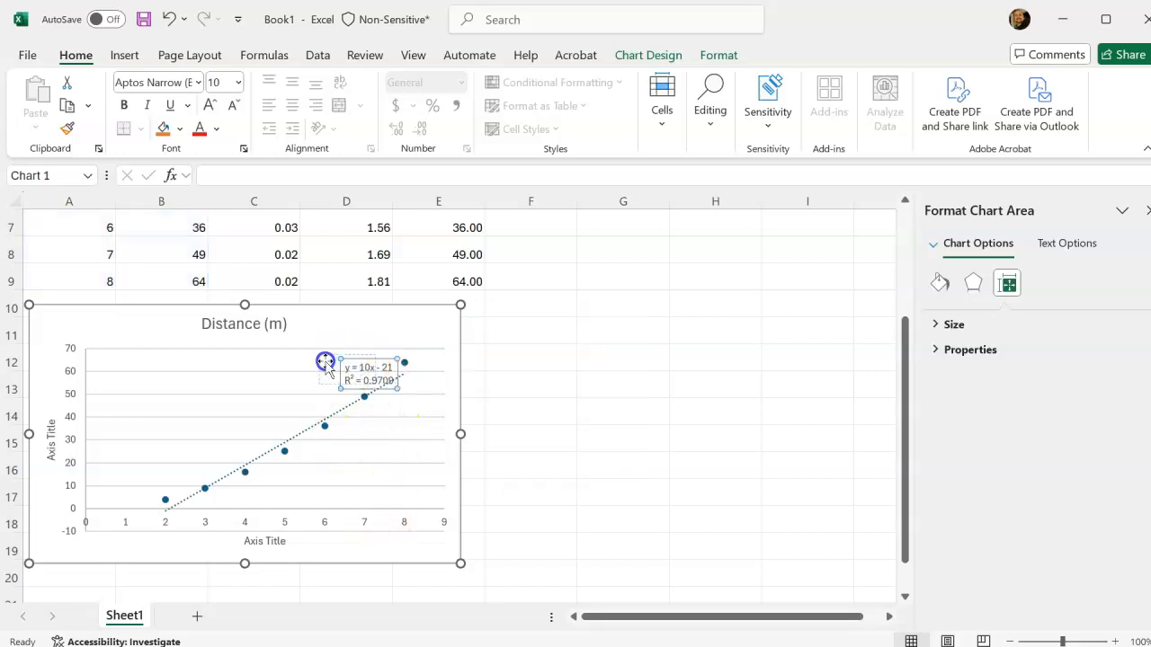
pyautogui.moveTo(325, 362); pyautogui.dragTo(325, 363)
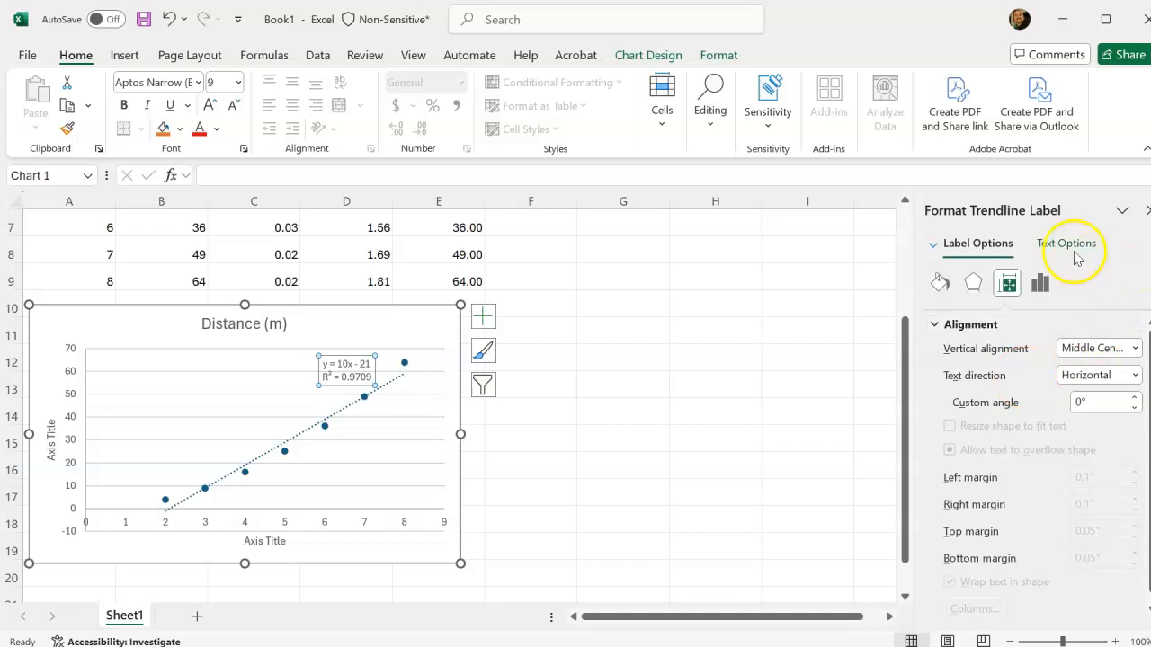
pyautogui.click(1040, 286)
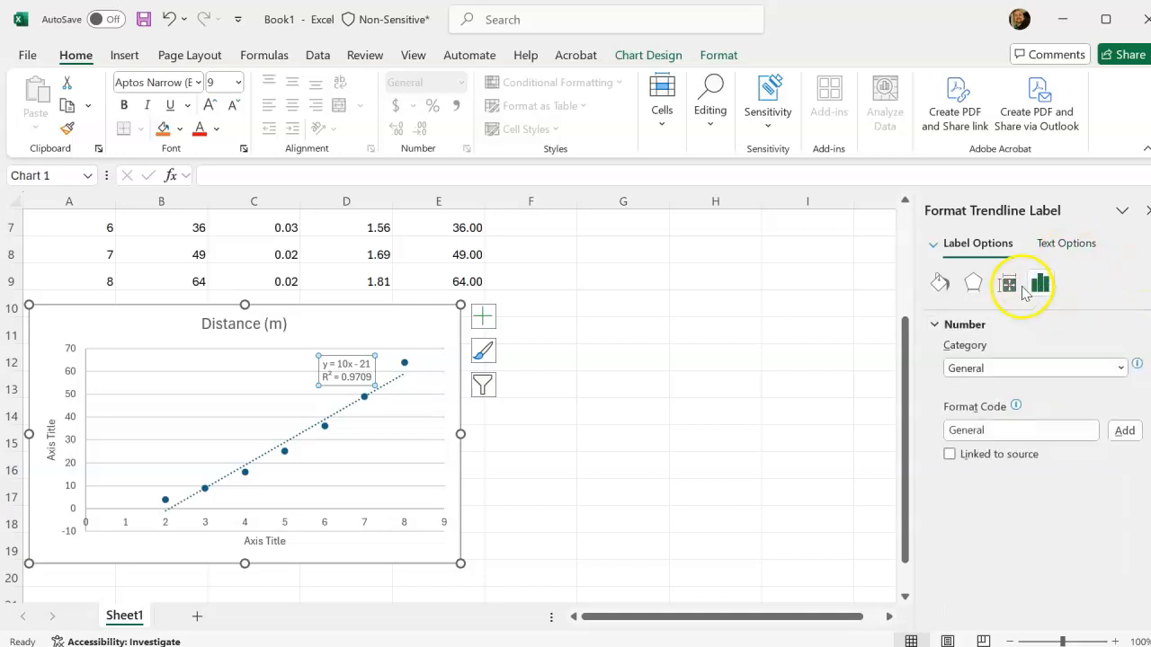
pyautogui.click(1007, 285)
pyautogui.click(973, 286)
pyautogui.click(939, 284)
pyautogui.click(979, 286)
pyautogui.click(541, 484)
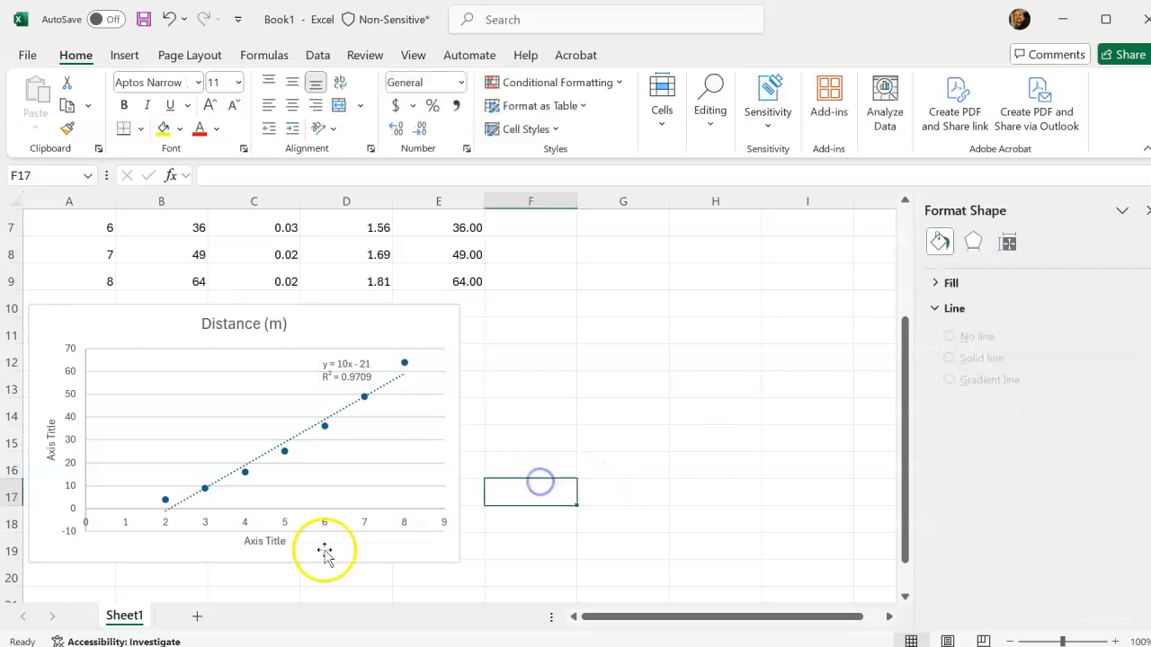
# Title the distance chart's horizontal axis "TIme (s)" and its vertical axis "Distance (m)".
pyautogui.click(267, 543)
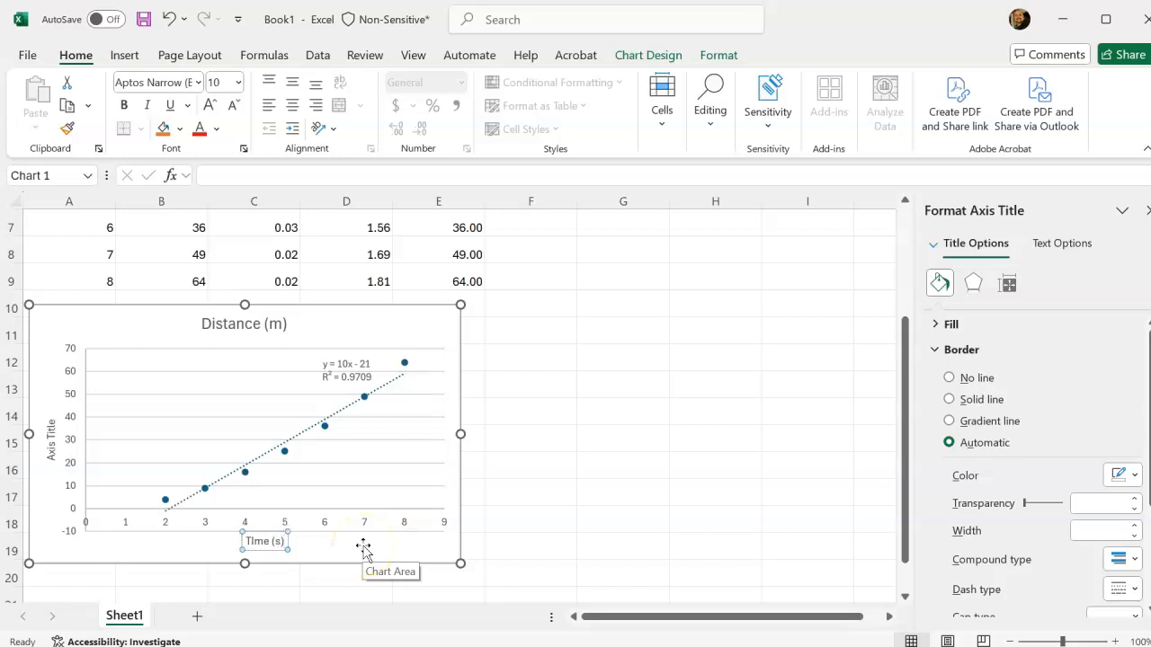
pyautogui.click(49, 457)
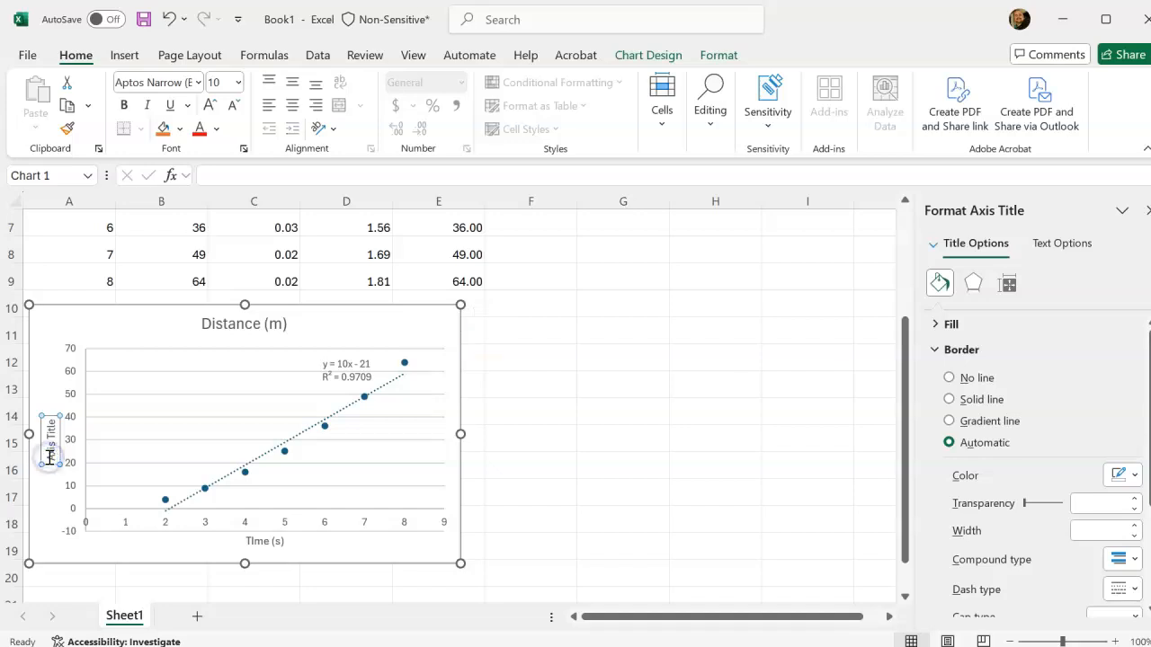
pyautogui.doubleClick(49, 454)
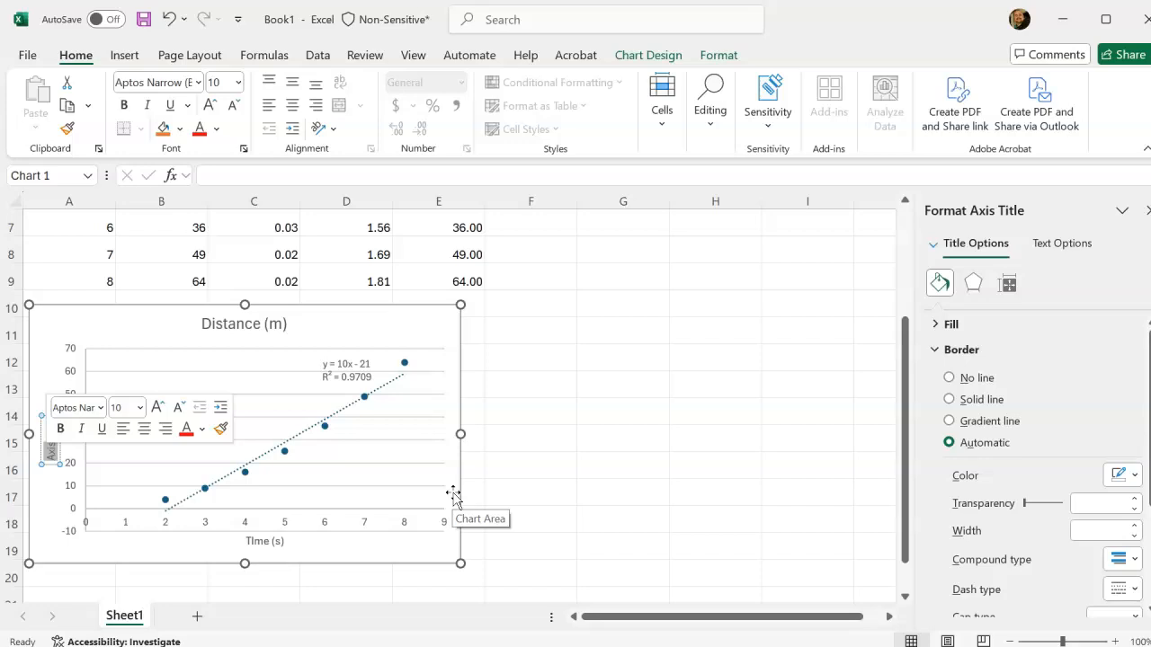
pyautogui.click(52, 446)
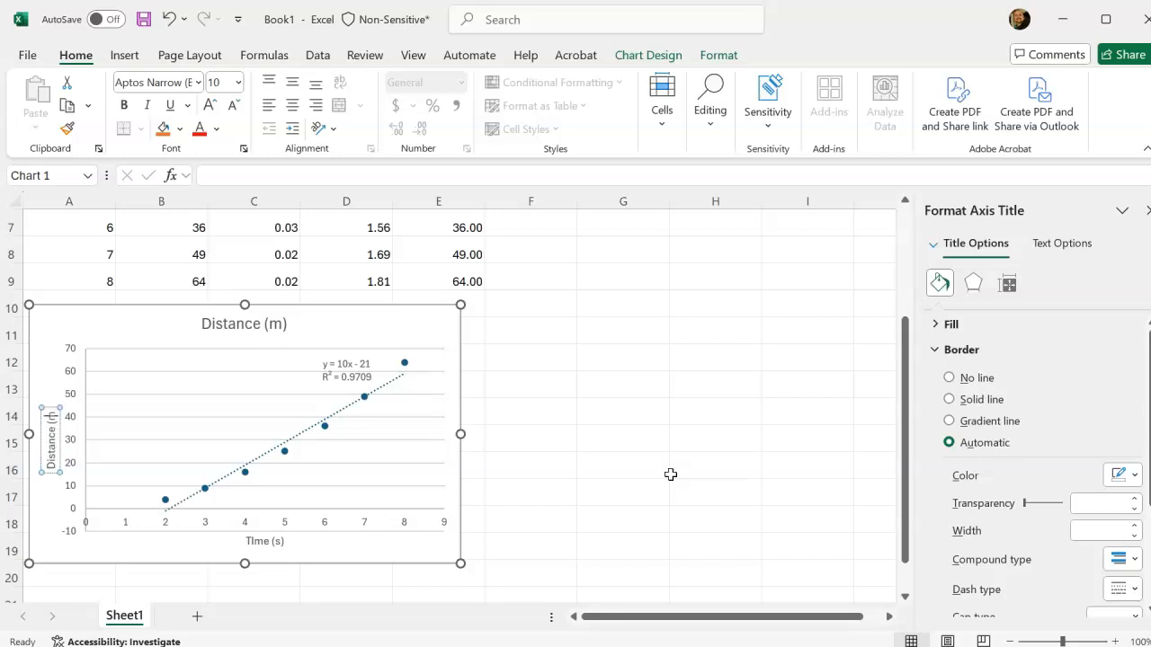
pyautogui.click(534, 390)
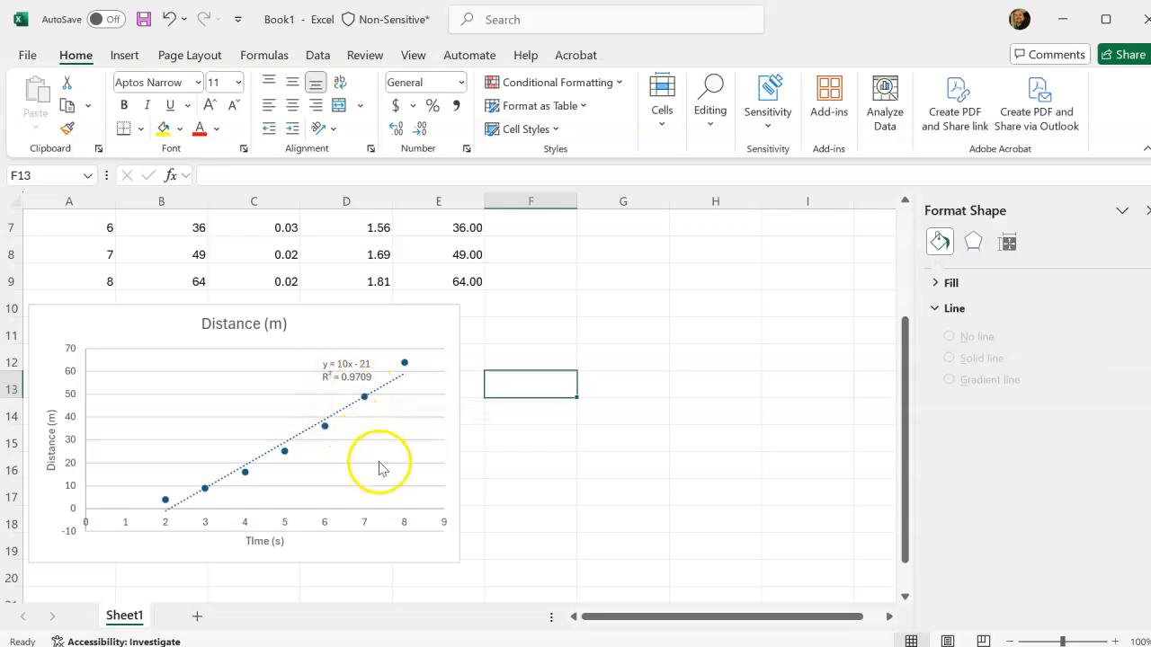
# Insert a markers-only scatter chart from the time data in A2:A9 and the 1/Distance data in C2:C9.
pyautogui.scroll(2, 423, 461)
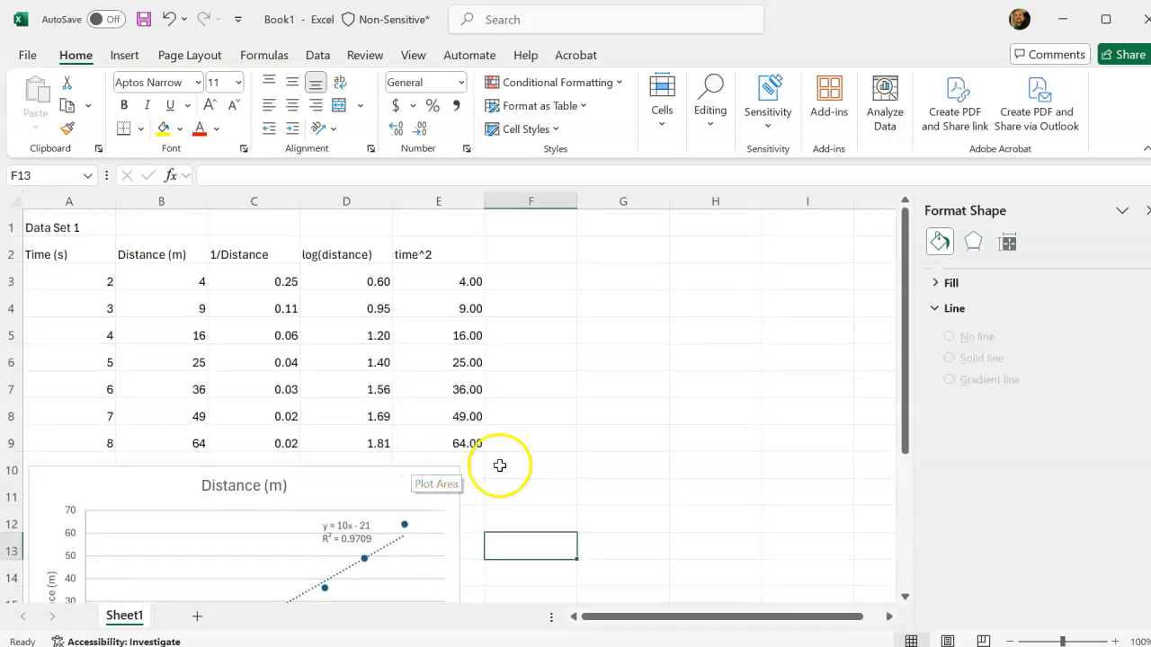
pyautogui.click(65, 251)
pyautogui.moveTo(65, 263); pyautogui.dragTo(80, 438)
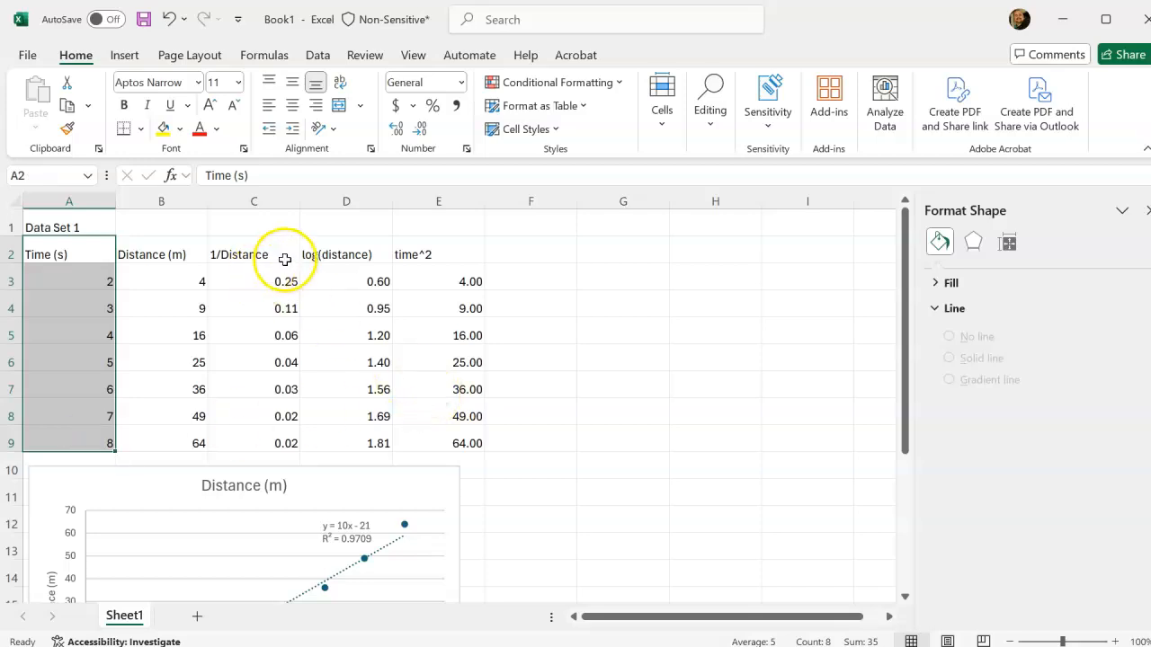
pyautogui.moveTo(259, 252); pyautogui.dragTo(284, 447)
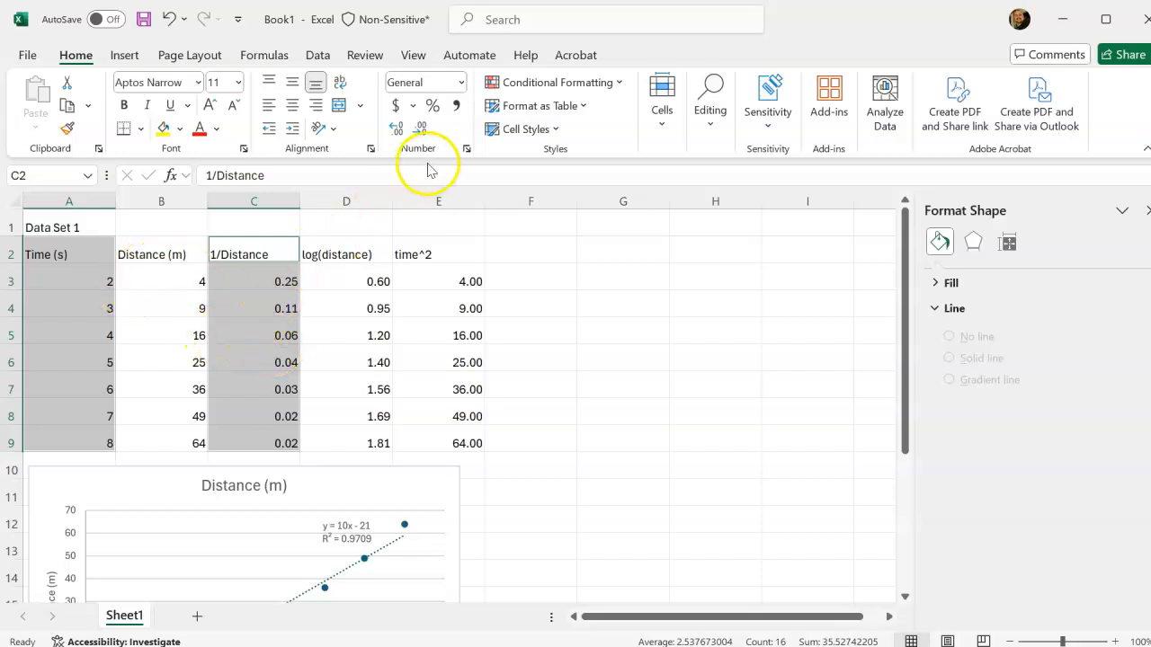
pyautogui.click(124, 57)
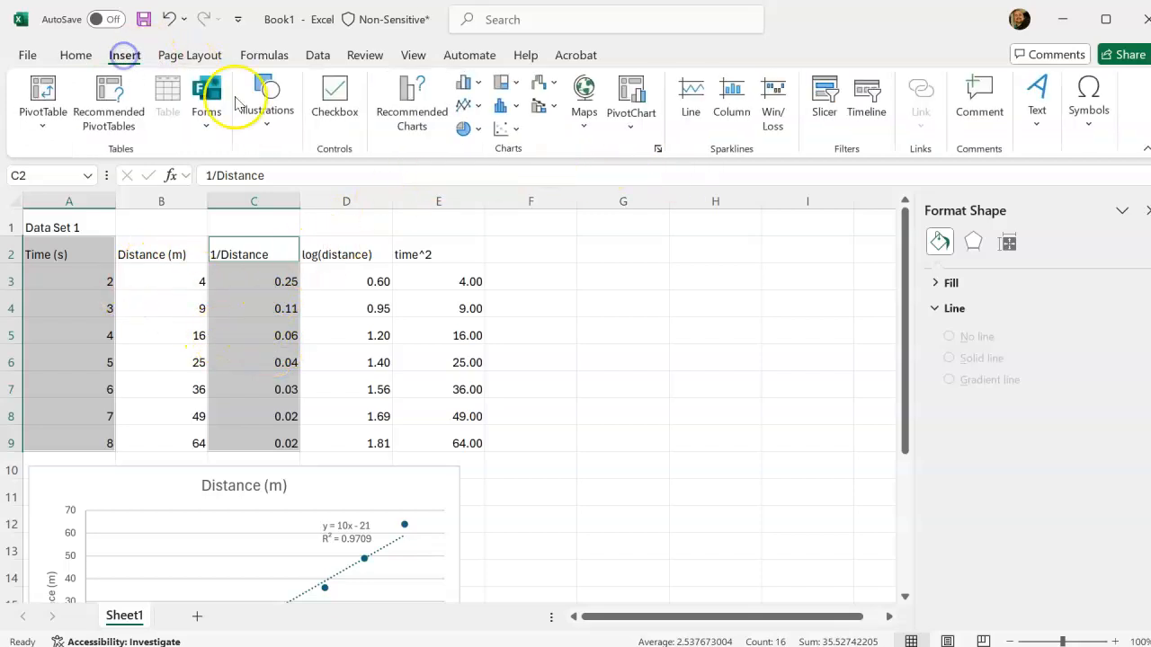
pyautogui.click(504, 132)
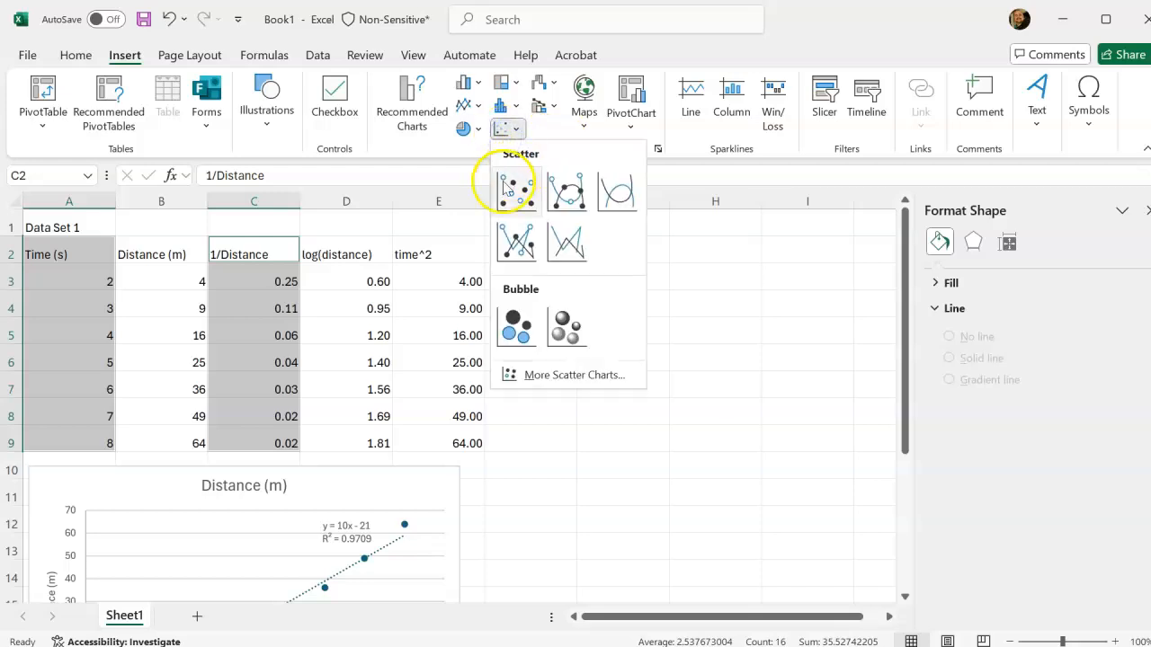
pyautogui.click(516, 189)
# Move the 1/Distance chart directly below the distance chart, starting at row 20.
pyautogui.scroll(-1, 596, 386)
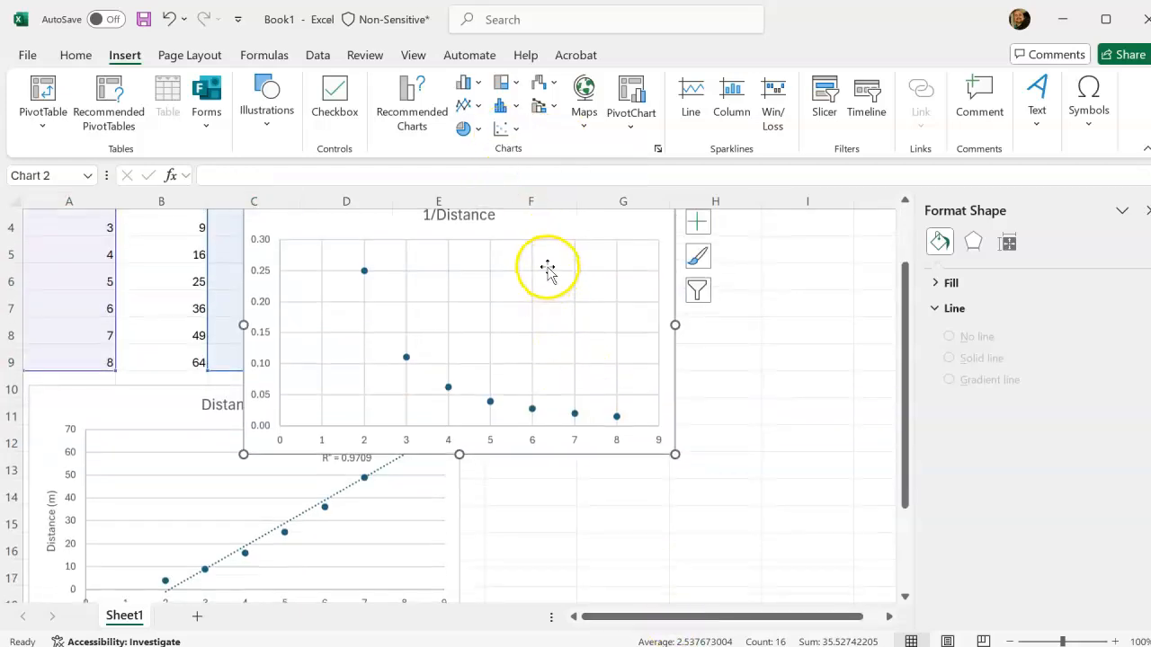
pyautogui.moveTo(527, 232); pyautogui.dragTo(428, 582)
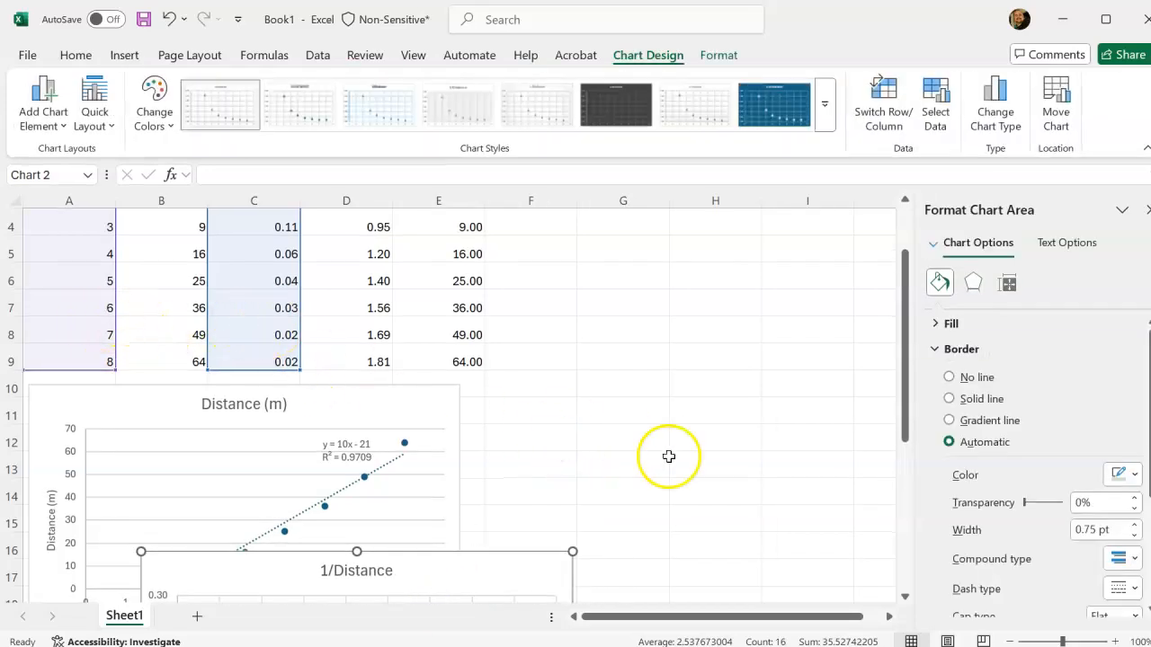
pyautogui.scroll(-4, 665, 454)
pyautogui.moveTo(445, 279); pyautogui.dragTo(352, 376)
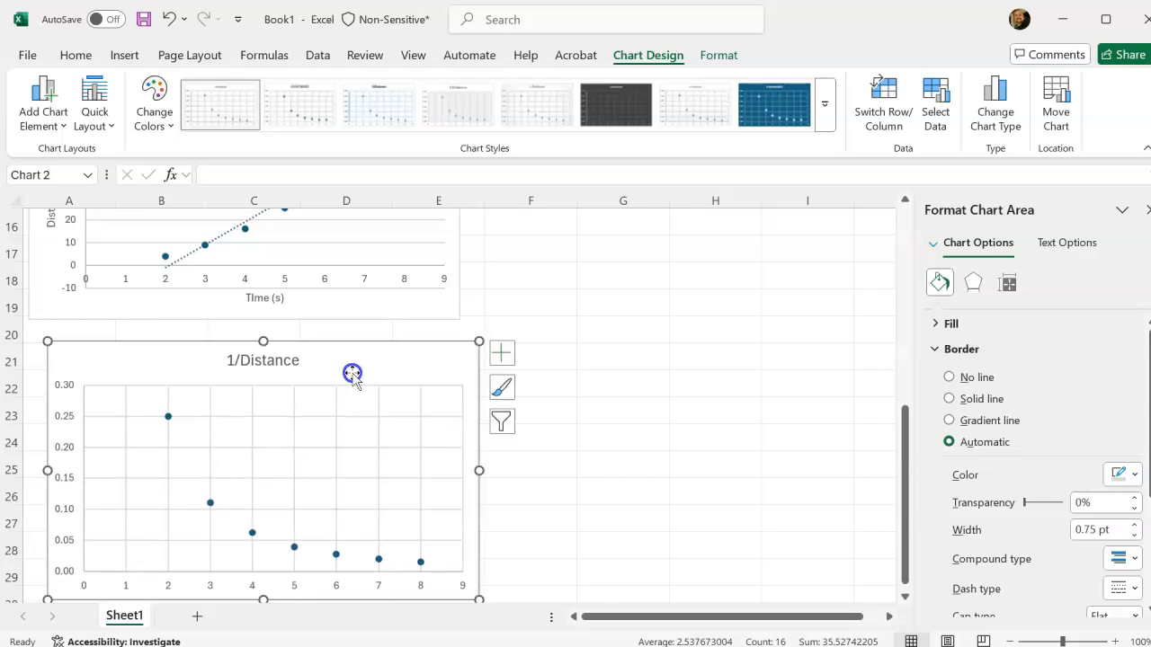
# Add axis titles, a legend and a linear trendline displaying its equation and R-squared value to the 1/Distance chart.
pyautogui.click(503, 357)
pyautogui.click(542, 399)
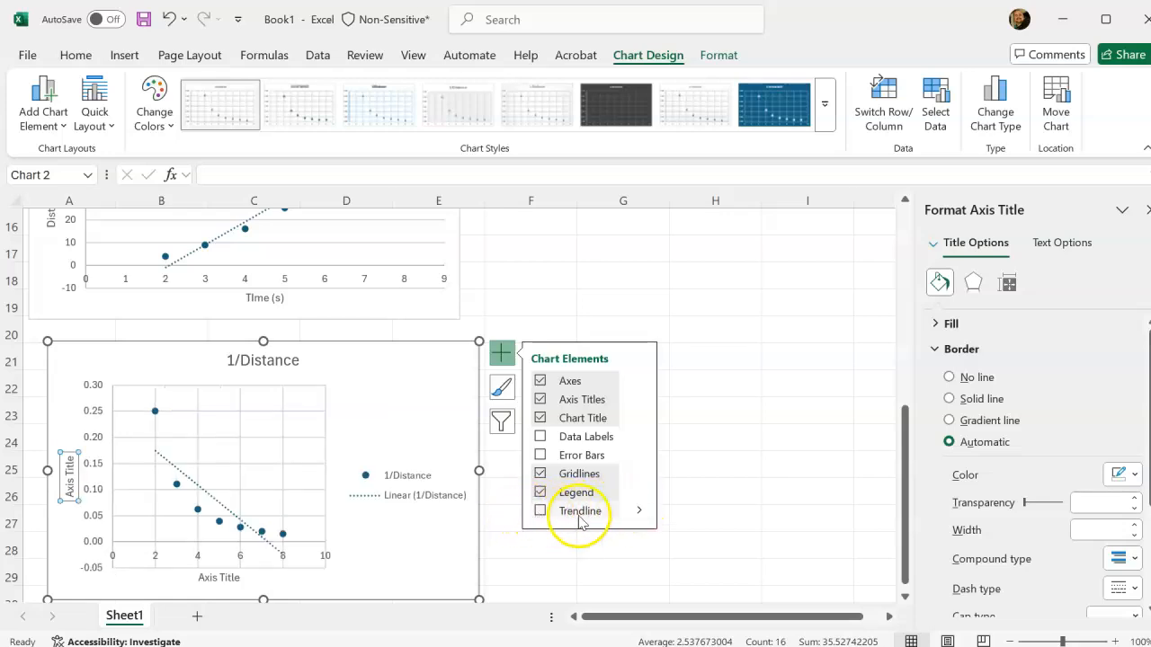
pyautogui.click(638, 510)
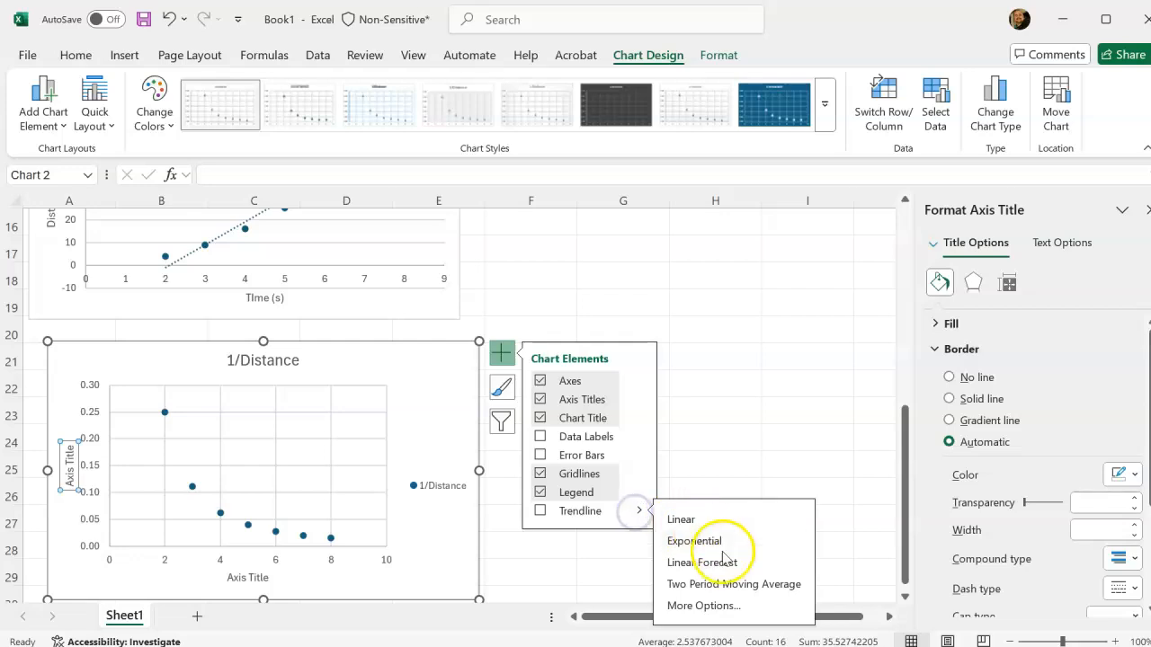
pyautogui.click(725, 605)
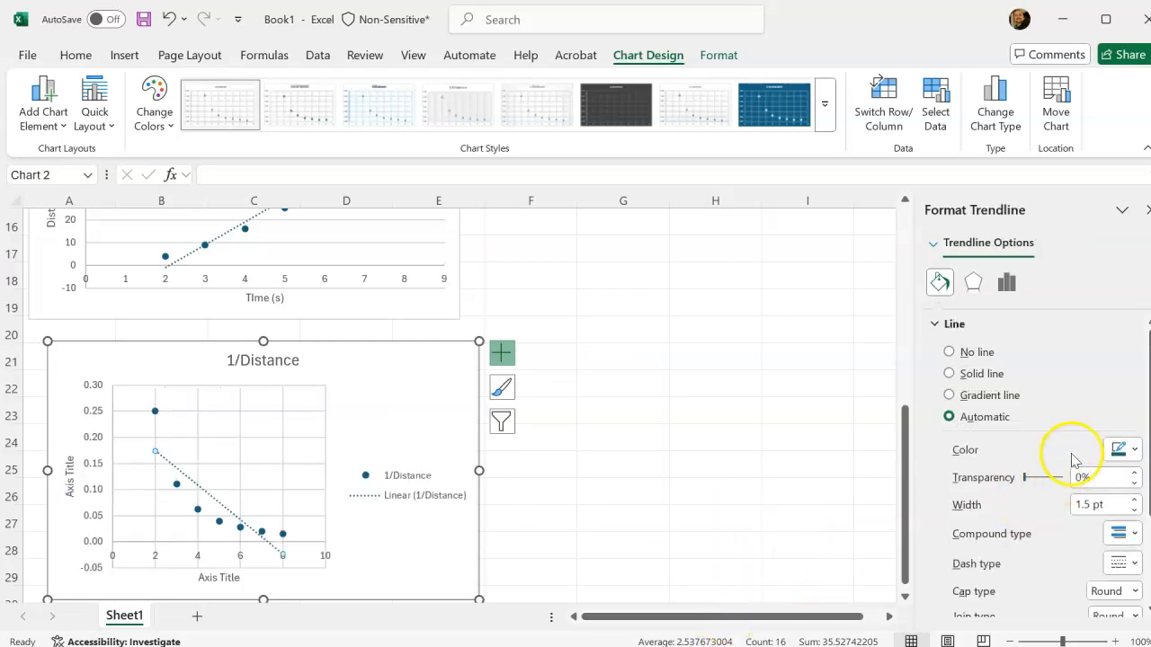
pyautogui.scroll(-2, 1072, 490)
pyautogui.scroll(-1, 1073, 490)
pyautogui.scroll(2, 1073, 488)
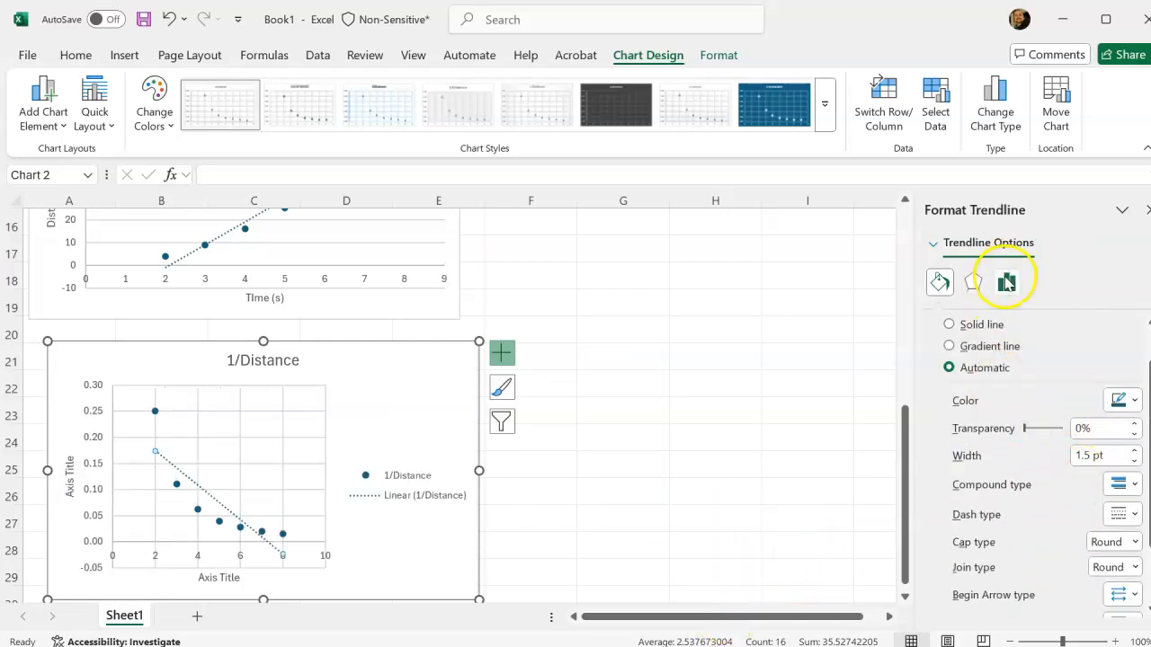
pyautogui.click(1008, 284)
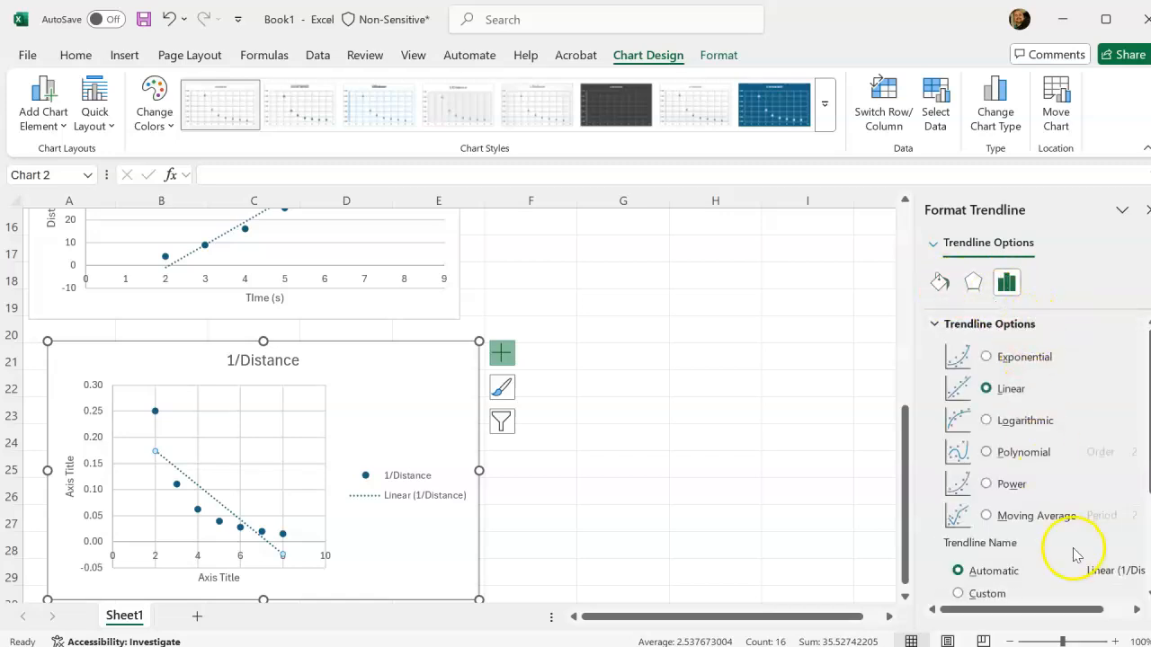
pyautogui.scroll(-1, 1075, 563)
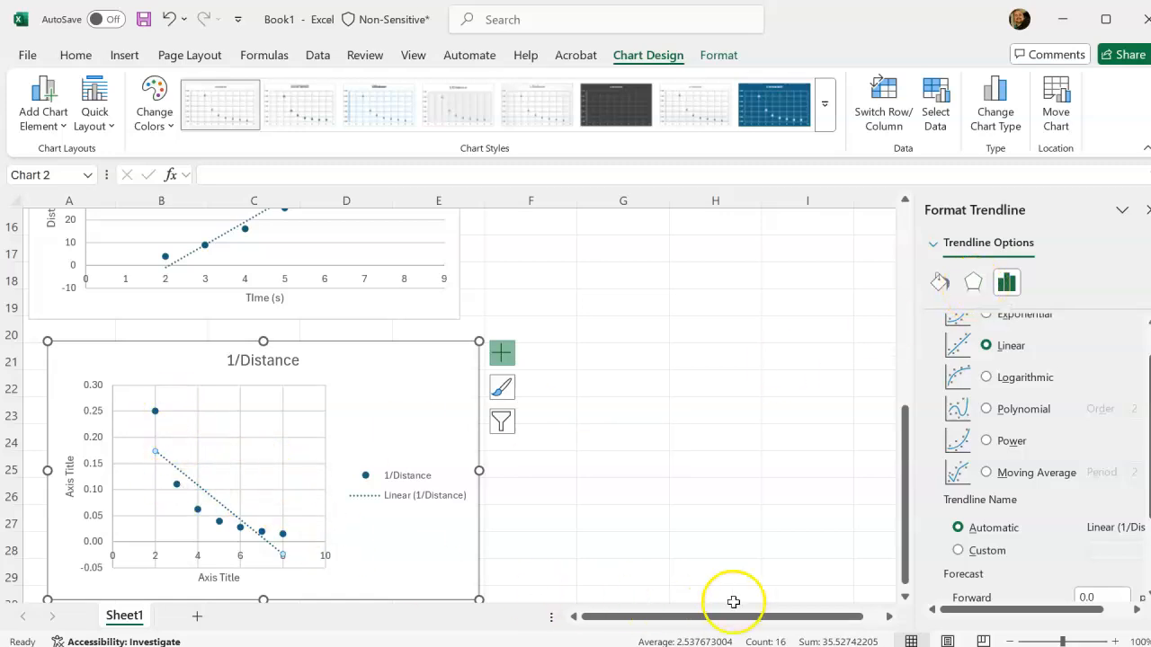
pyautogui.scroll(-1, 1049, 553)
pyautogui.scroll(-2, 1030, 522)
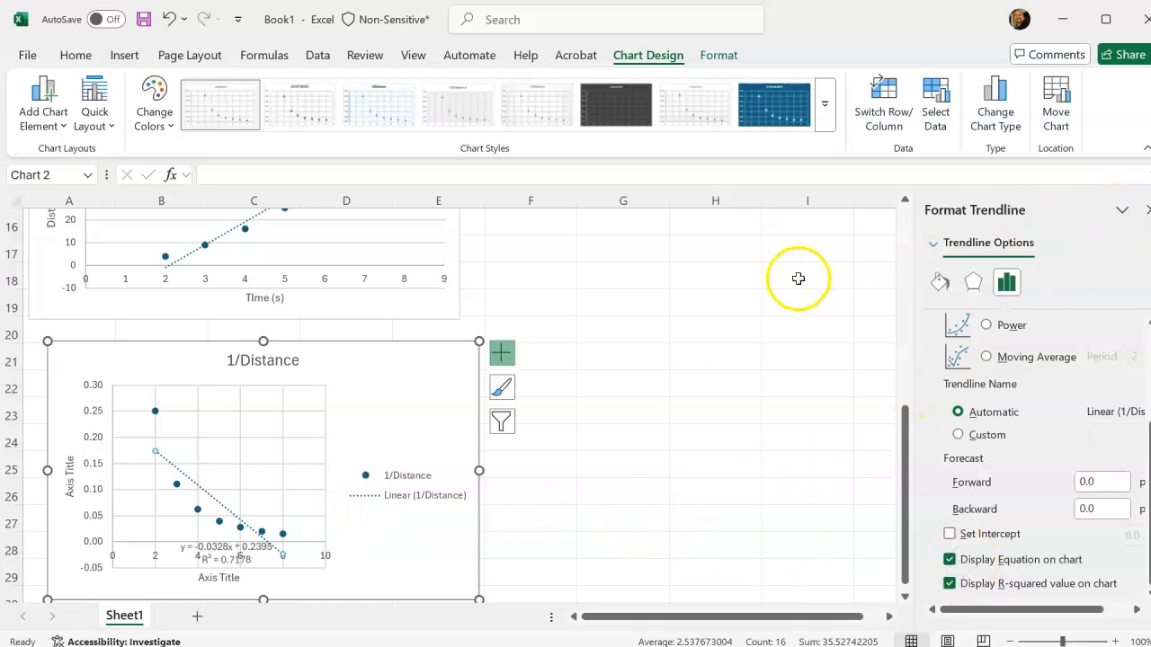
pyautogui.click(734, 306)
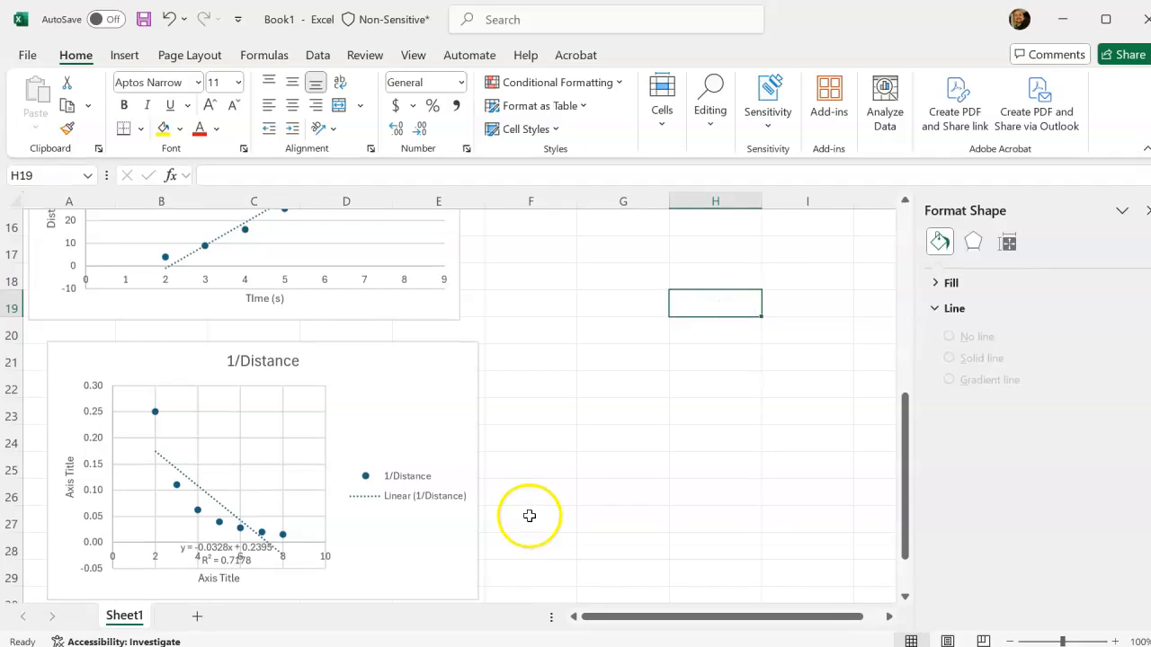
# Move the 1/Distance chart's trendline equation label off the horizontal axis to the empty area above the trendline.
pyautogui.click(235, 544)
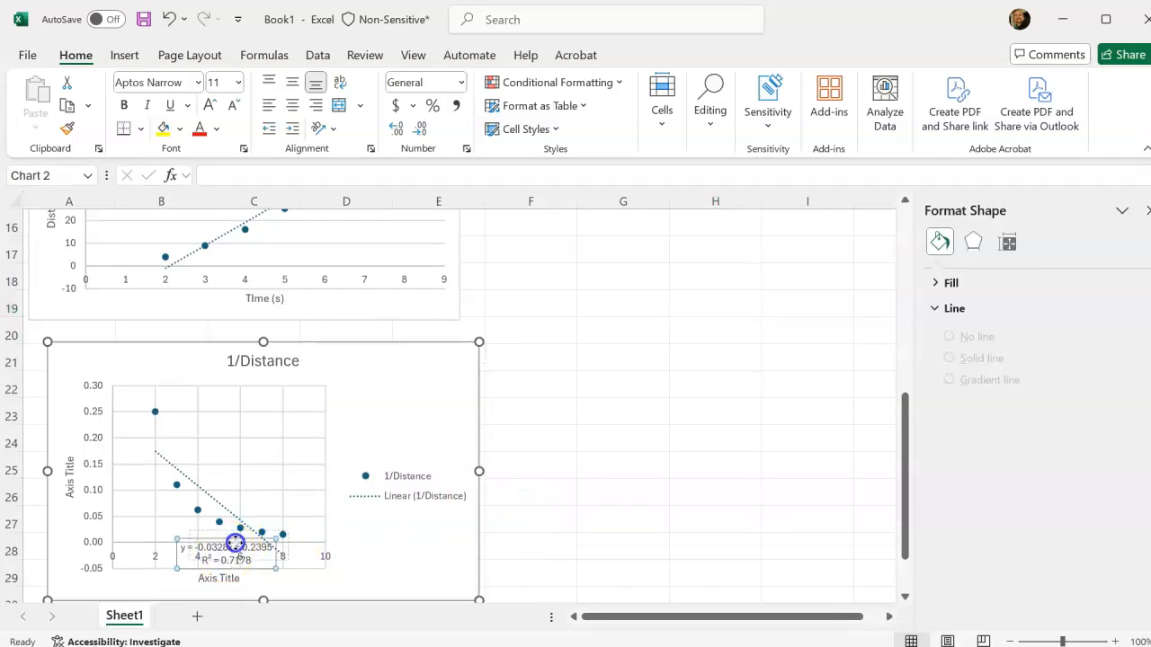
pyautogui.moveTo(255, 452); pyautogui.dragTo(256, 452)
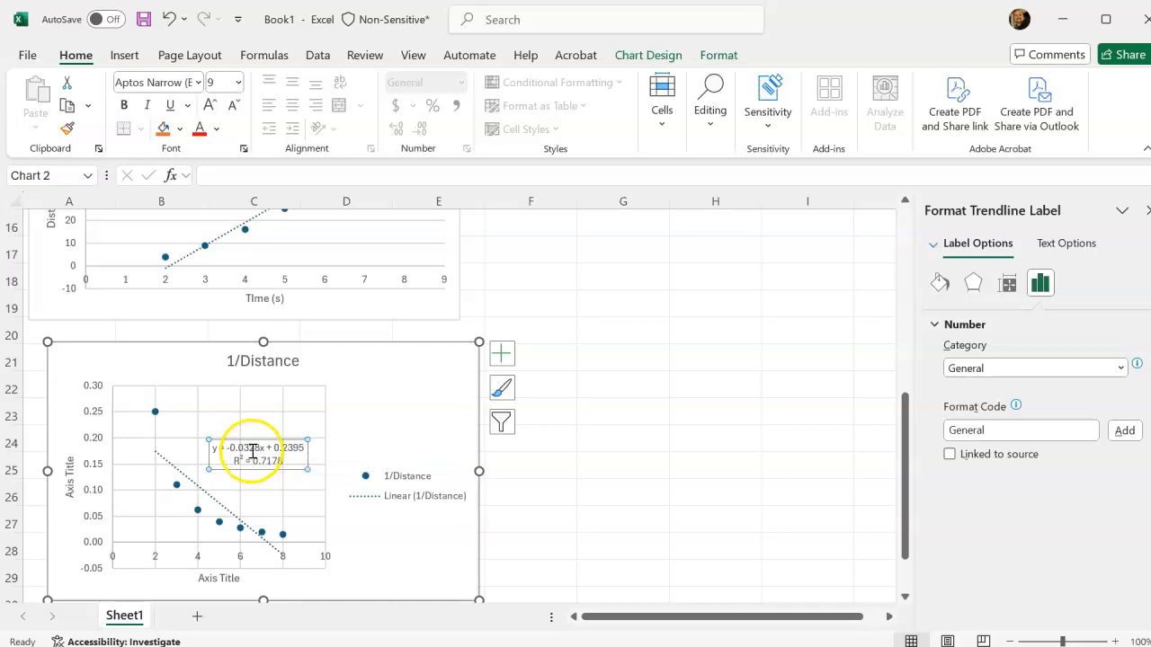
# Move the 1/Distance chart's trendline equation label higher above the trendline and view its fill and border options.
pyautogui.click(260, 456)
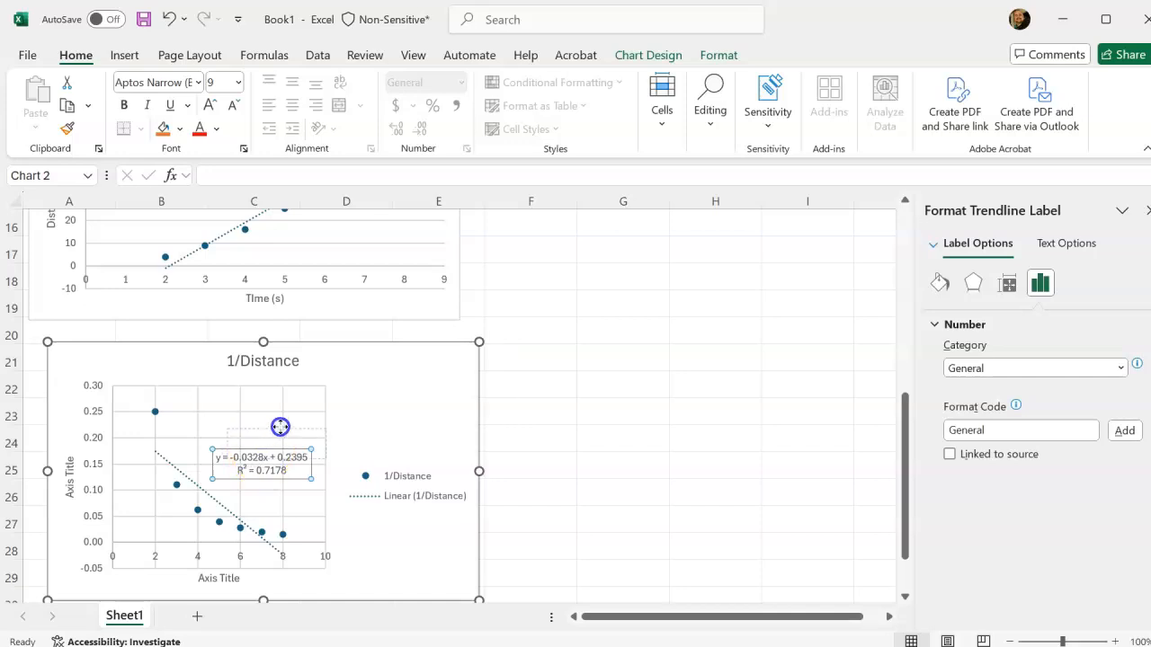
pyautogui.moveTo(279, 427); pyautogui.dragTo(281, 429)
pyautogui.click(272, 425)
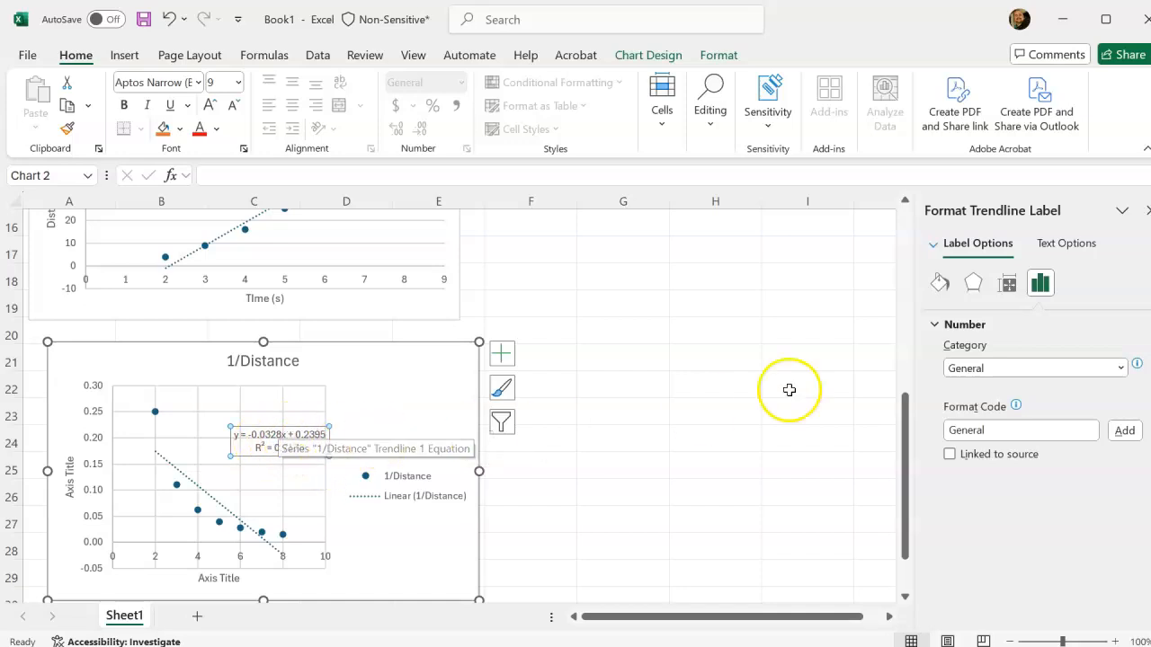
pyautogui.click(976, 292)
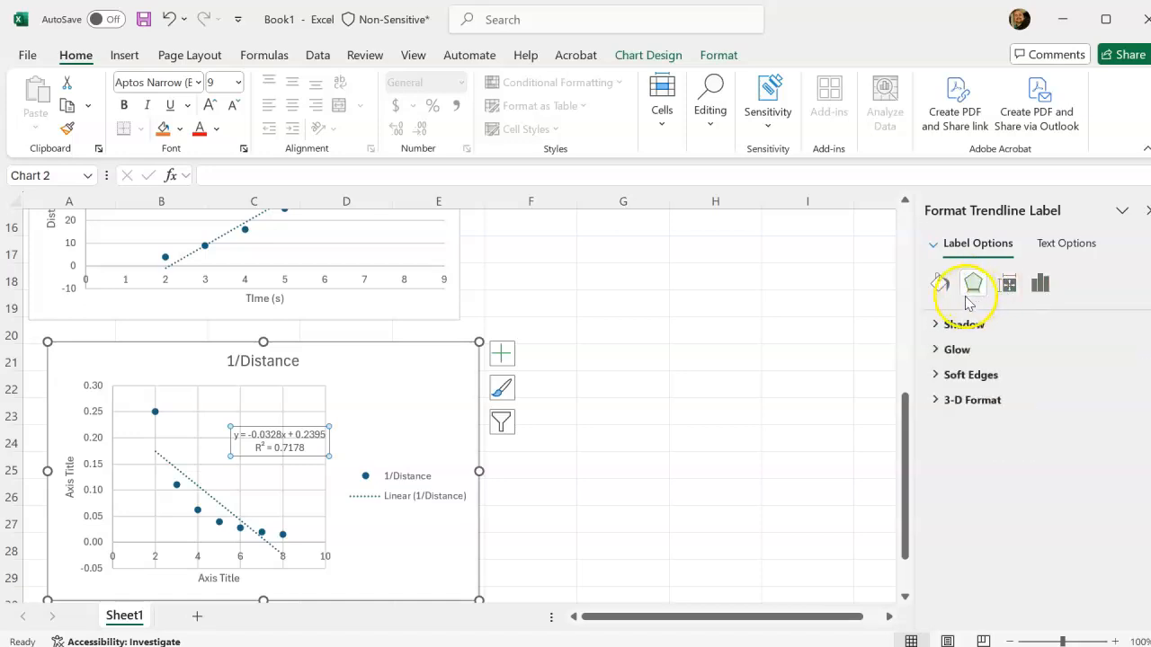
pyautogui.click(939, 293)
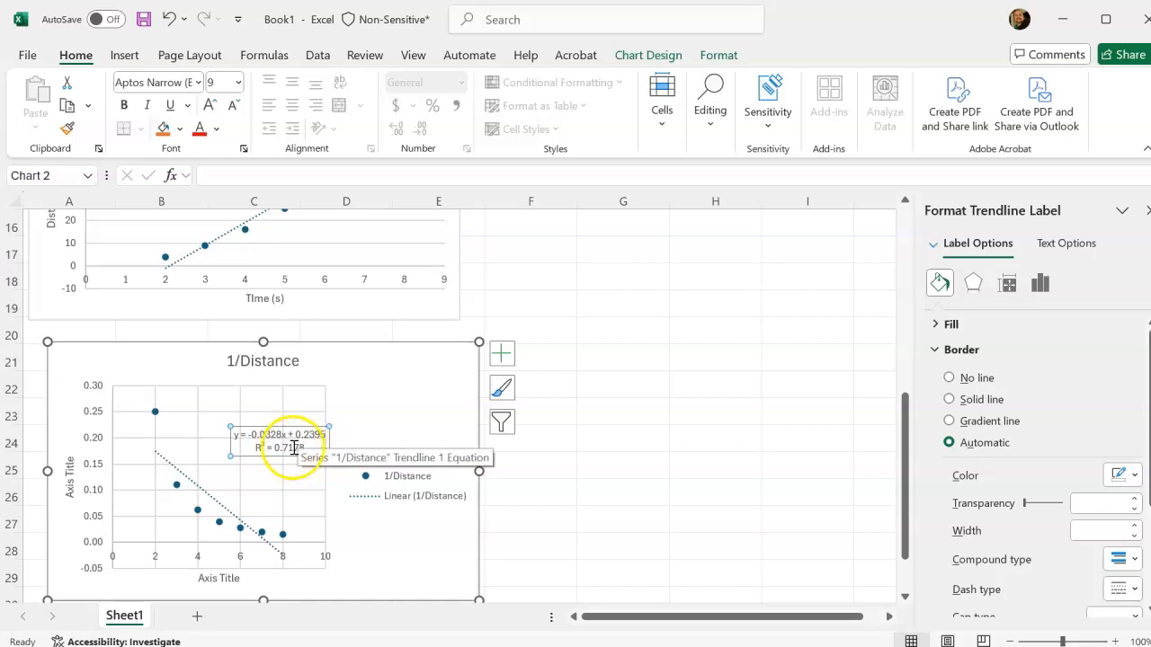
# Insert a markers-only scatter chart from the data in A2:D9, covering time, distance, 1/Distance and log(distance).
pyautogui.scroll(1, 375, 440)
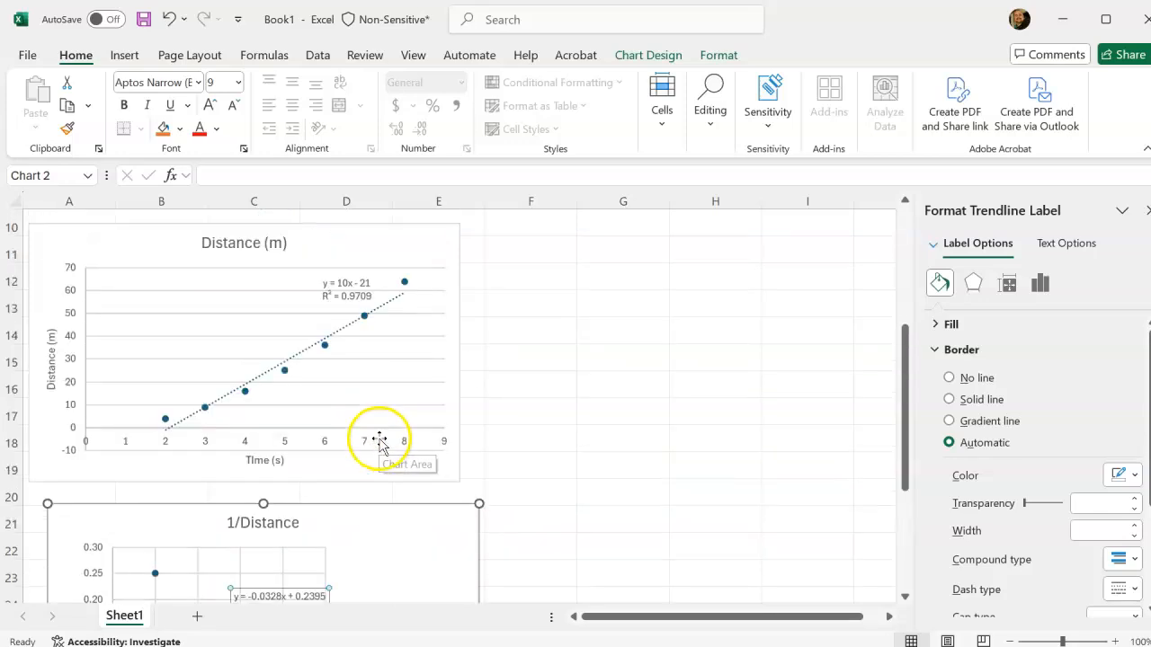
pyautogui.scroll(-1, 360, 390)
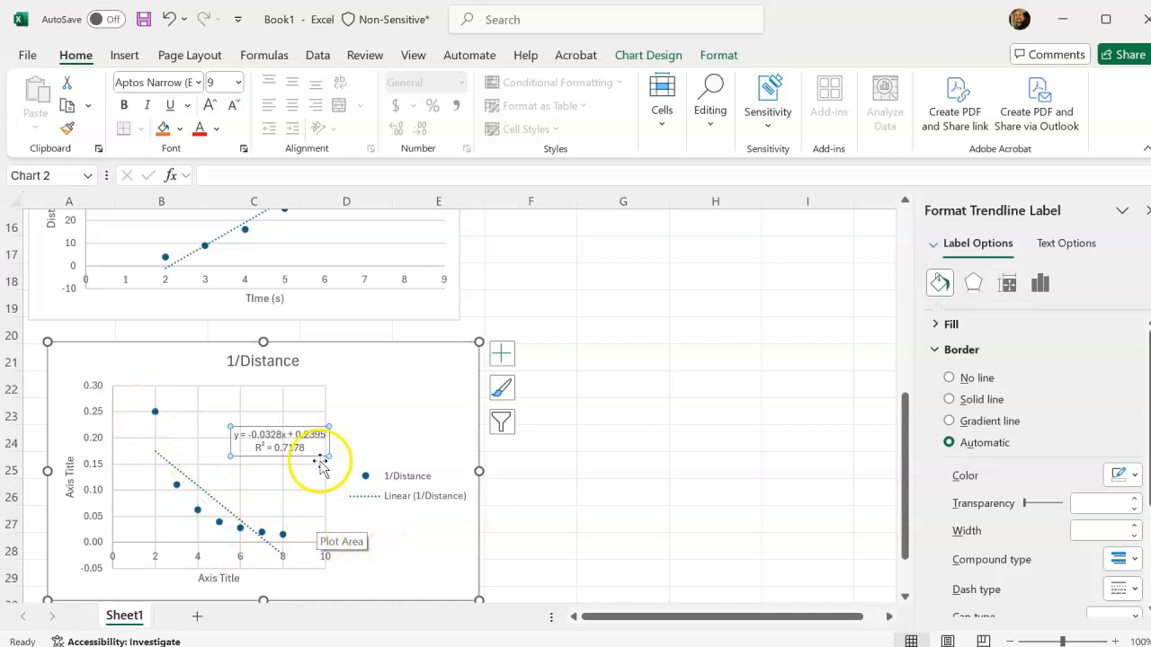
pyautogui.scroll(2, 337, 465)
pyautogui.scroll(3, 339, 466)
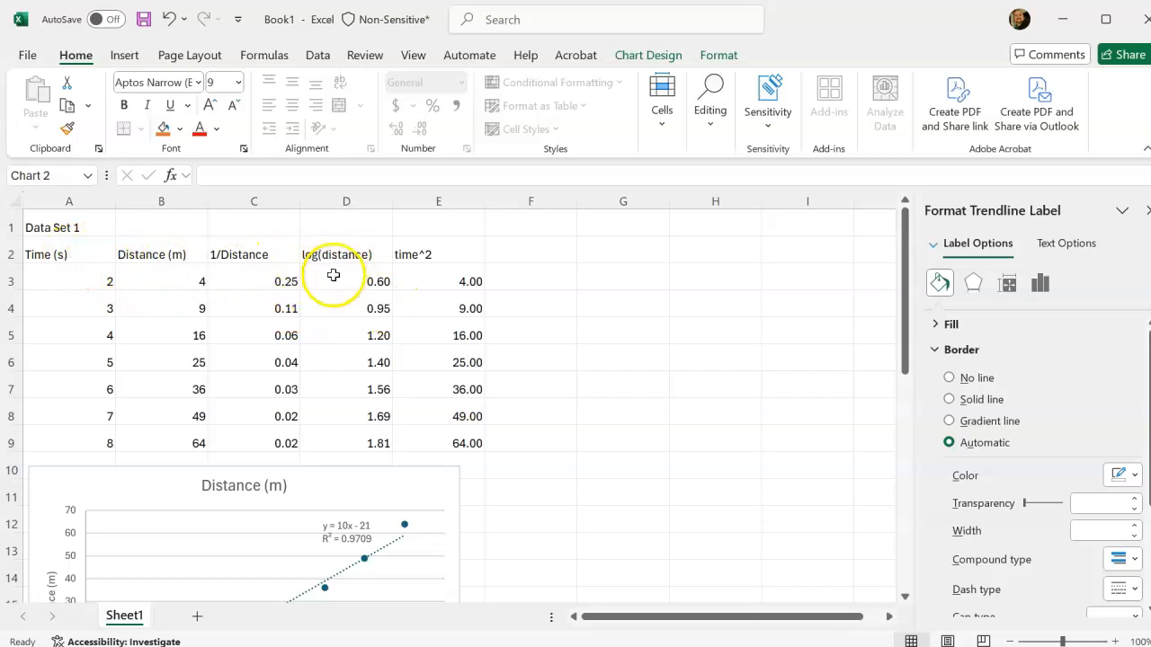
pyautogui.click(59, 254)
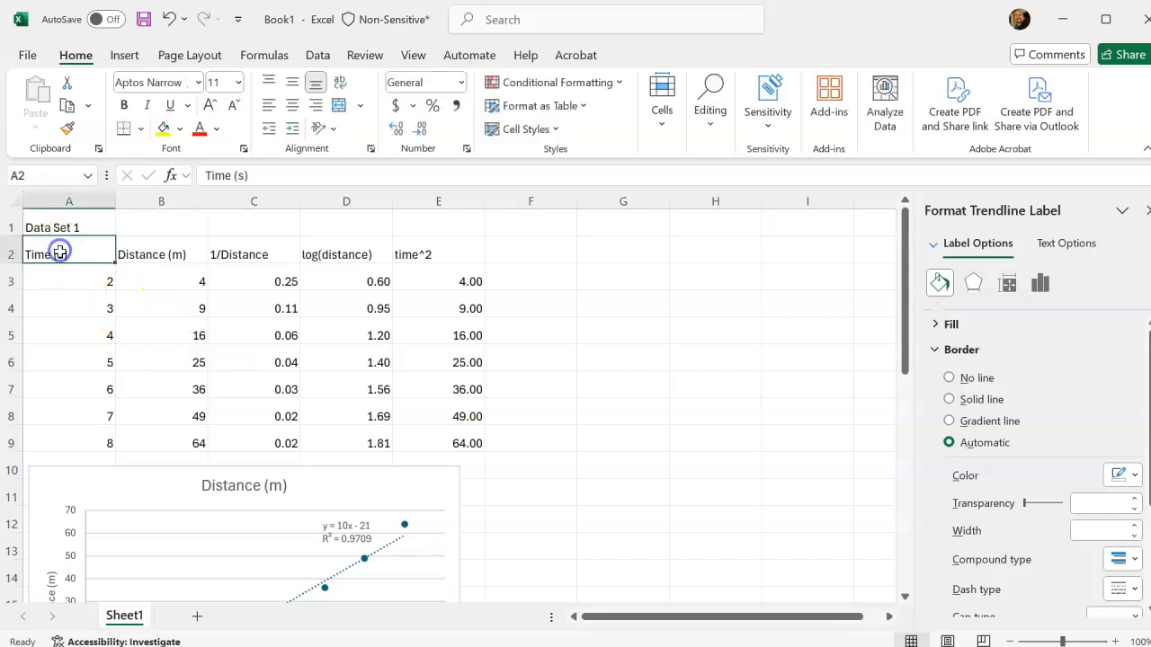
pyautogui.keyDown('shift'); pyautogui.click(379, 442); pyautogui.keyUp('shift')
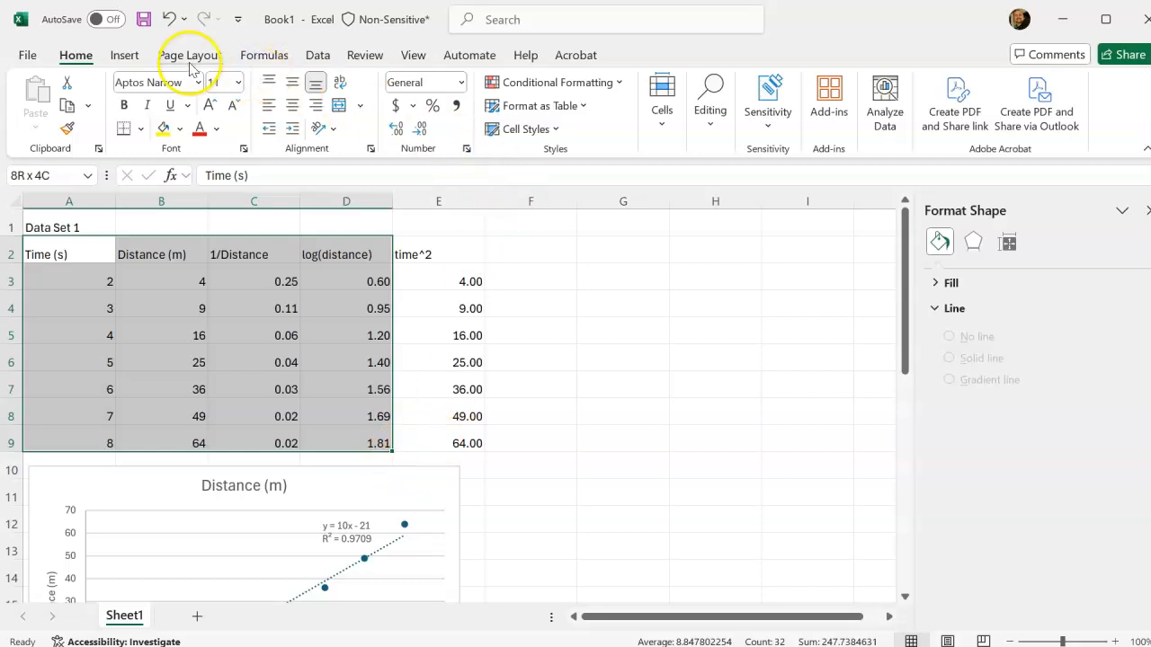
pyautogui.click(124, 55)
pyautogui.click(506, 129)
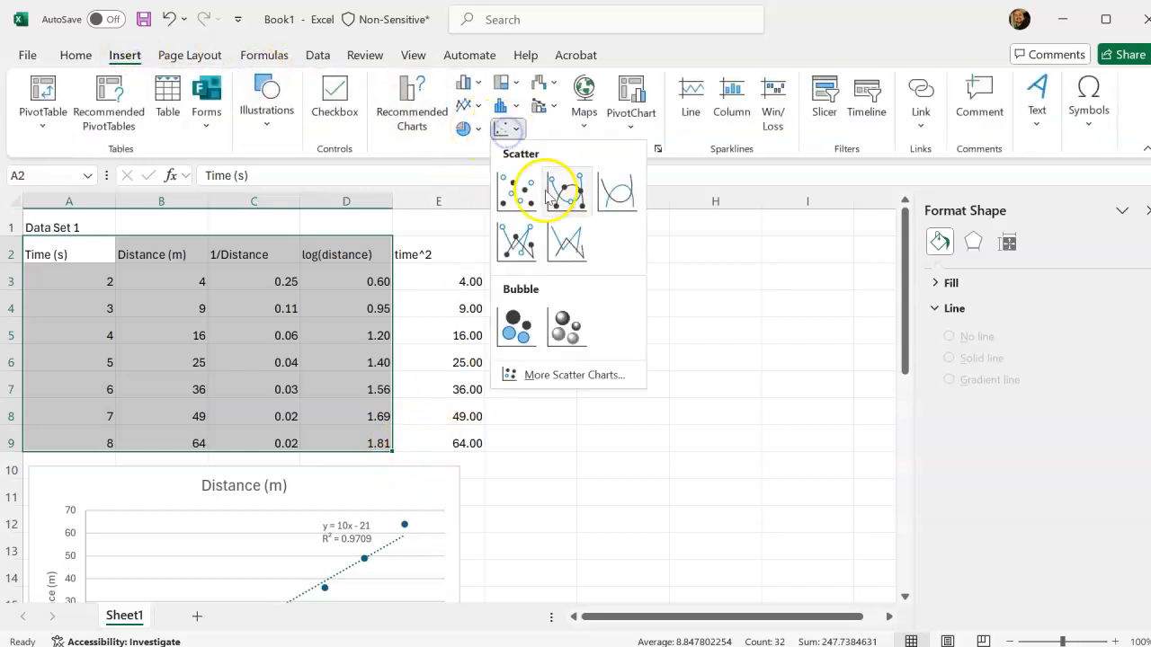
pyautogui.click(551, 197)
# Move the new multi-series scatter chart directly below the 1/Distance chart, starting at row 31.
pyautogui.moveTo(570, 324); pyautogui.dragTo(547, 600)
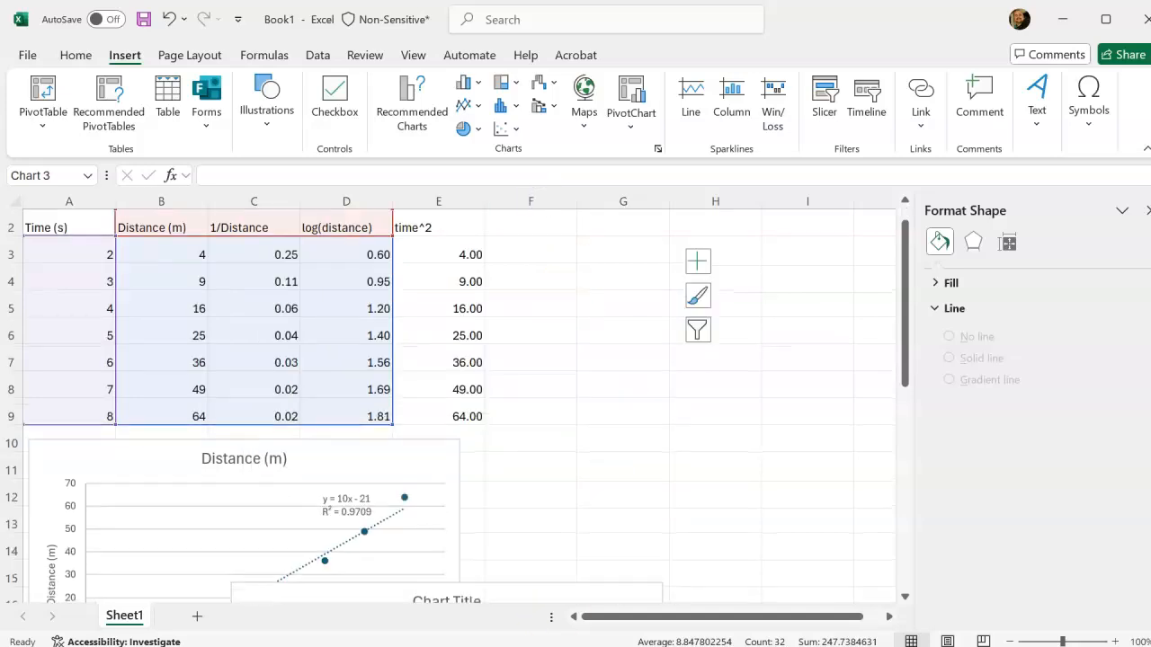
pyautogui.moveTo(482, 616); pyautogui.dragTo(480, 563)
pyautogui.scroll(-3, 572, 463)
pyautogui.moveTo(499, 329); pyautogui.dragTo(442, 552)
pyautogui.scroll(-3, 573, 418)
pyautogui.moveTo(434, 318); pyautogui.dragTo(369, 540)
pyautogui.scroll(-3, 558, 445)
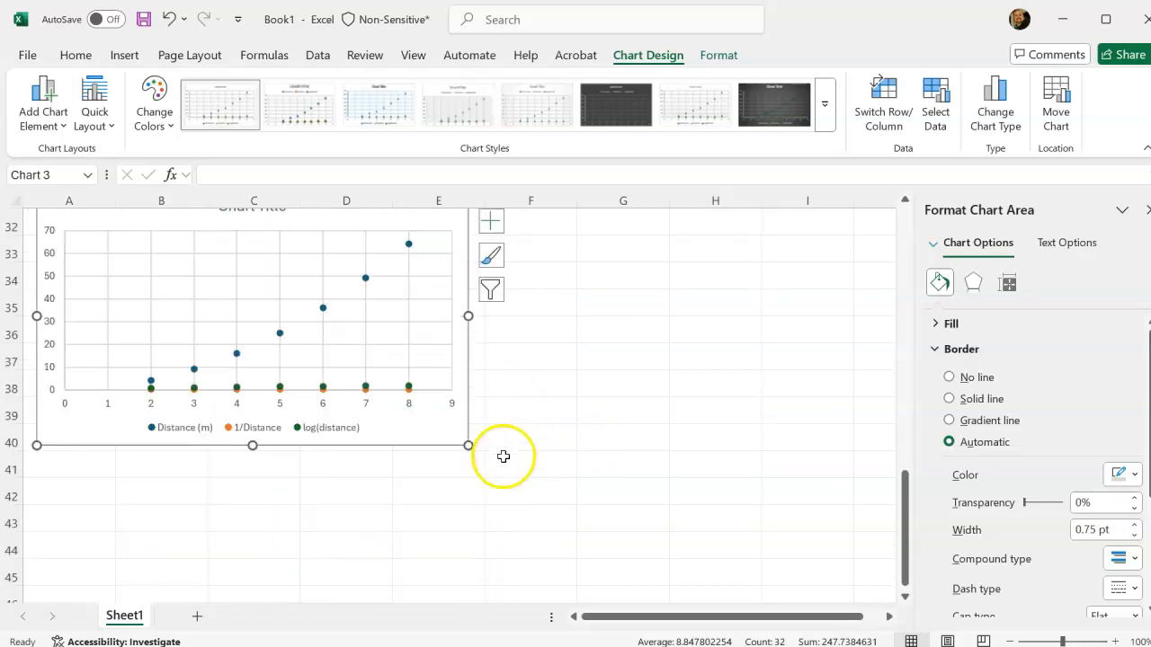
pyautogui.moveTo(369, 280); pyautogui.dragTo(387, 282)
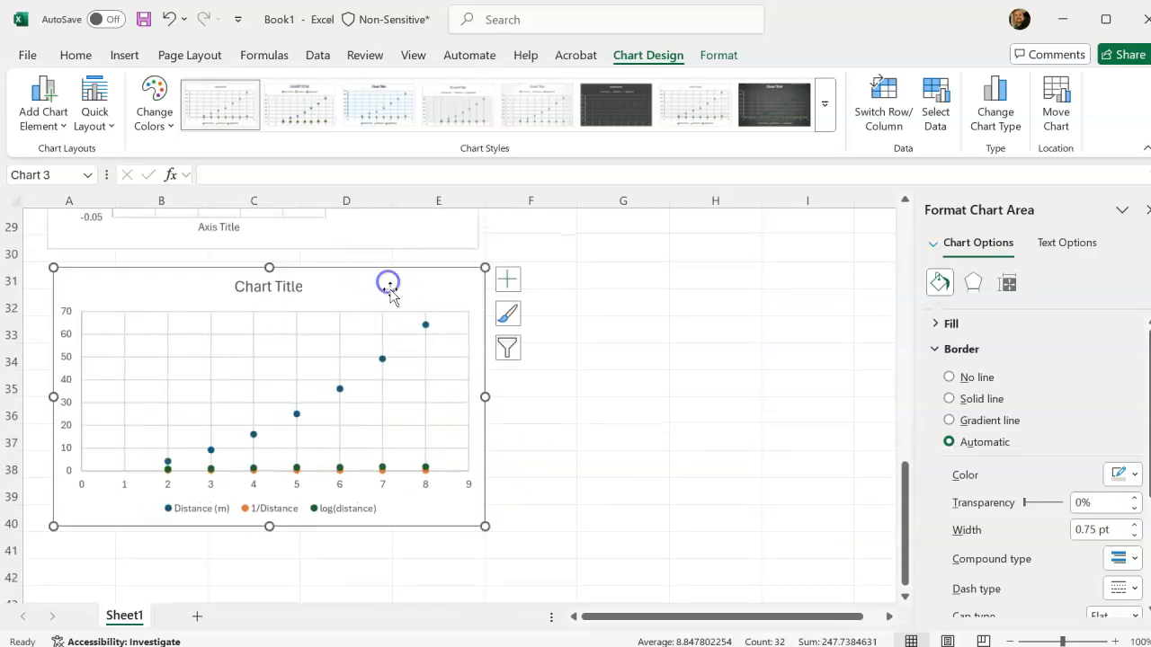
# Delete the Distance (m) and 1/Distance series from the new chart, keeping only log(distance).
pyautogui.click(384, 359)
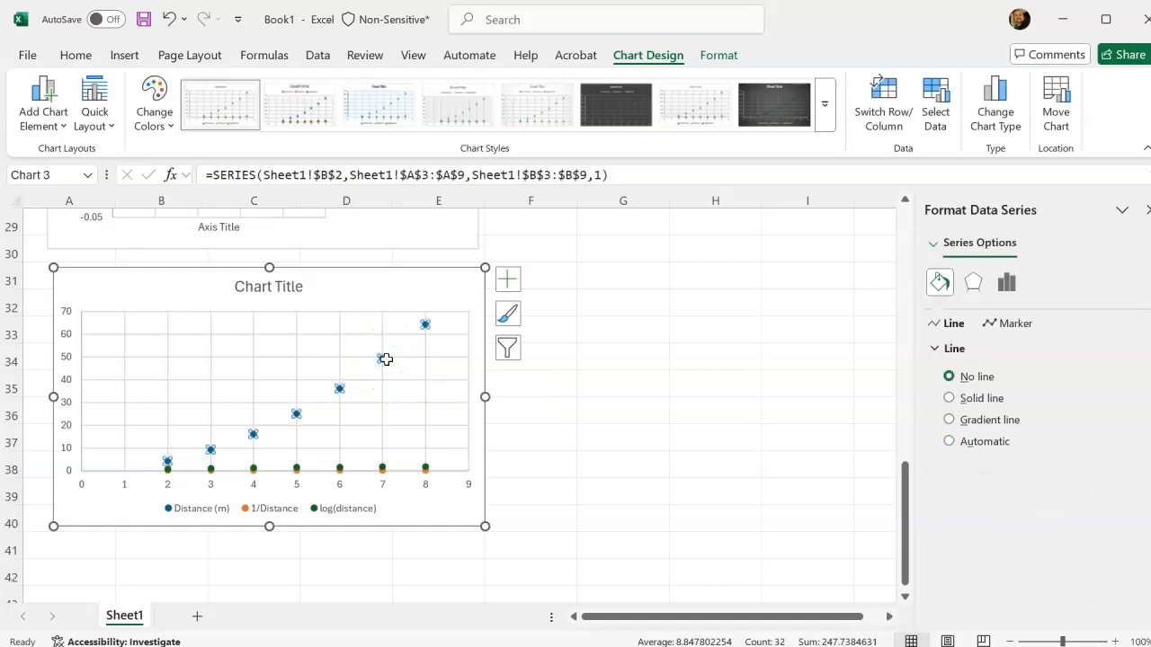
pyautogui.scroll(9, 670, 386)
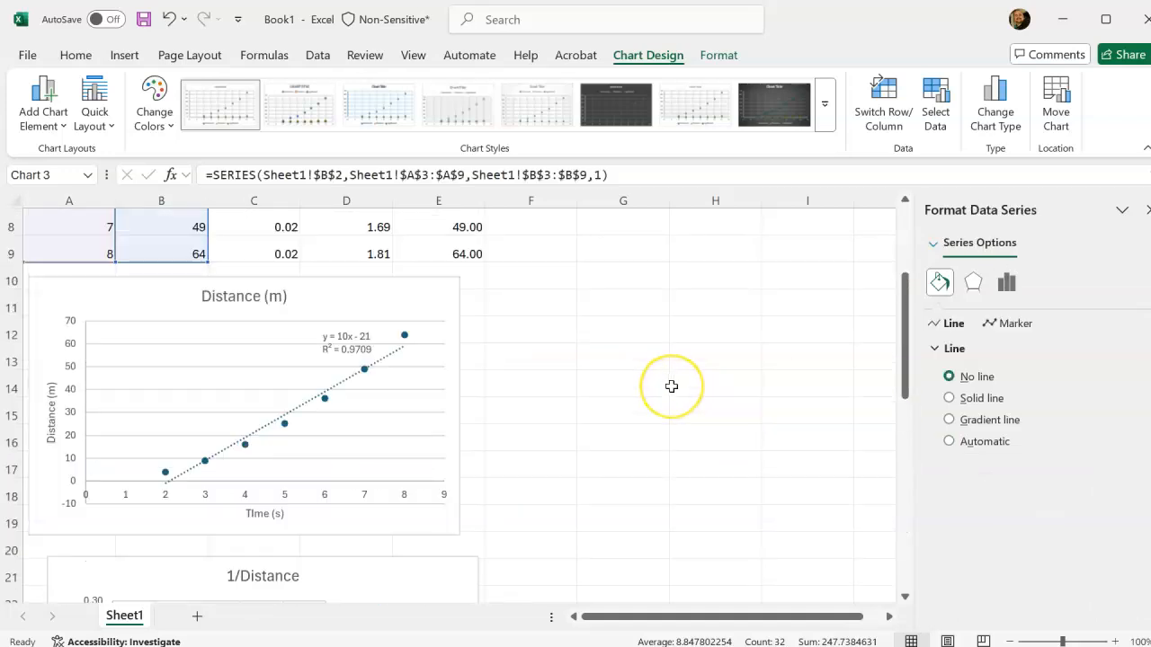
pyautogui.scroll(-9, 671, 386)
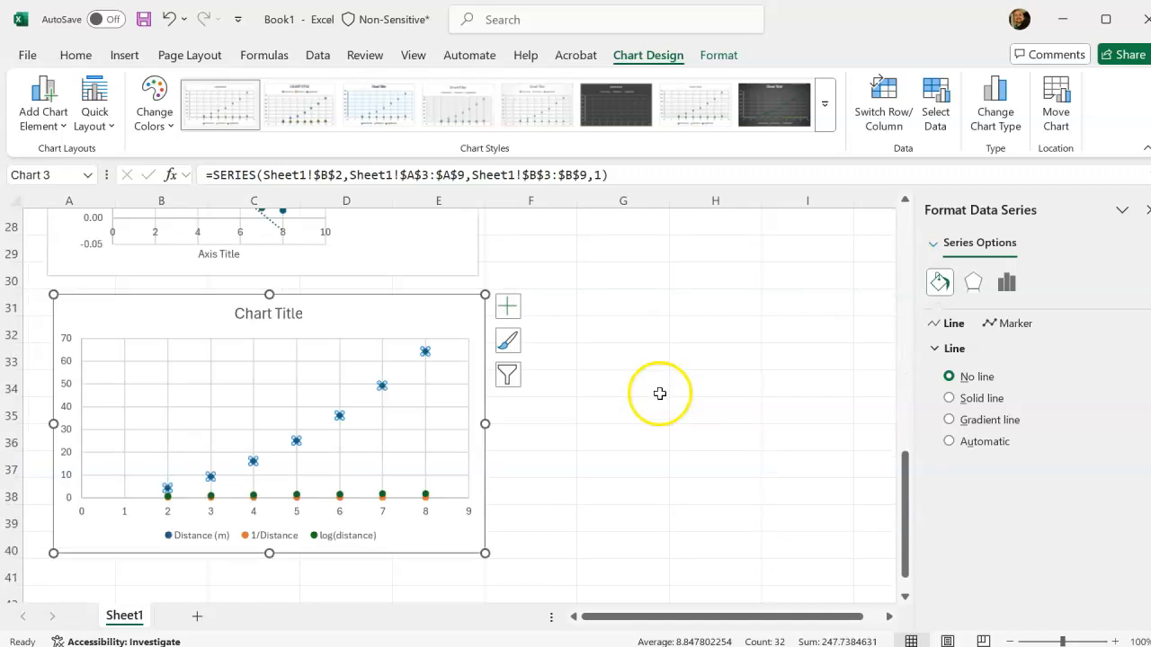
pyautogui.press('Delete')
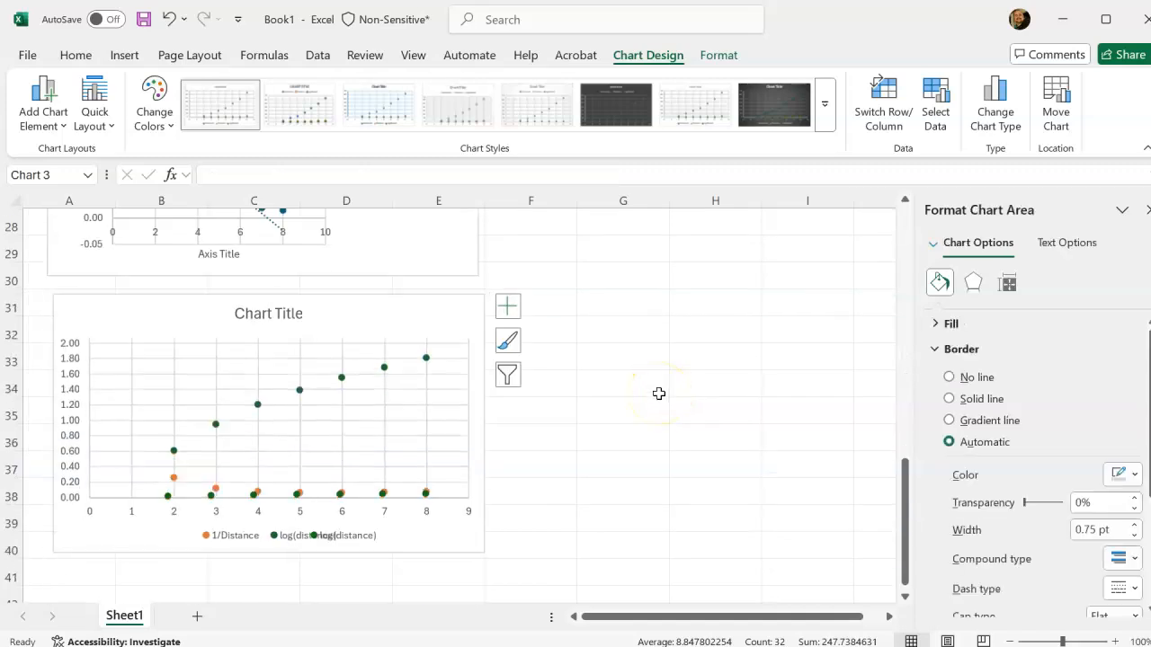
pyautogui.click(300, 496)
pyautogui.scroll(6, 590, 437)
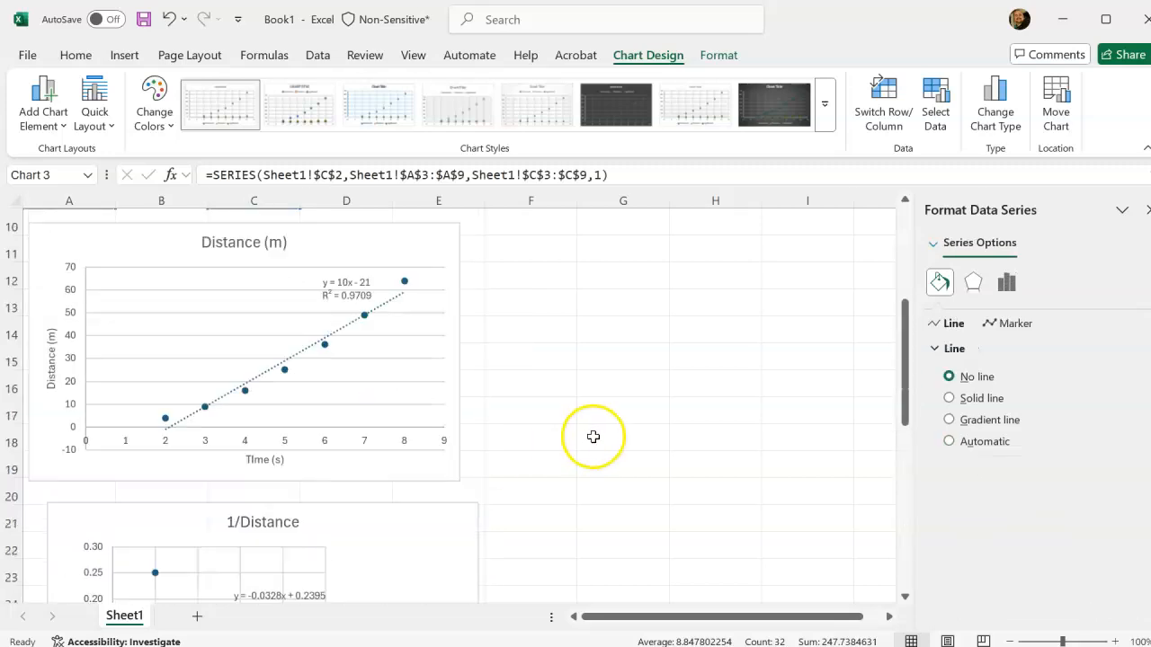
pyautogui.scroll(3, 436, 411)
pyautogui.scroll(-9, 555, 449)
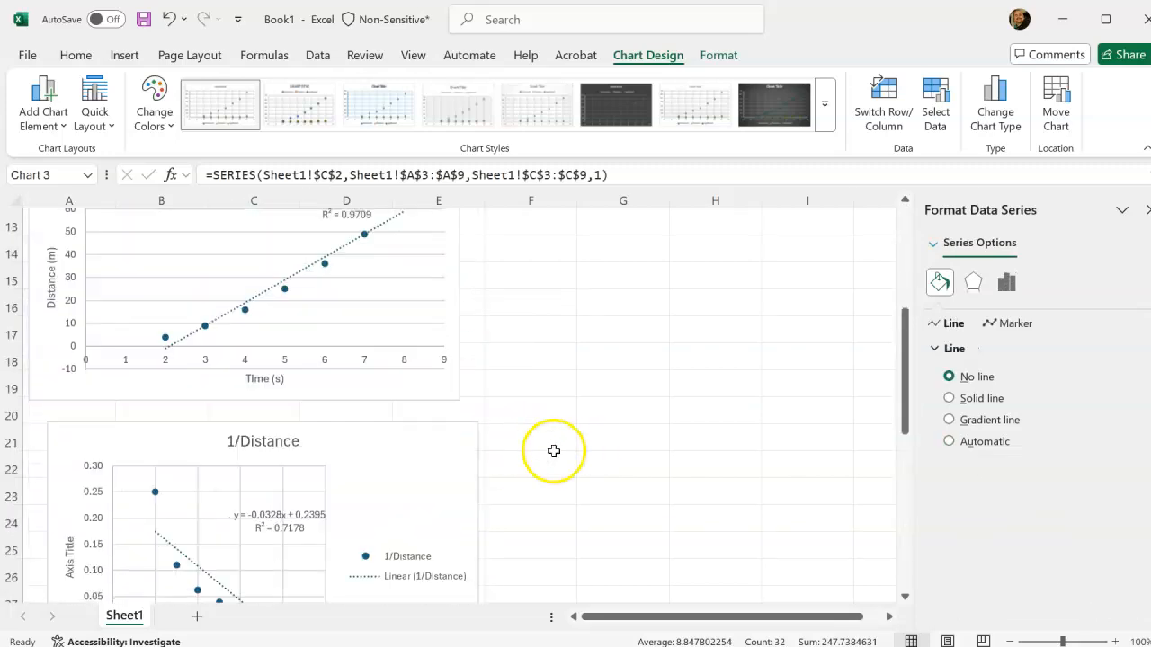
pyautogui.press('Delete')
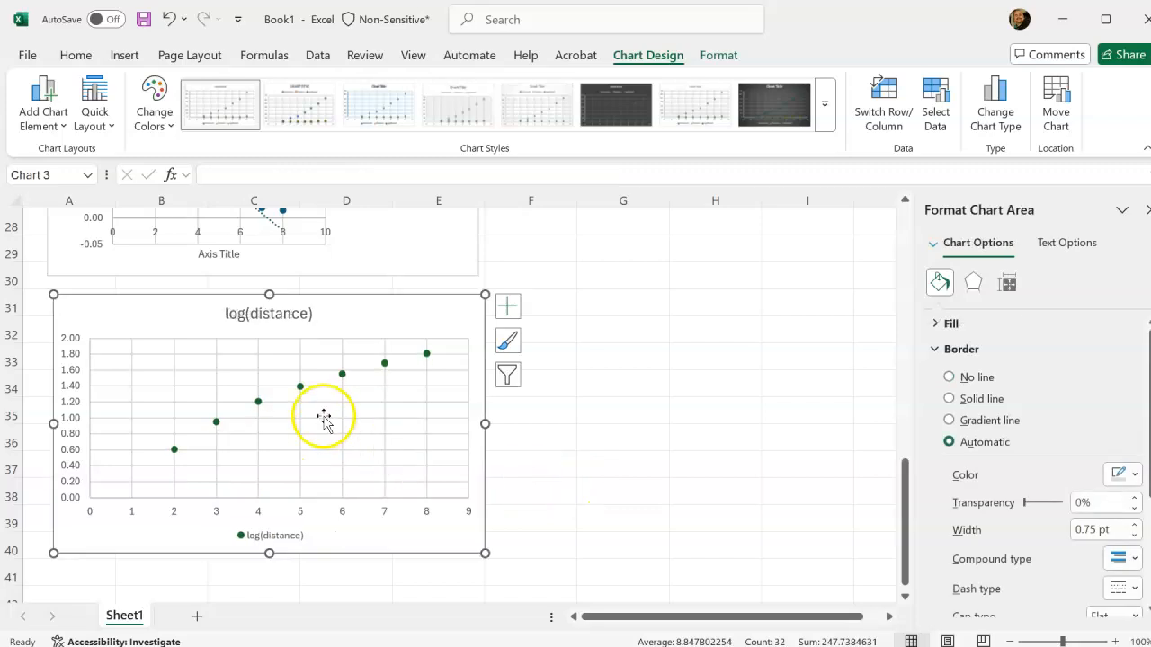
# Add axis titles and a linear trendline to the log(distance) chart and open the trendline's formatting options.
pyautogui.click(509, 307)
pyautogui.click(545, 353)
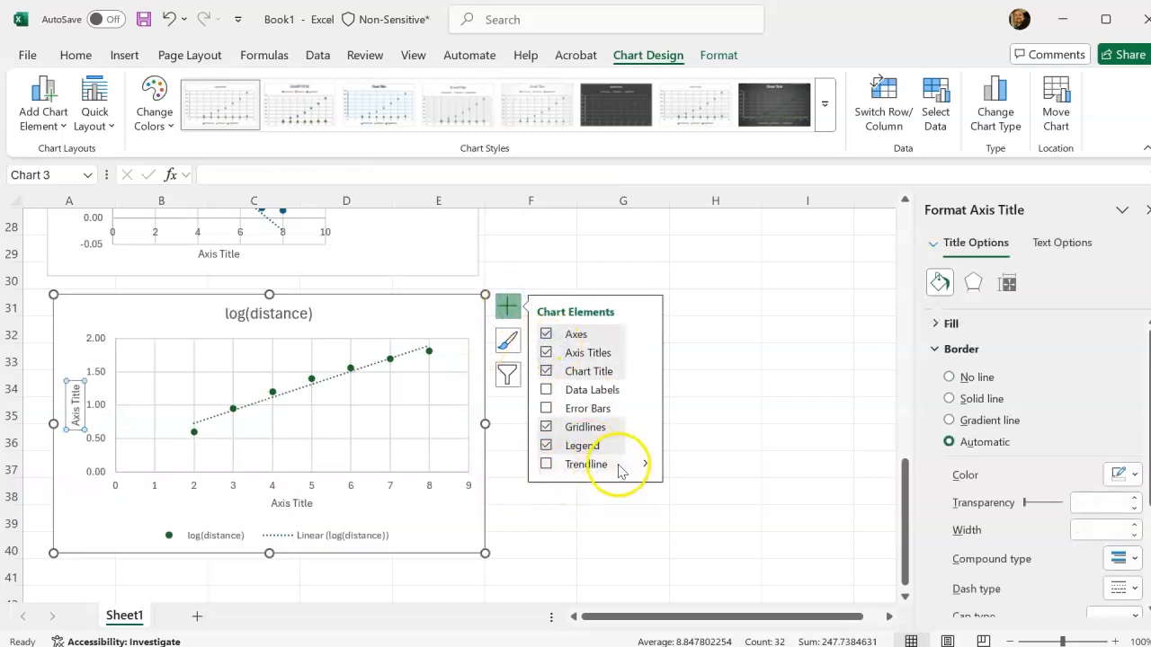
pyautogui.click(644, 463)
pyautogui.click(716, 565)
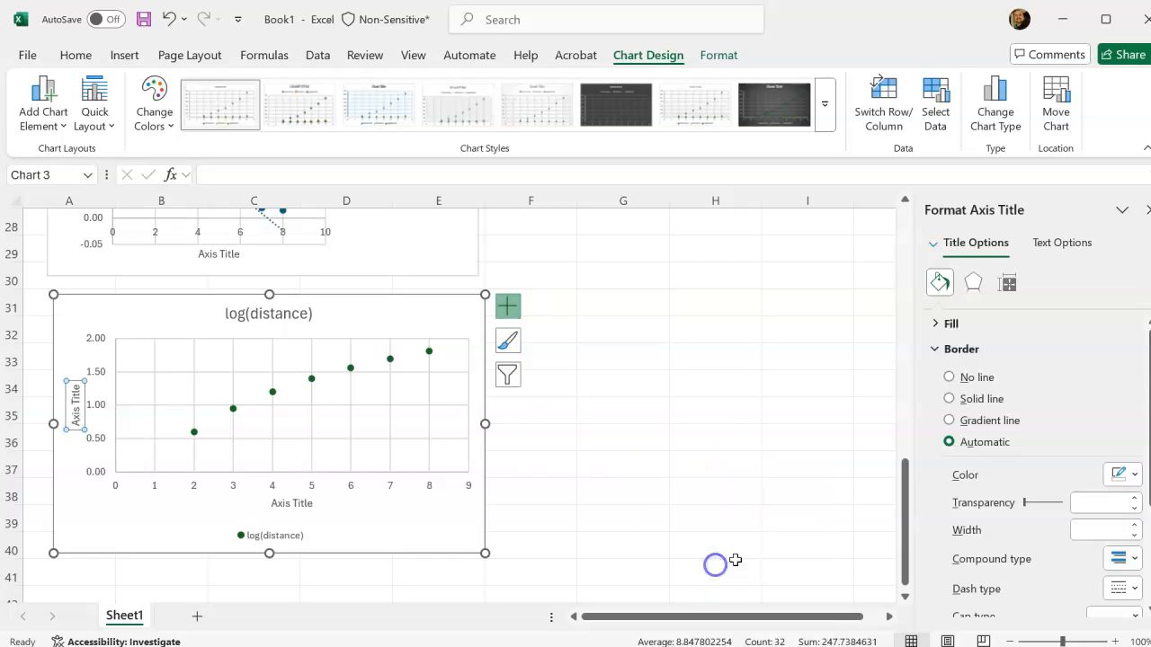
pyautogui.scroll(-3, 1092, 576)
pyautogui.scroll(2, 1103, 595)
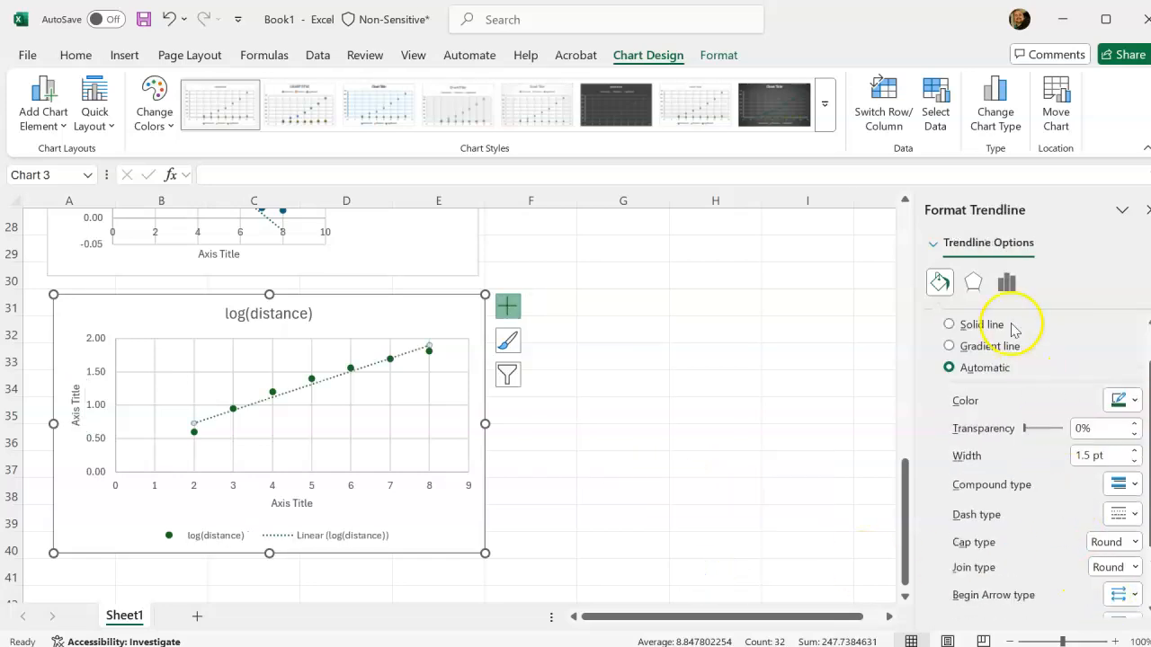
# Display the log(distance) trendline's equation and R-squared value, and place the label in the empty area below the trendline.
pyautogui.click(1006, 284)
pyautogui.scroll(-4, 1088, 564)
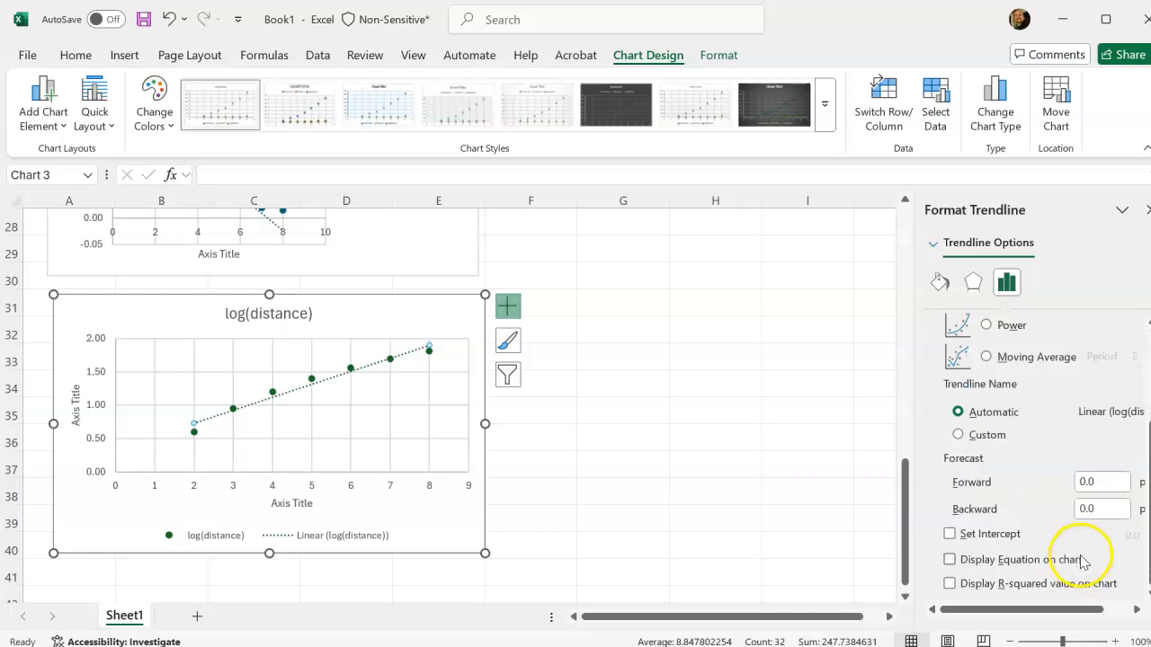
pyautogui.click(369, 361)
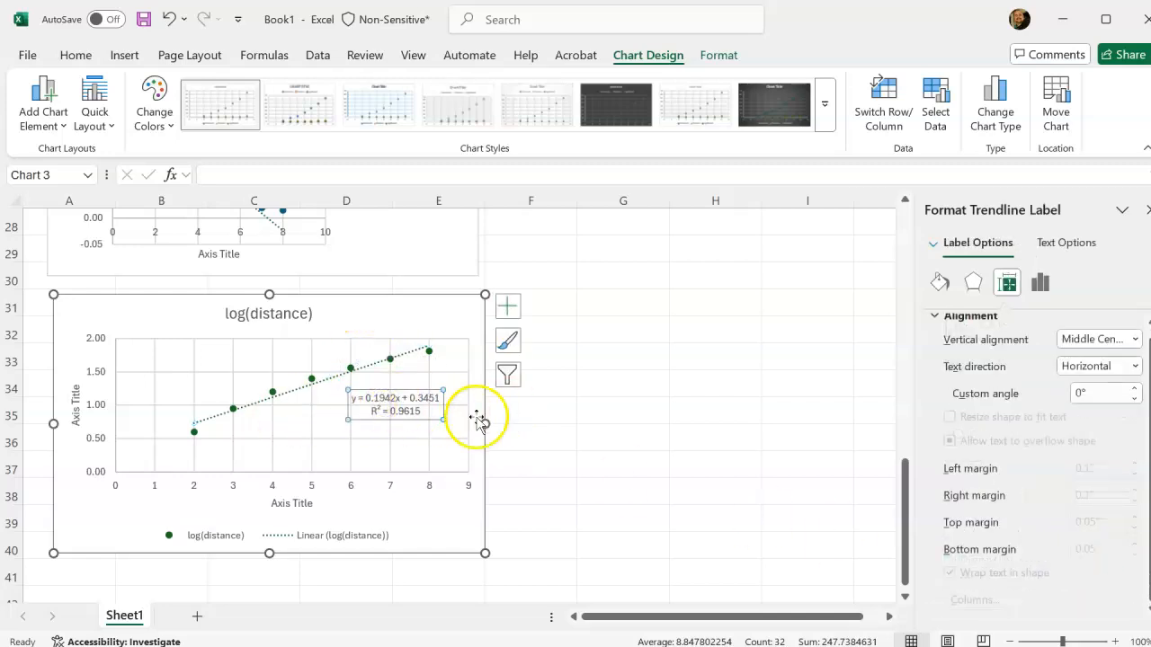
# Compare the trendline fits and R-squared values of the distance, 1/Distance and log(distance) charts.
pyautogui.scroll(5, 477, 423)
pyautogui.scroll(2, 531, 417)
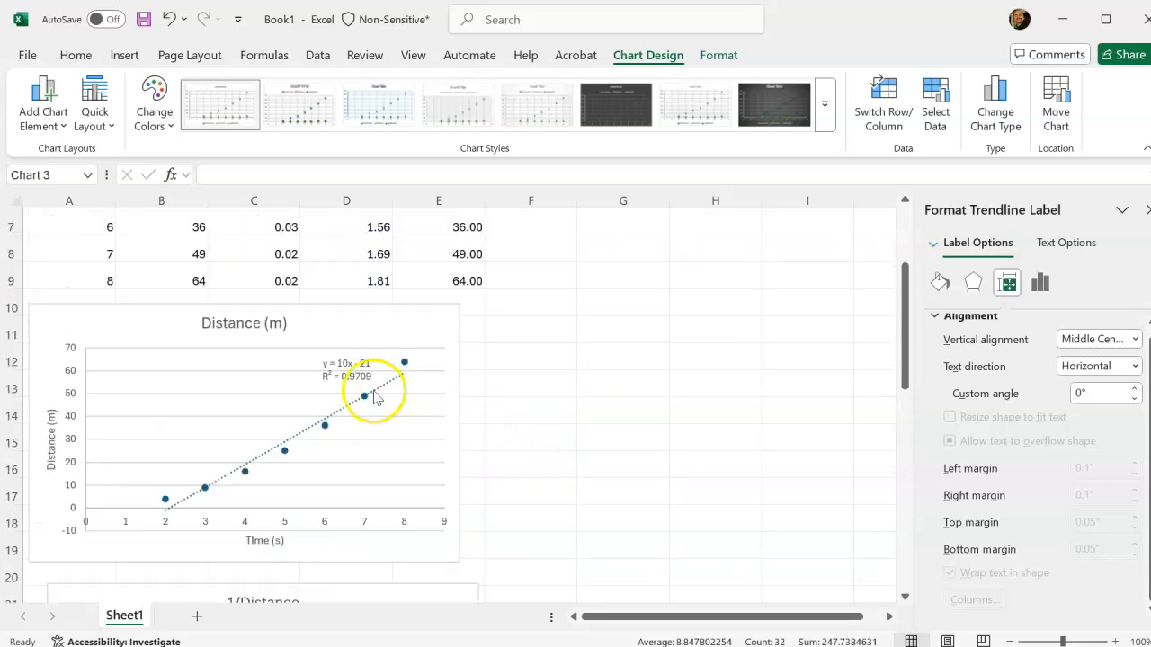
pyautogui.scroll(-5, 401, 405)
pyautogui.scroll(-2, 529, 465)
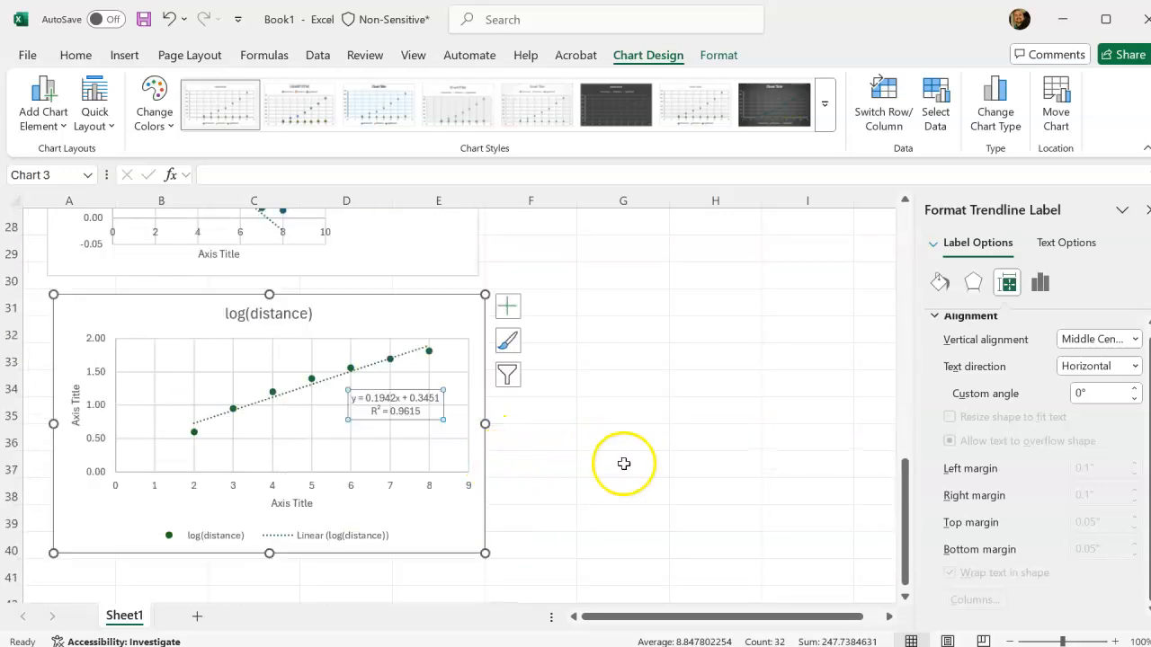
pyautogui.click(624, 465)
pyautogui.scroll(3, 581, 377)
pyautogui.scroll(6, 581, 378)
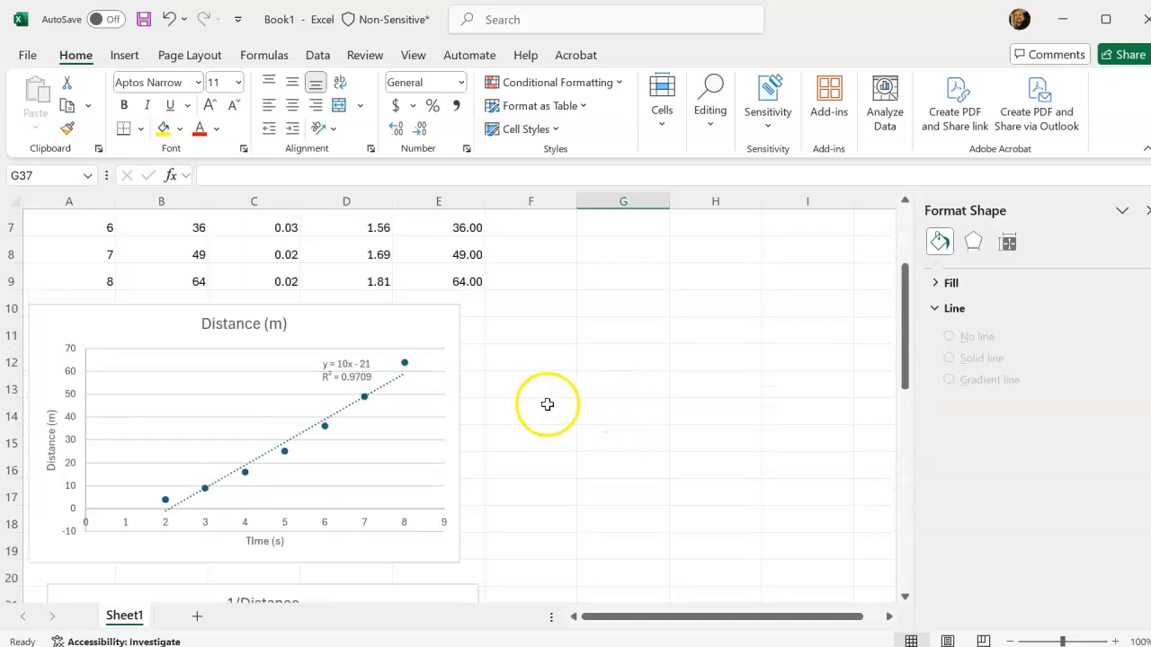
pyautogui.scroll(-7, 437, 570)
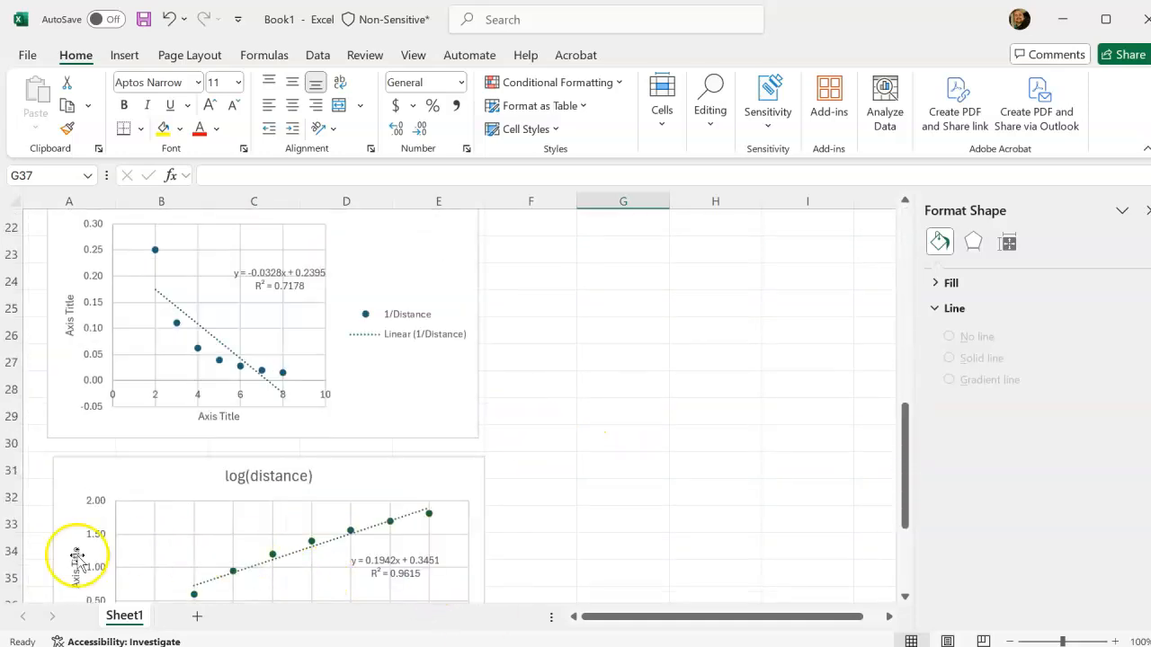
# Insert a markers-only scatter chart from the distance data in B2:B9 and the time^2 data in E2:E9.
pyautogui.scroll(4, 467, 463)
pyautogui.scroll(3, 469, 458)
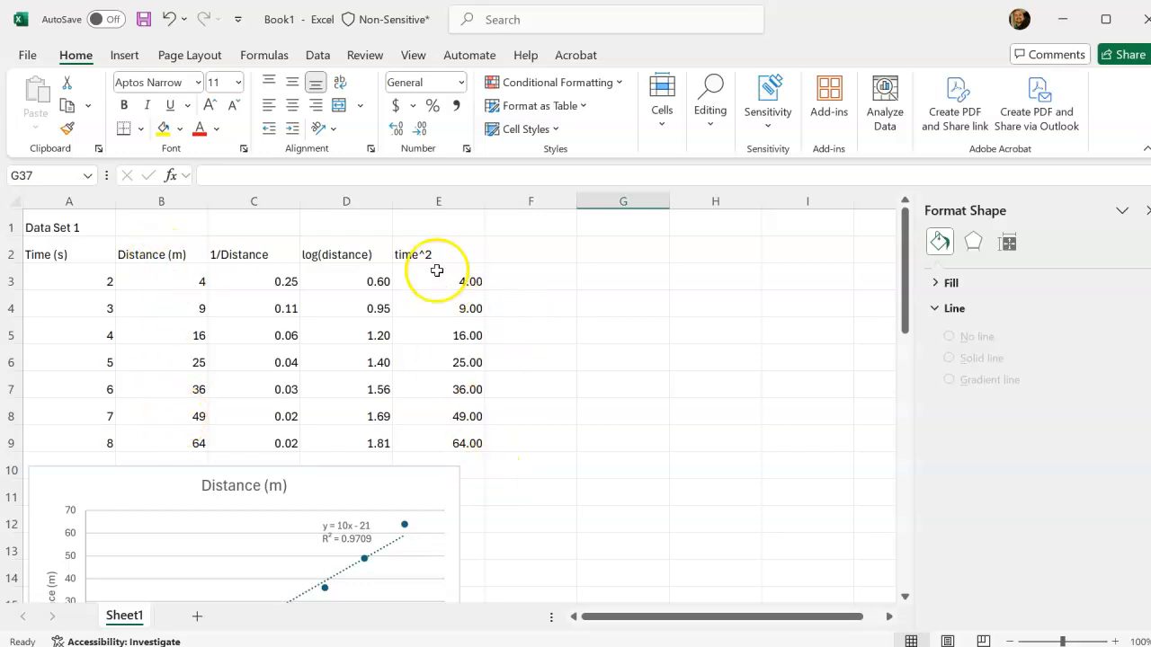
pyautogui.click(141, 256)
pyautogui.click(448, 254)
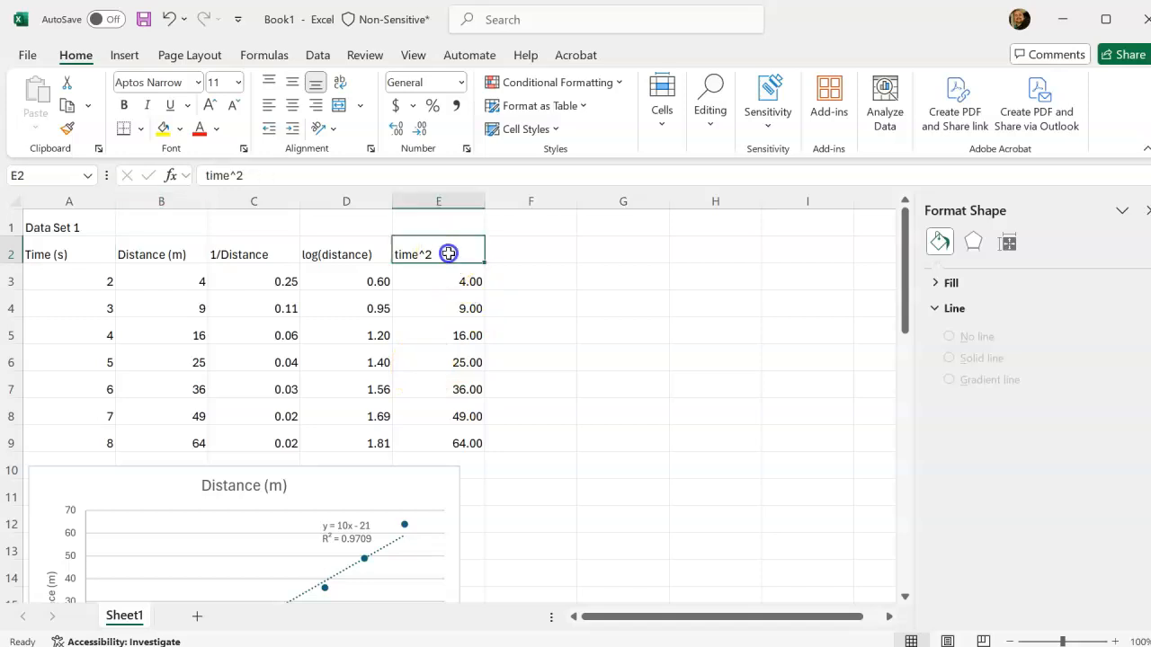
pyautogui.moveTo(460, 445); pyautogui.dragTo(459, 443)
pyautogui.keyDown('ctrl'); pyautogui.moveTo(159, 251); pyautogui.dragTo(176, 442); pyautogui.keyUp('ctrl')
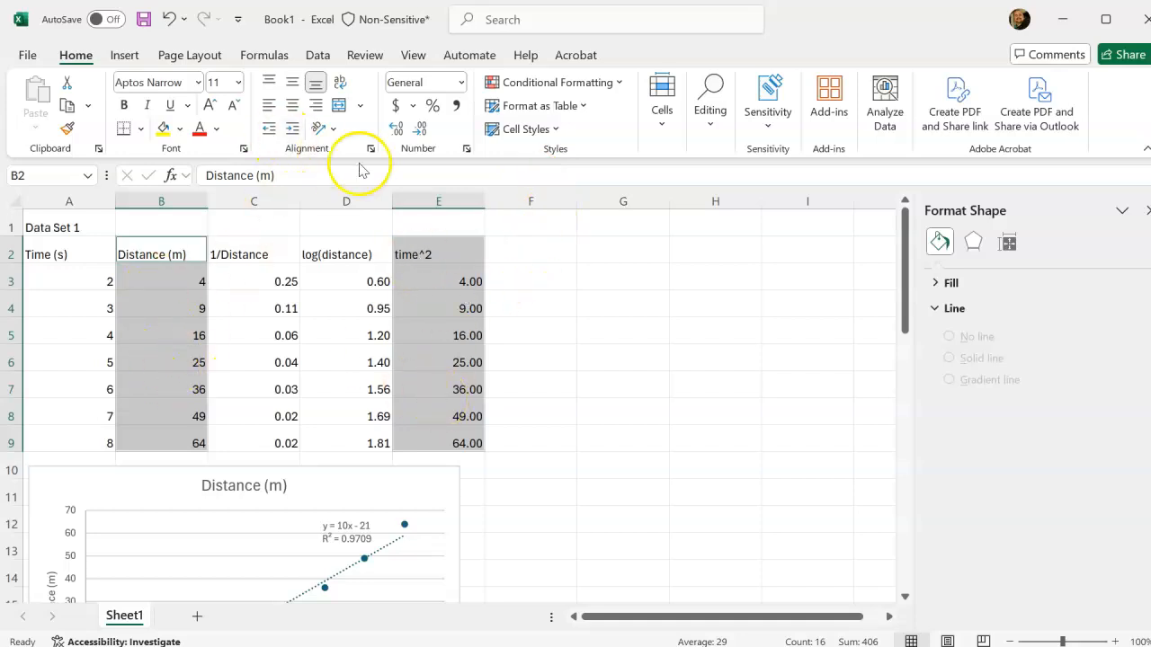
pyautogui.click(123, 54)
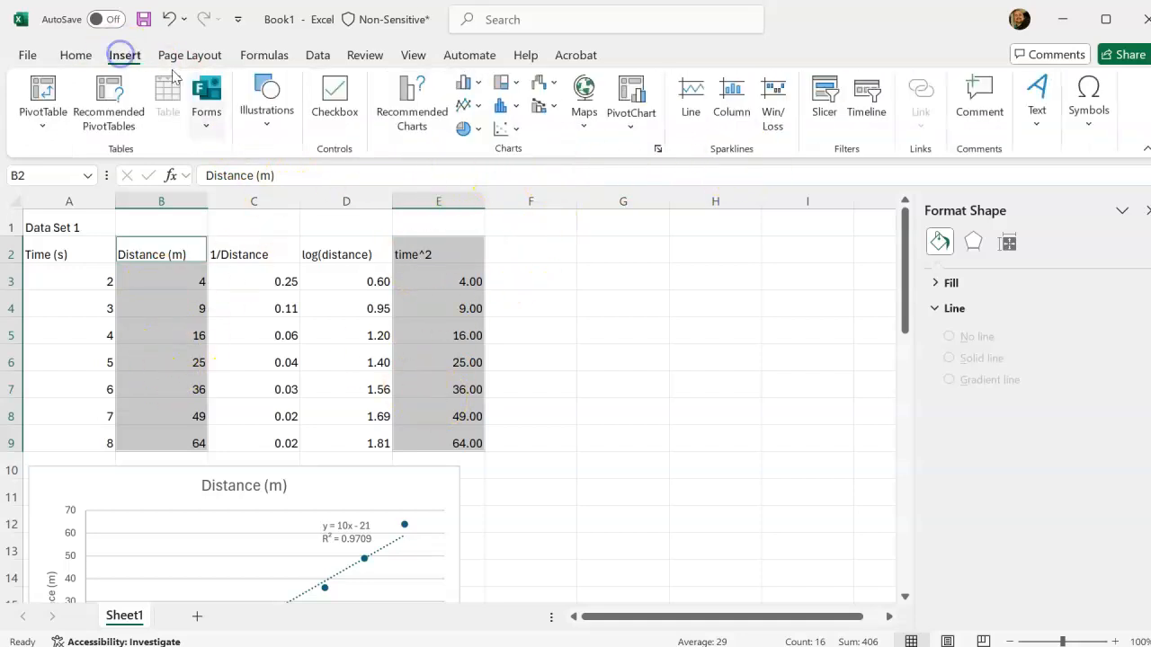
pyautogui.click(499, 132)
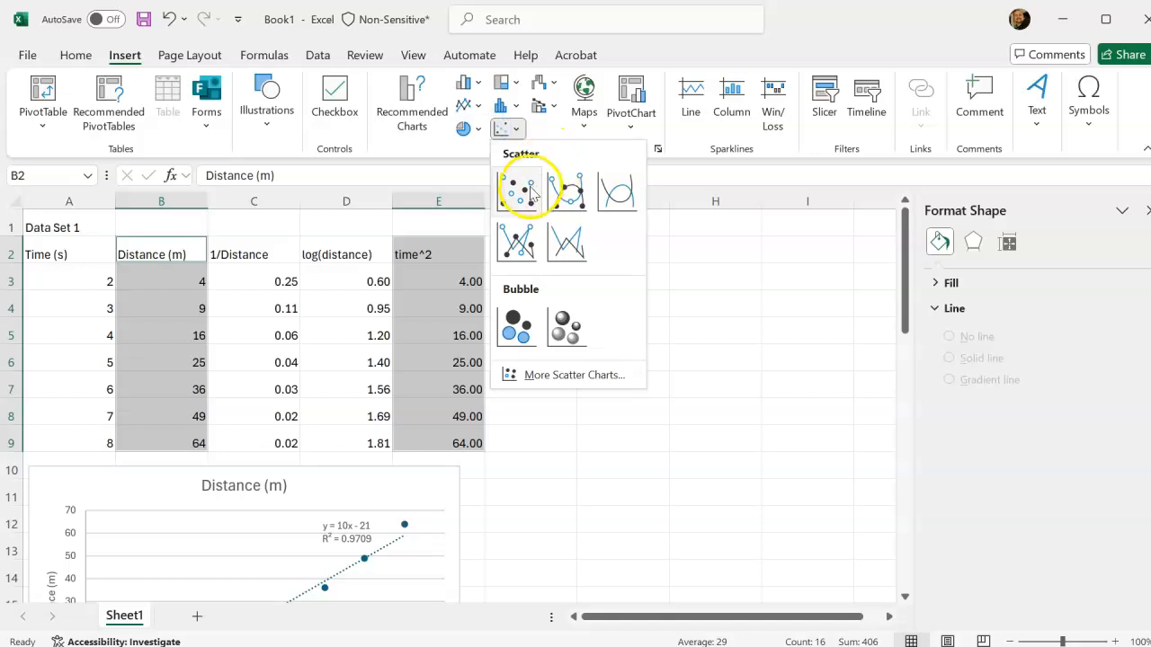
pyautogui.click(521, 190)
# Move the new time^2 scatter chart into the empty area beside the 1/Distance chart, across columns F to J.
pyautogui.moveTo(619, 386); pyautogui.dragTo(633, 642)
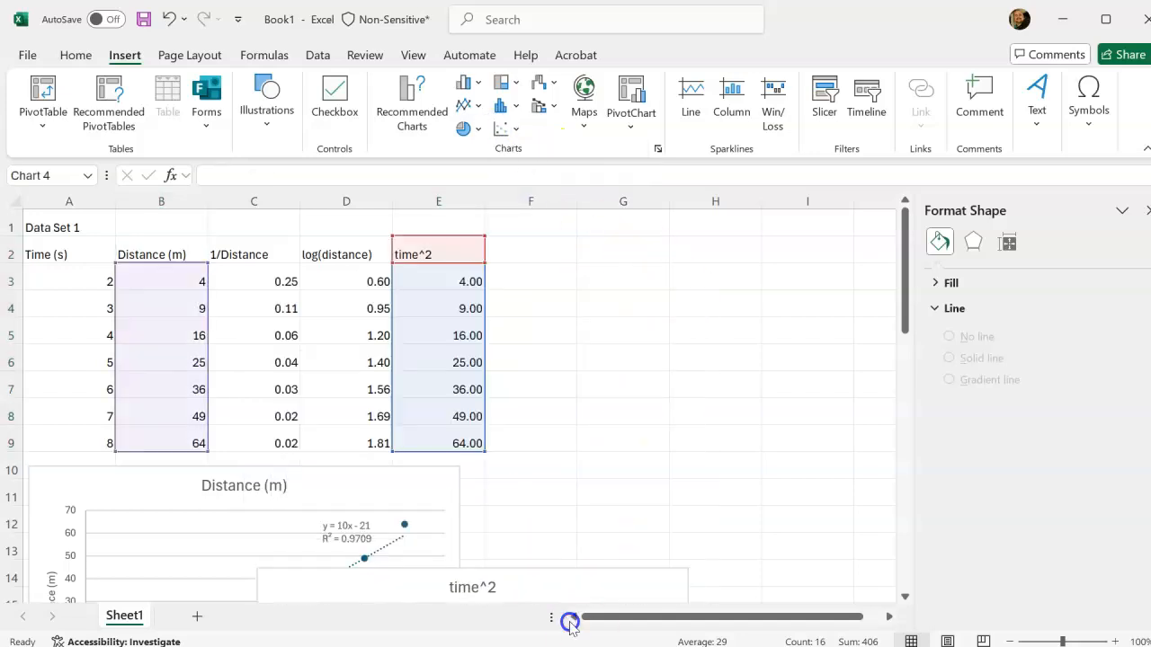
pyautogui.moveTo(570, 622); pyautogui.dragTo(570, 619)
pyautogui.scroll(-2, 653, 411)
pyautogui.moveTo(575, 370); pyautogui.dragTo(572, 619)
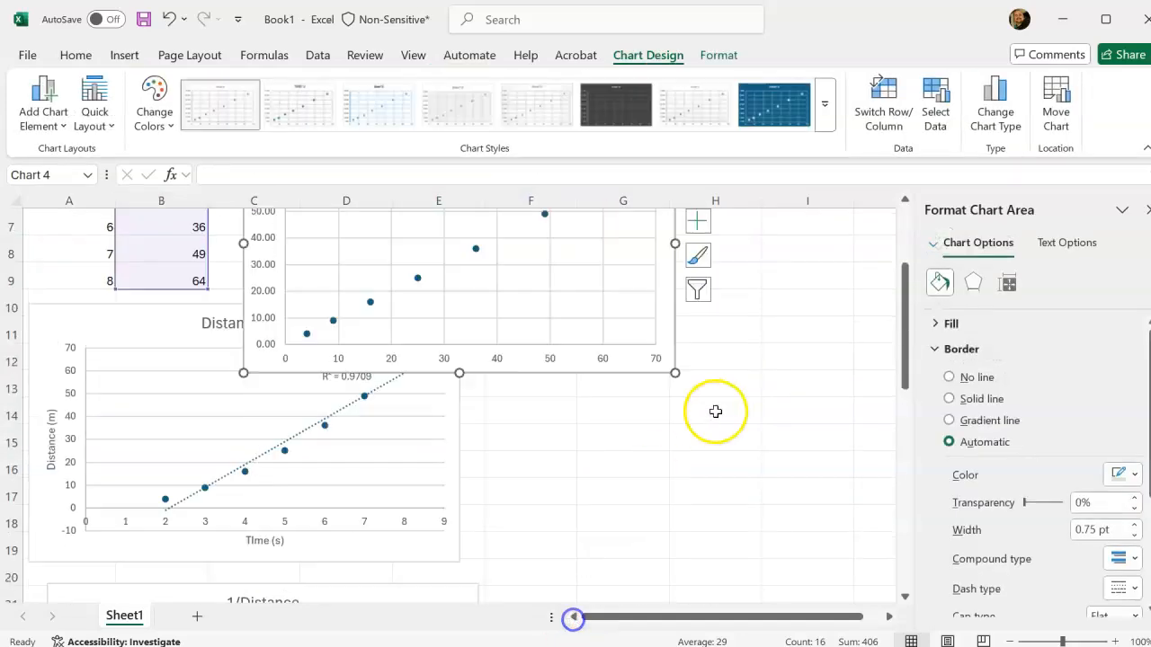
pyautogui.scroll(-2, 710, 409)
pyautogui.scroll(3, 606, 360)
pyautogui.moveTo(603, 359); pyautogui.dragTo(726, 492)
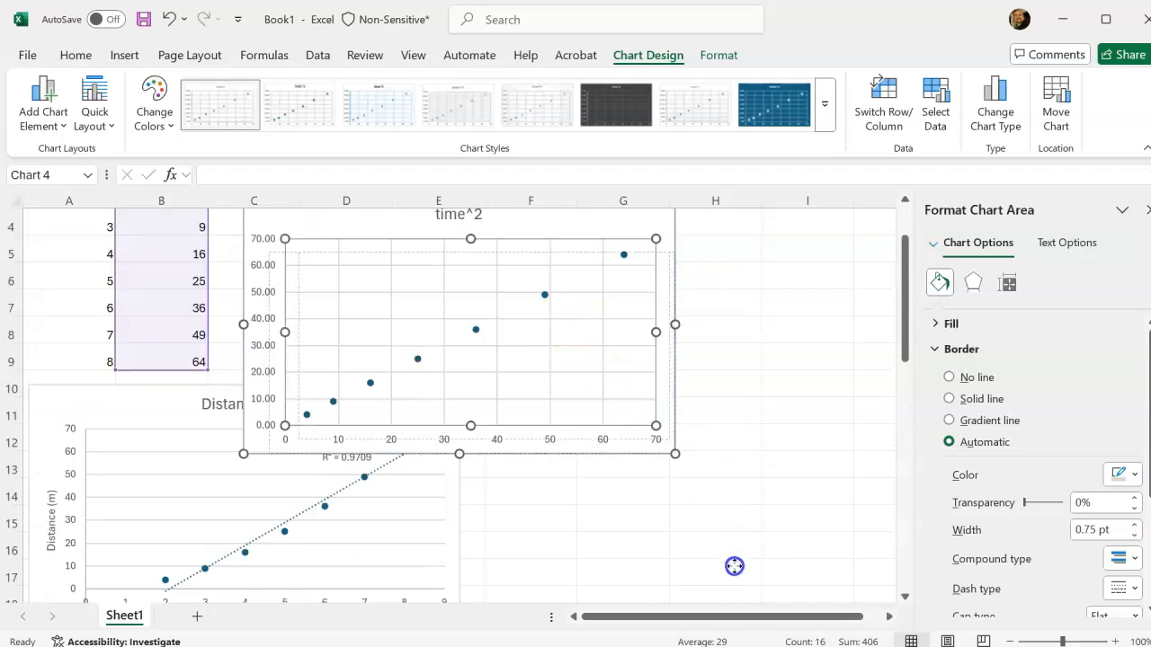
pyautogui.moveTo(735, 566); pyautogui.dragTo(545, 588)
pyautogui.scroll(1, 600, 356)
pyautogui.moveTo(555, 298); pyautogui.dragTo(490, 585)
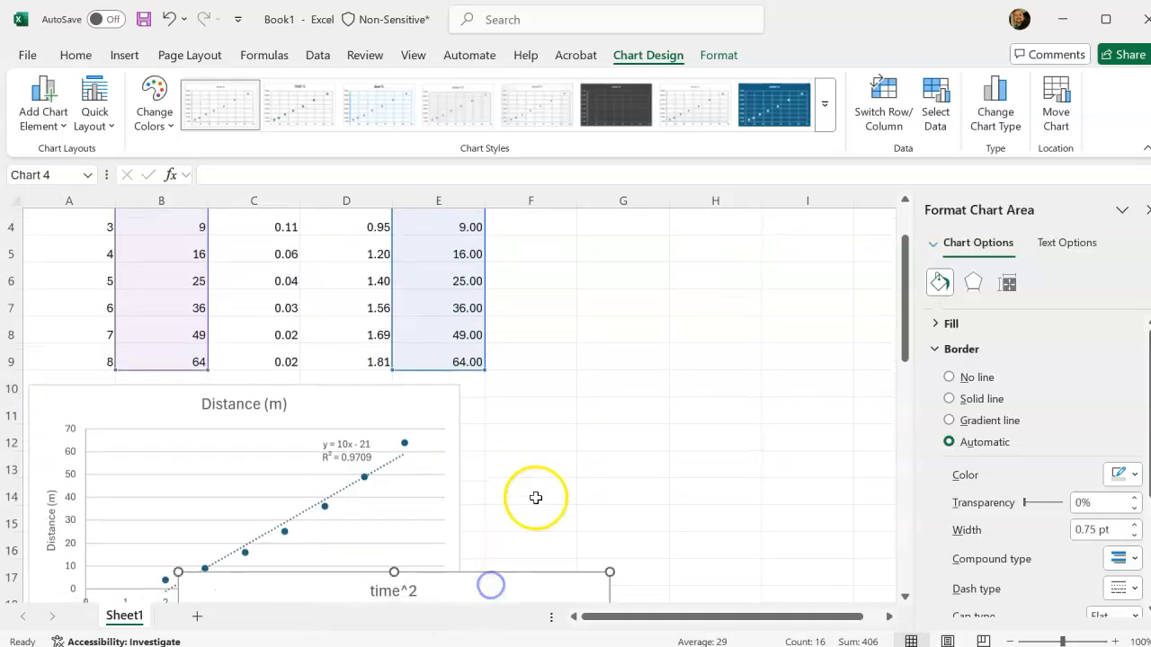
pyautogui.scroll(-2, 535, 498)
pyautogui.moveTo(534, 462); pyautogui.dragTo(506, 539)
pyautogui.scroll(-3, 560, 436)
pyautogui.moveTo(509, 316); pyautogui.dragTo(827, 330)
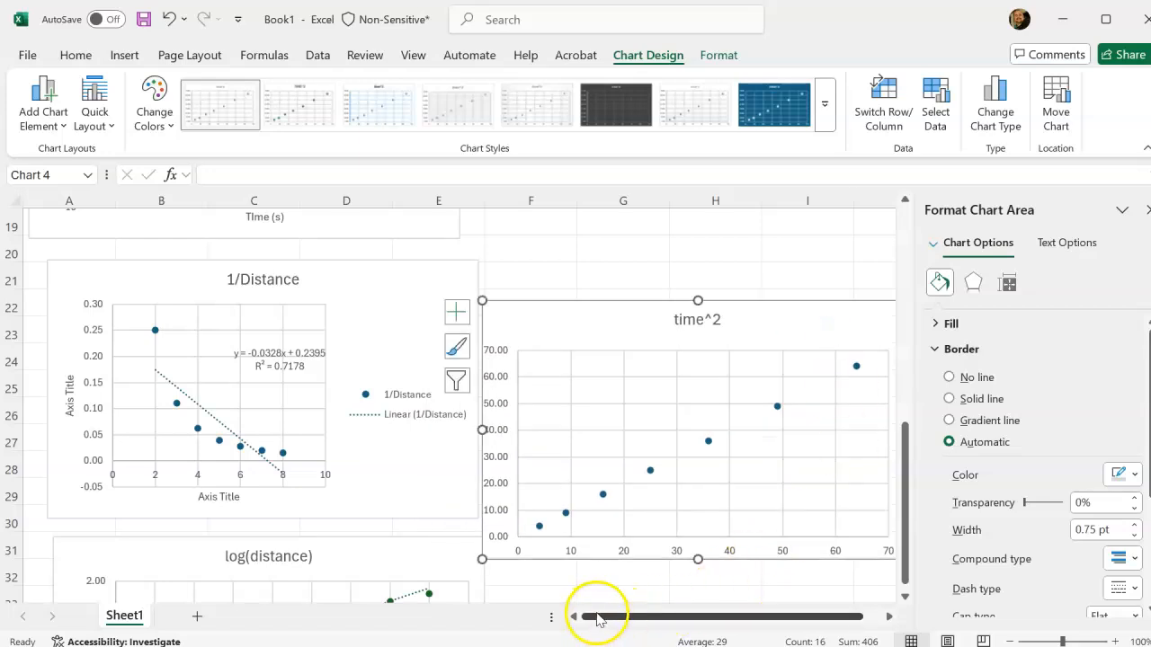
pyautogui.moveTo(591, 617); pyautogui.dragTo(606, 617)
pyautogui.moveTo(725, 329); pyautogui.dragTo(758, 329)
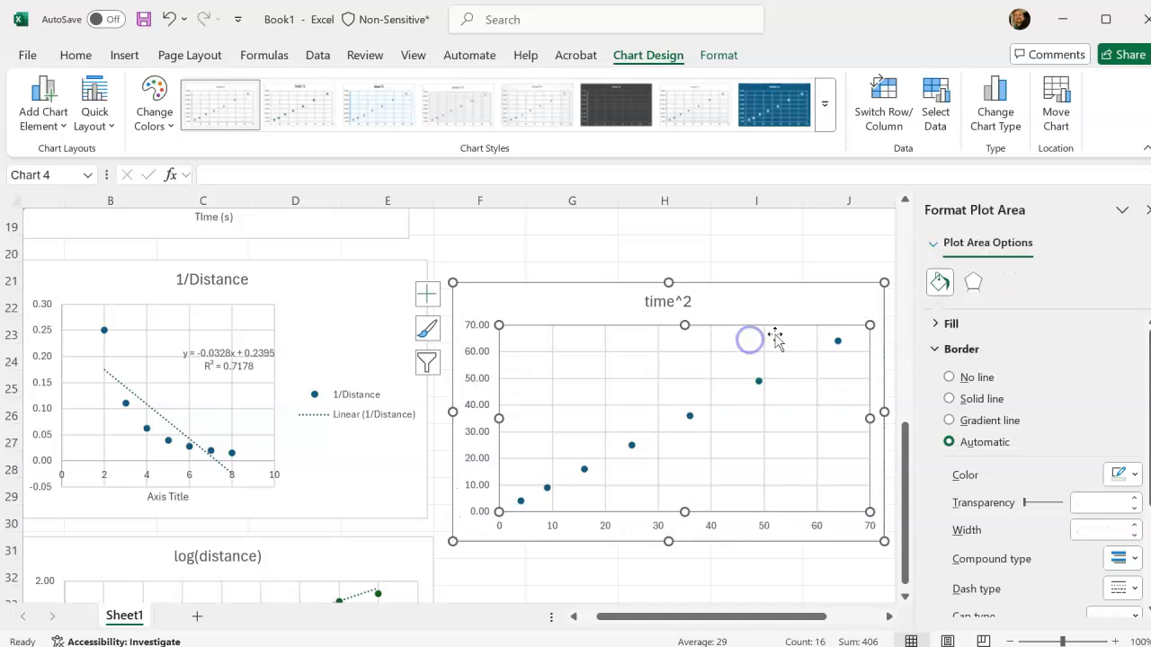
pyautogui.click(428, 294)
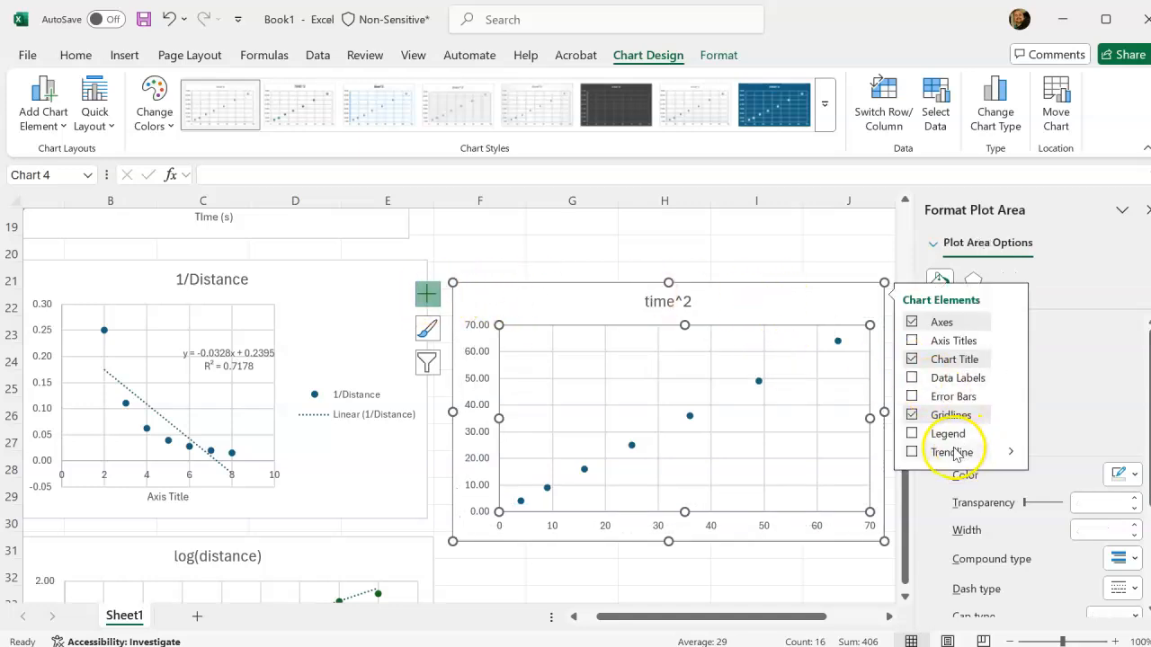
pyautogui.click(1010, 452)
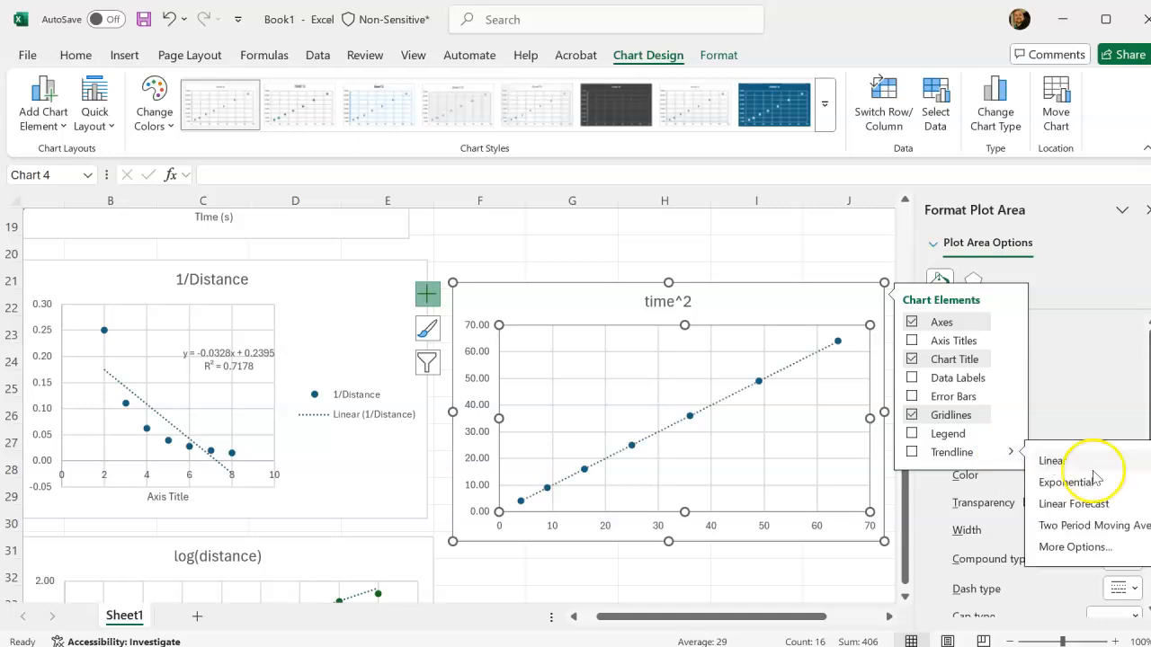
pyautogui.click(1007, 453)
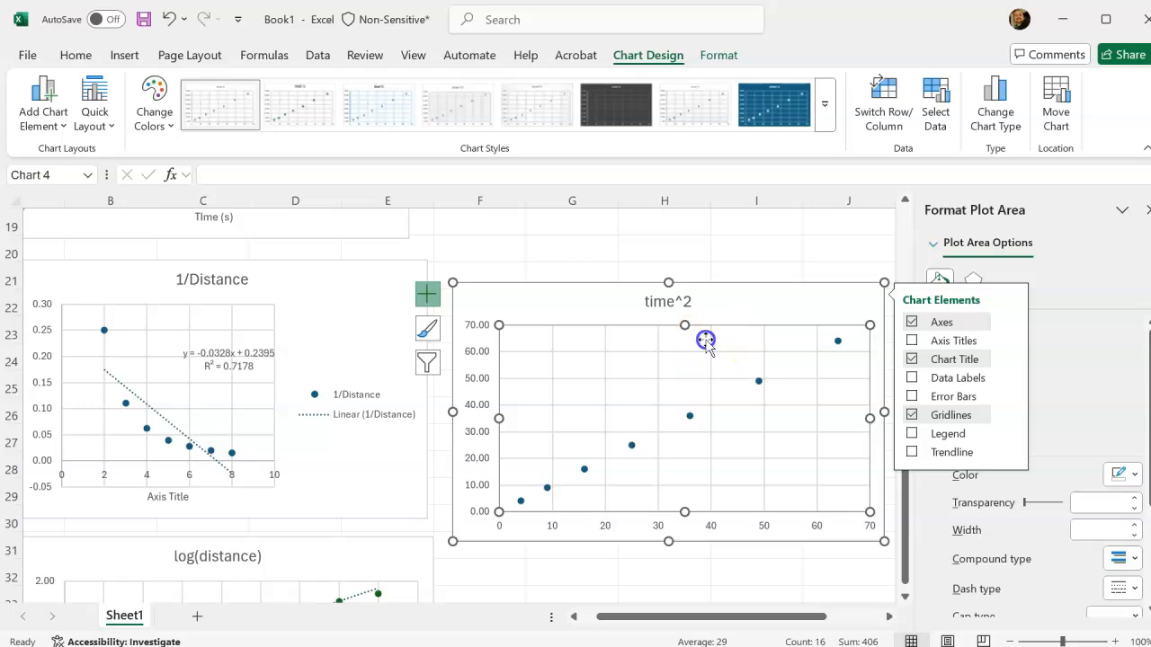
pyautogui.click(843, 302)
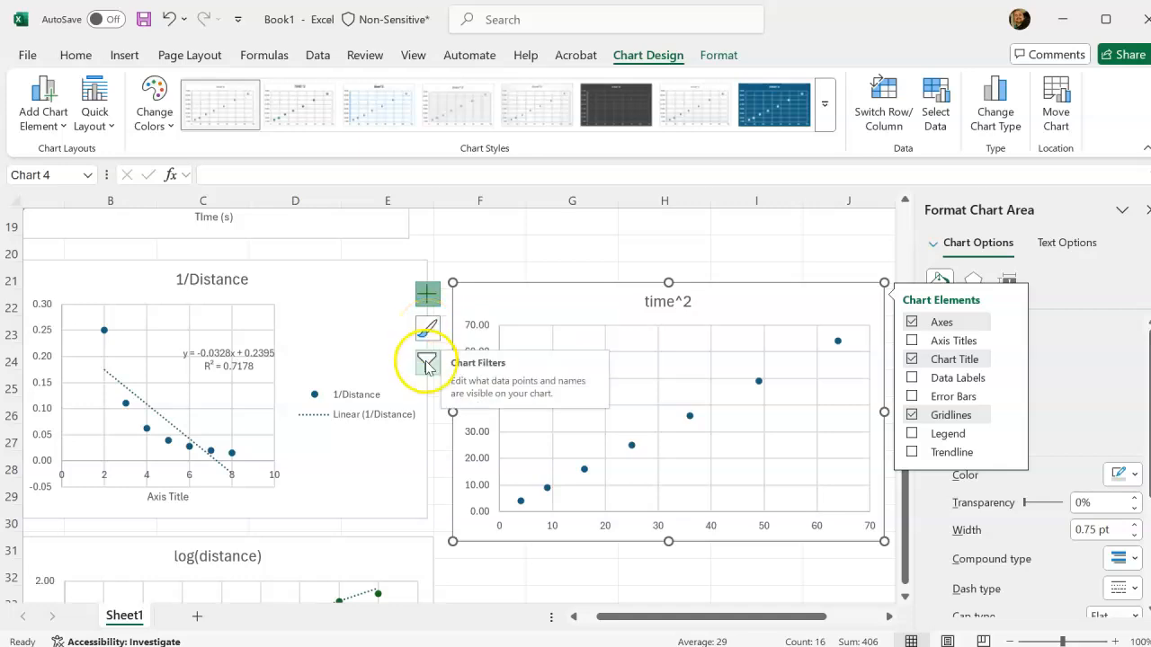
pyautogui.click(432, 296)
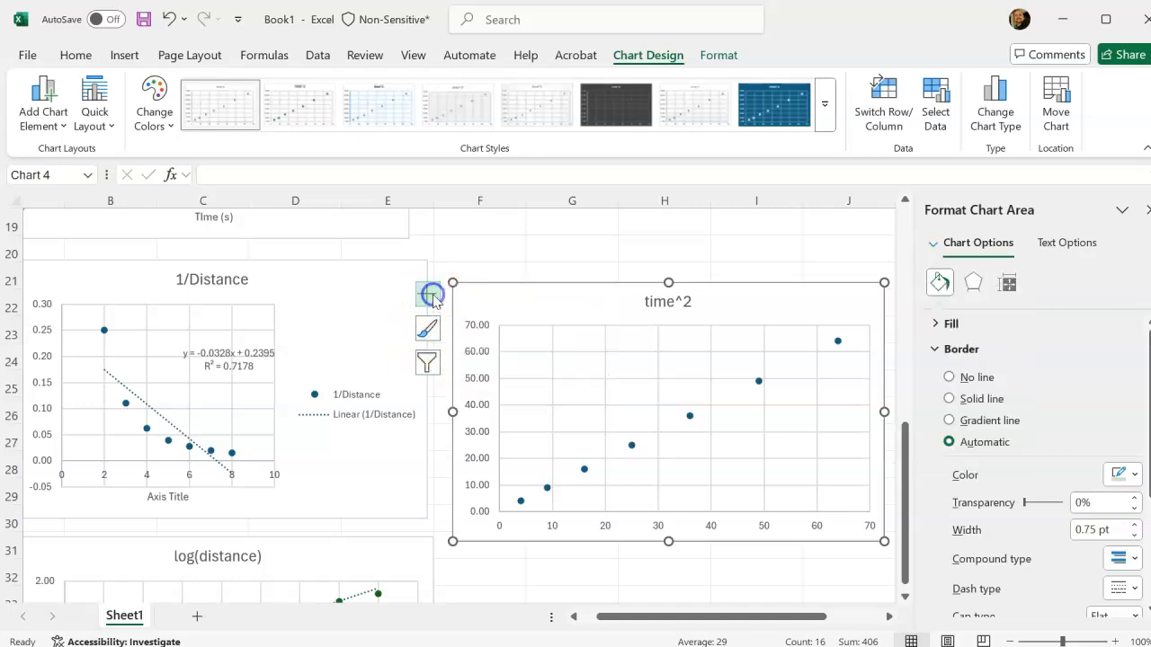
# Open the time^2 chart's data source settings and switch its rows and columns.
pyautogui.rightClick(615, 389)
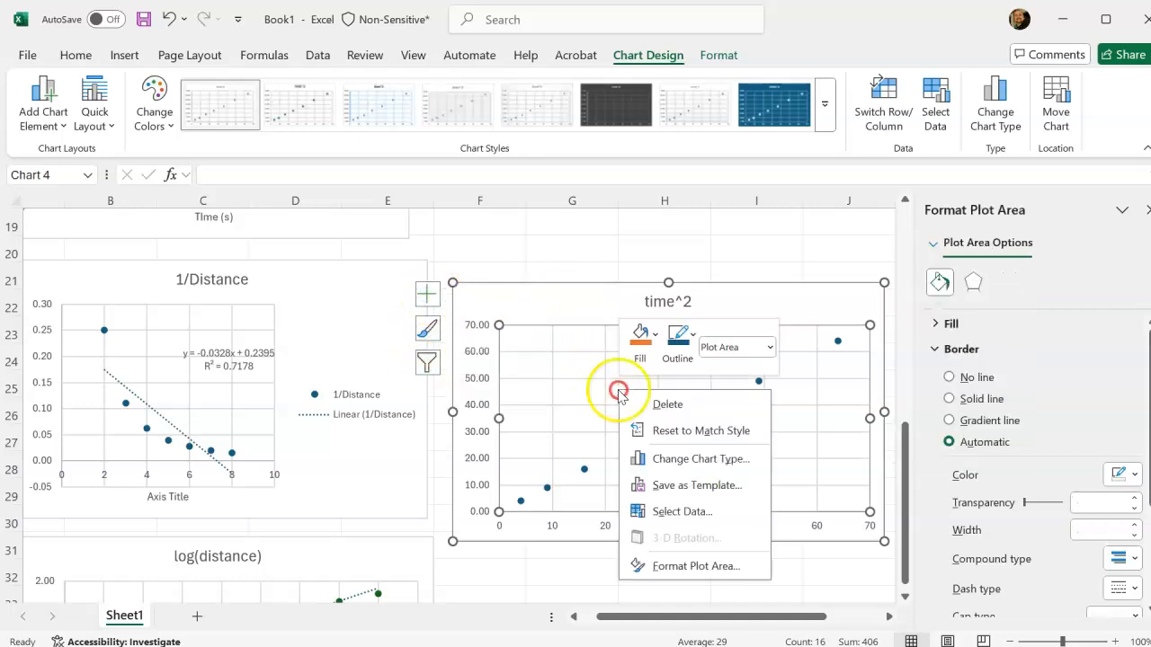
pyautogui.click(710, 510)
pyautogui.moveTo(231, 58); pyautogui.dragTo(558, 283)
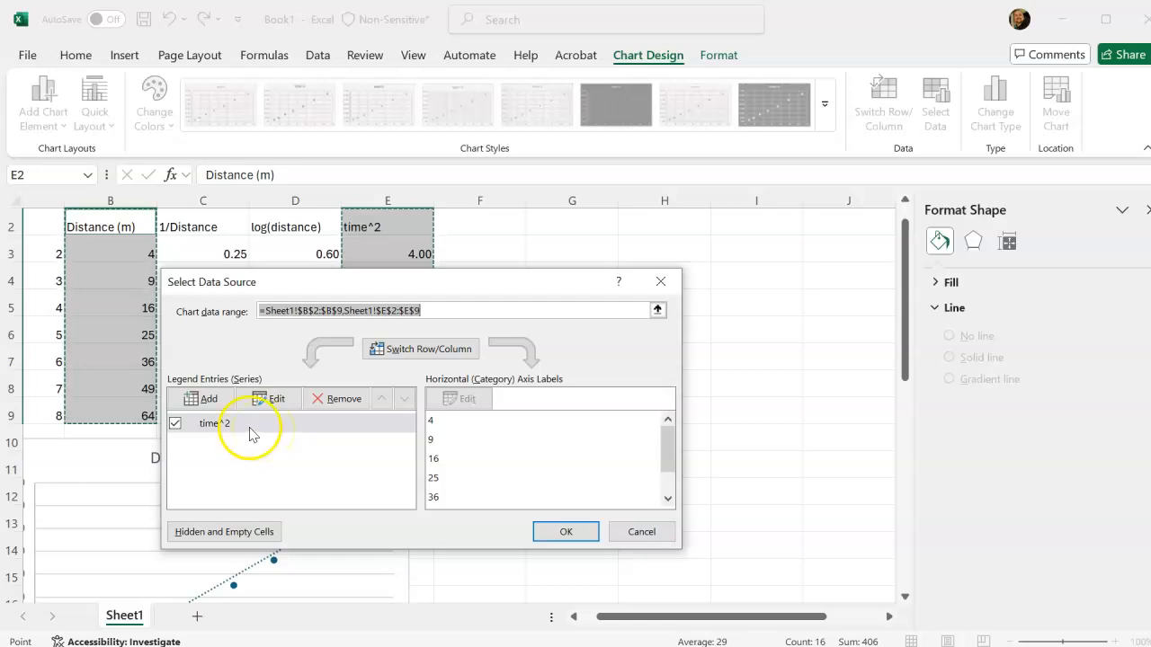
pyautogui.click(430, 350)
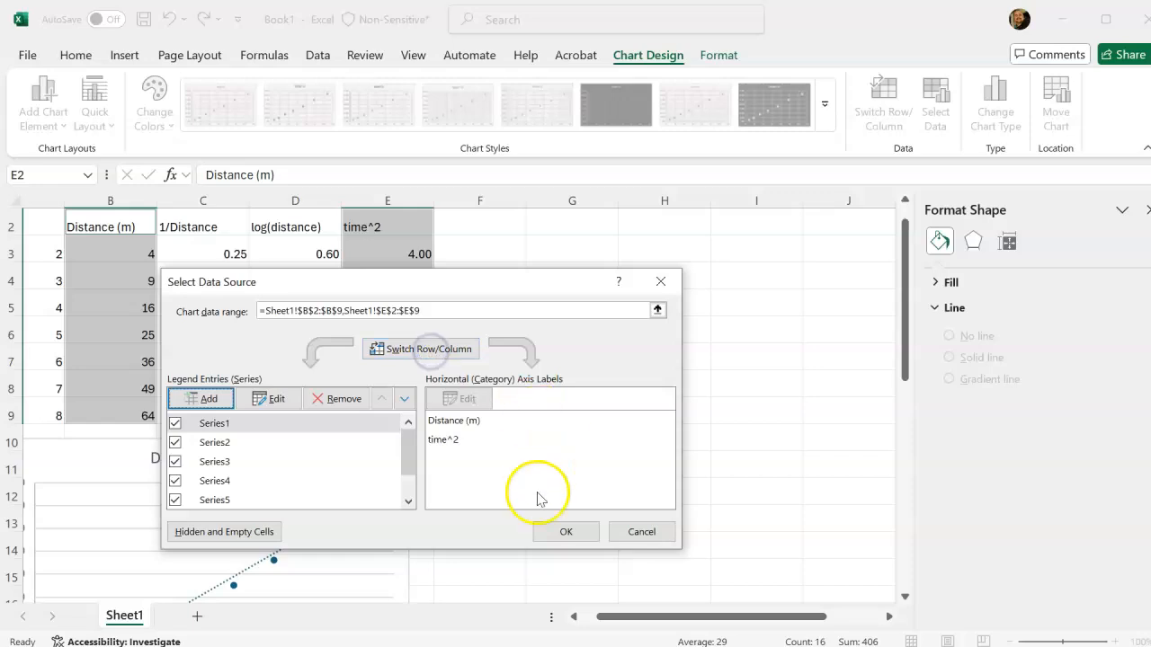
pyautogui.moveTo(528, 288); pyautogui.dragTo(755, 321)
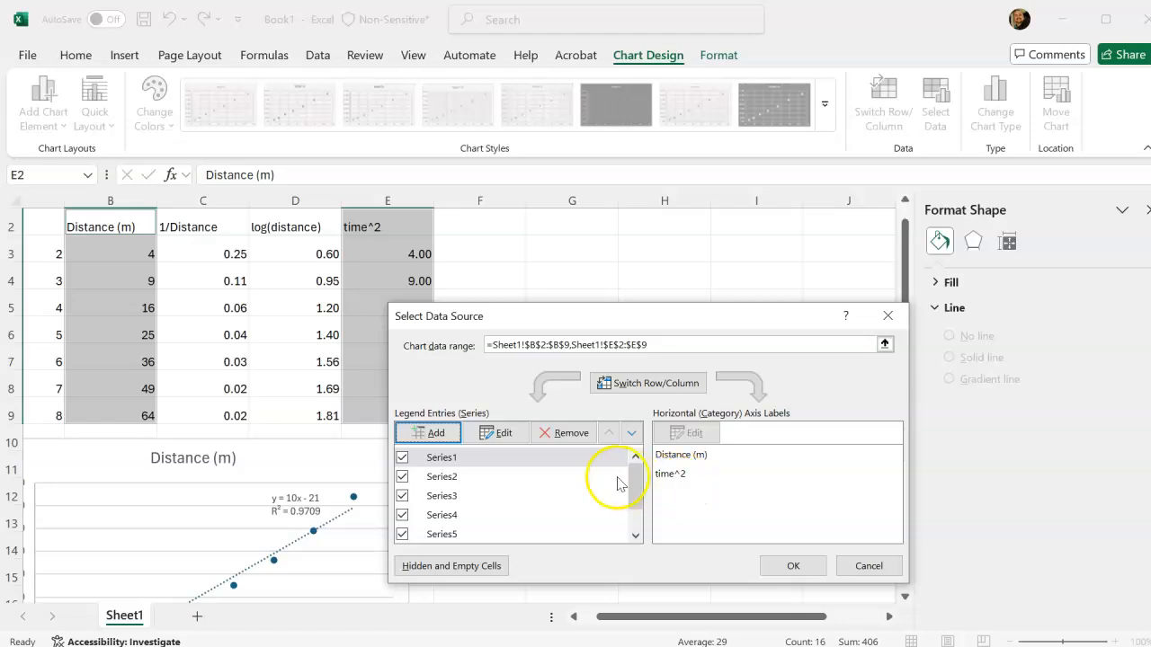
# Edit the first series of the time^2 chart and take its name from the Distance (m) header in B2.
pyautogui.click(495, 432)
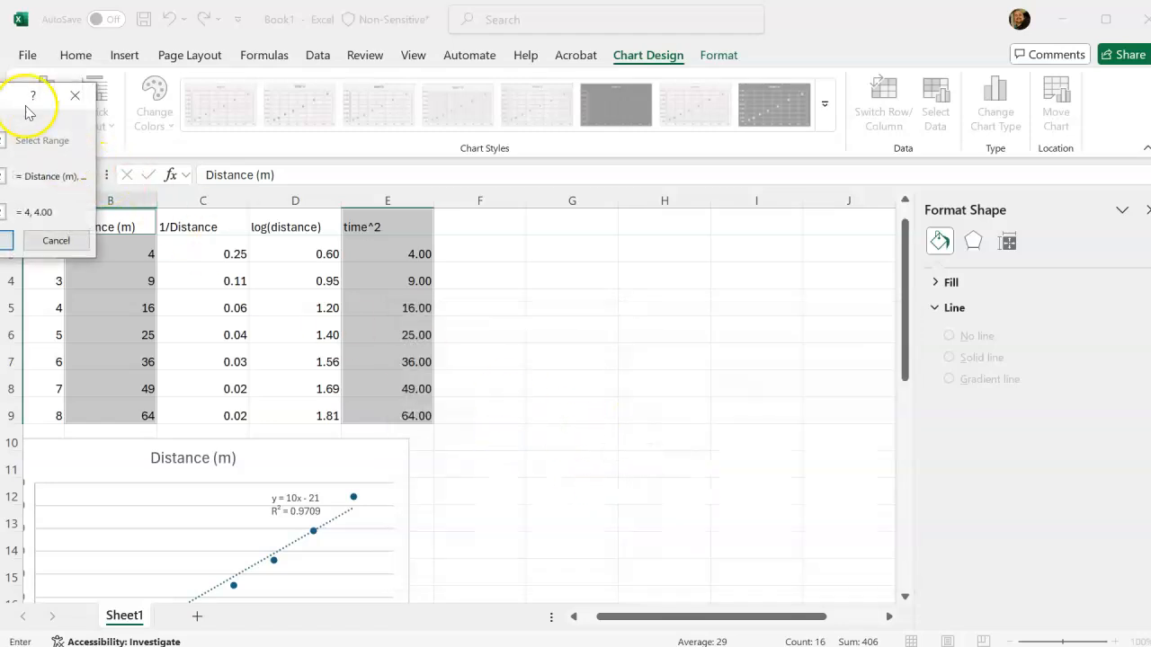
pyautogui.moveTo(25, 95); pyautogui.dragTo(752, 324)
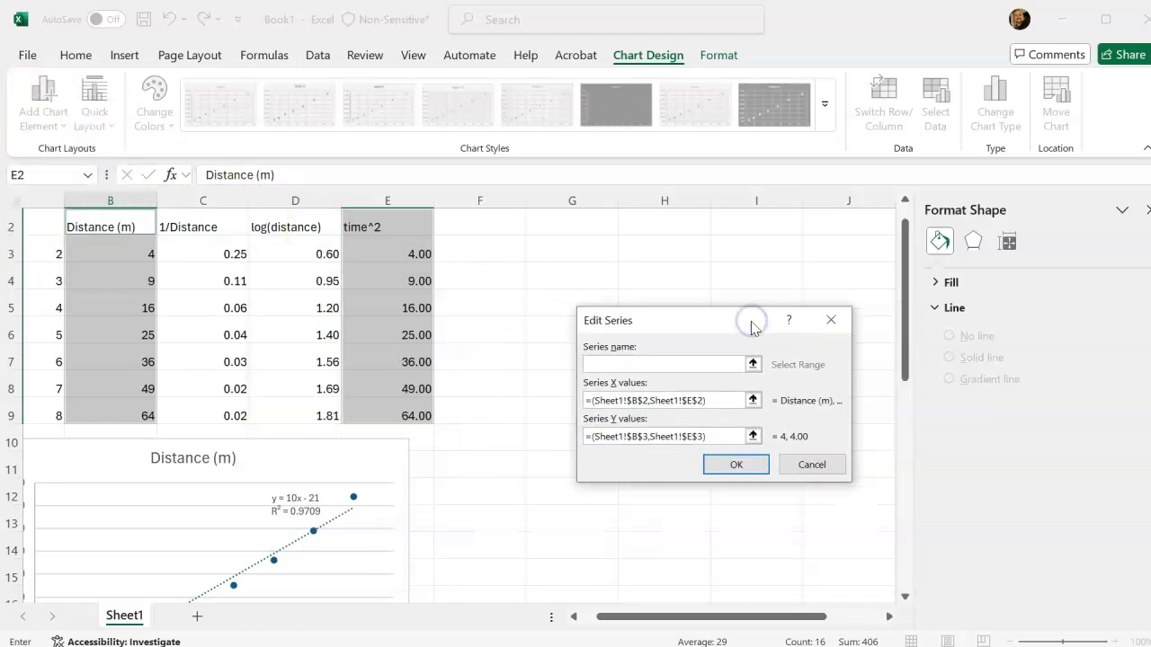
pyautogui.click(752, 364)
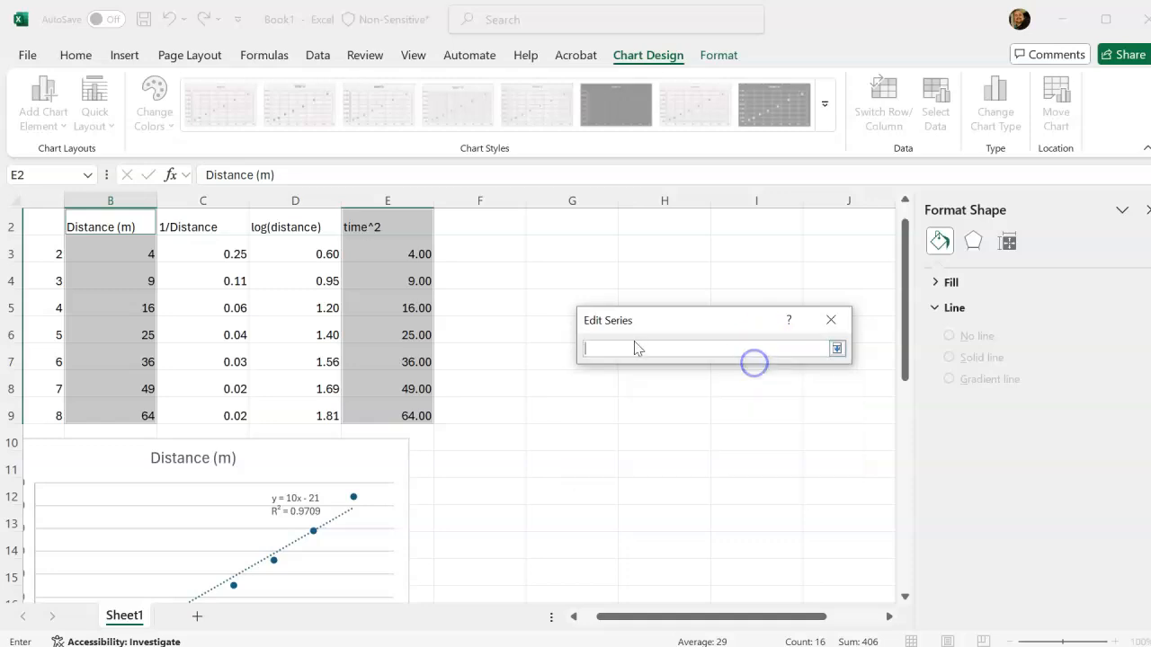
pyautogui.click(131, 227)
pyautogui.press('Return')
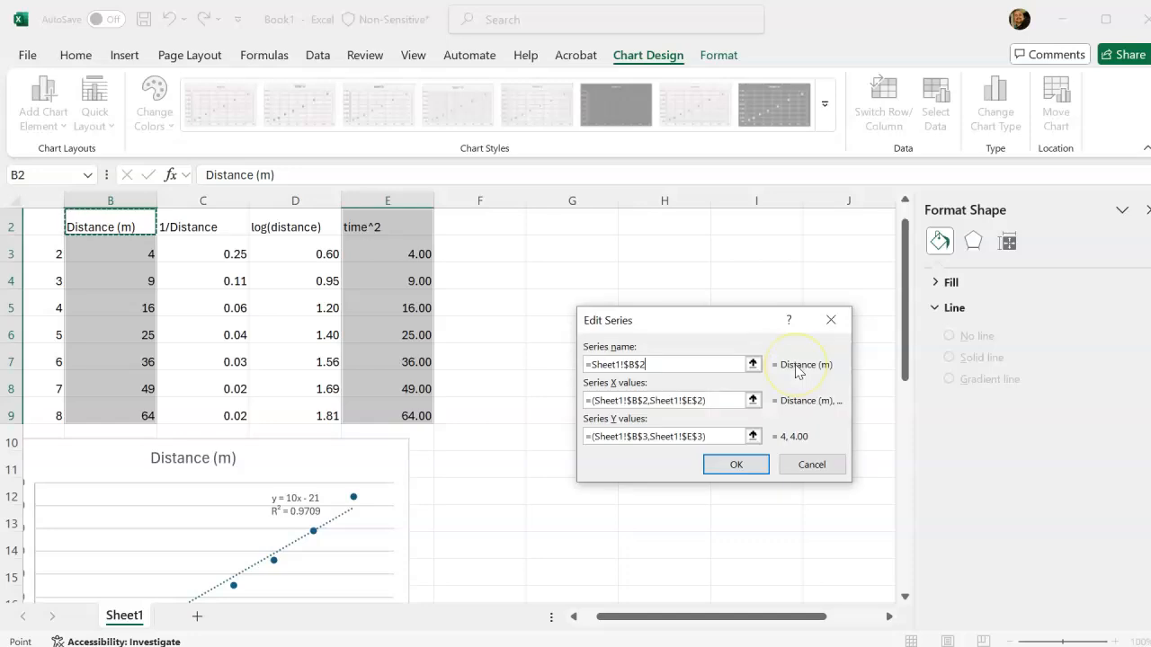
# Set the first series' X values to E2:E9 and its Y values to B3:B9, and apply the series changes.
pyautogui.click(754, 399)
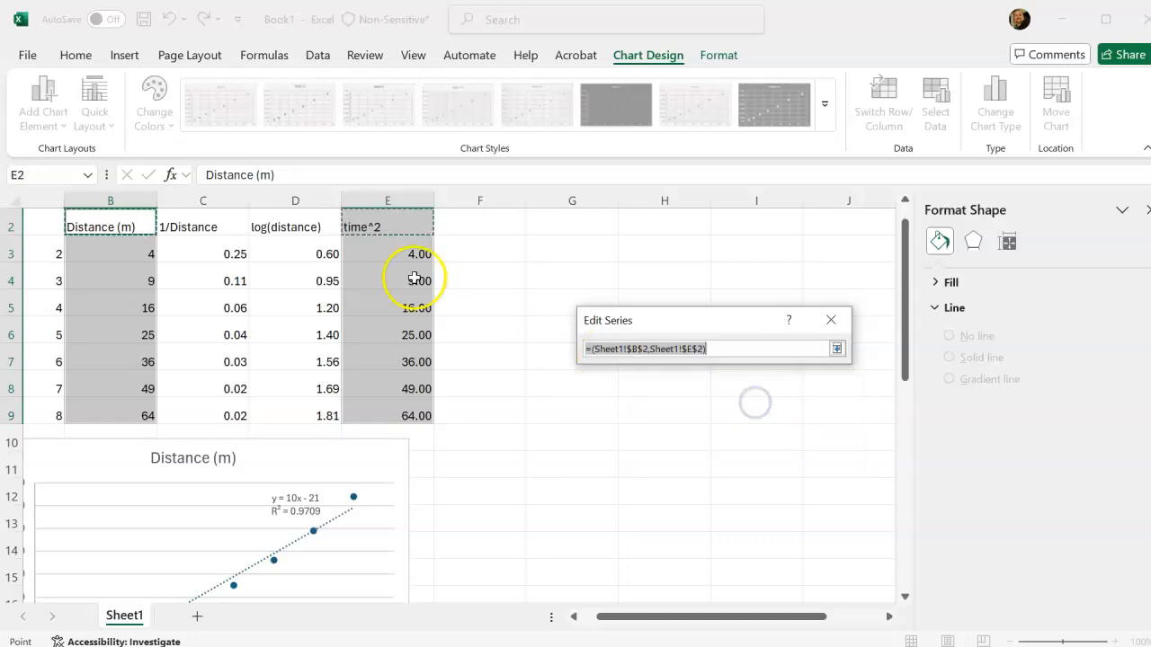
pyautogui.click(370, 225)
pyautogui.keyDown('shift'); pyautogui.click(410, 415); pyautogui.keyUp('shift')
pyautogui.press('Return')
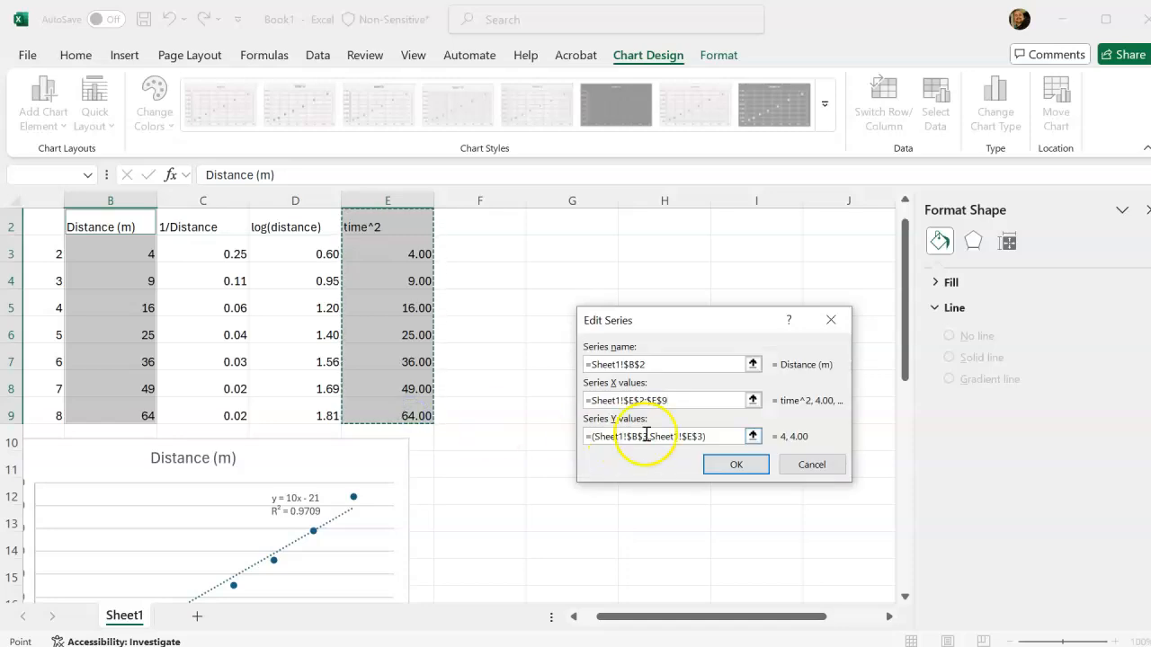
pyautogui.click(758, 440)
pyautogui.click(106, 250)
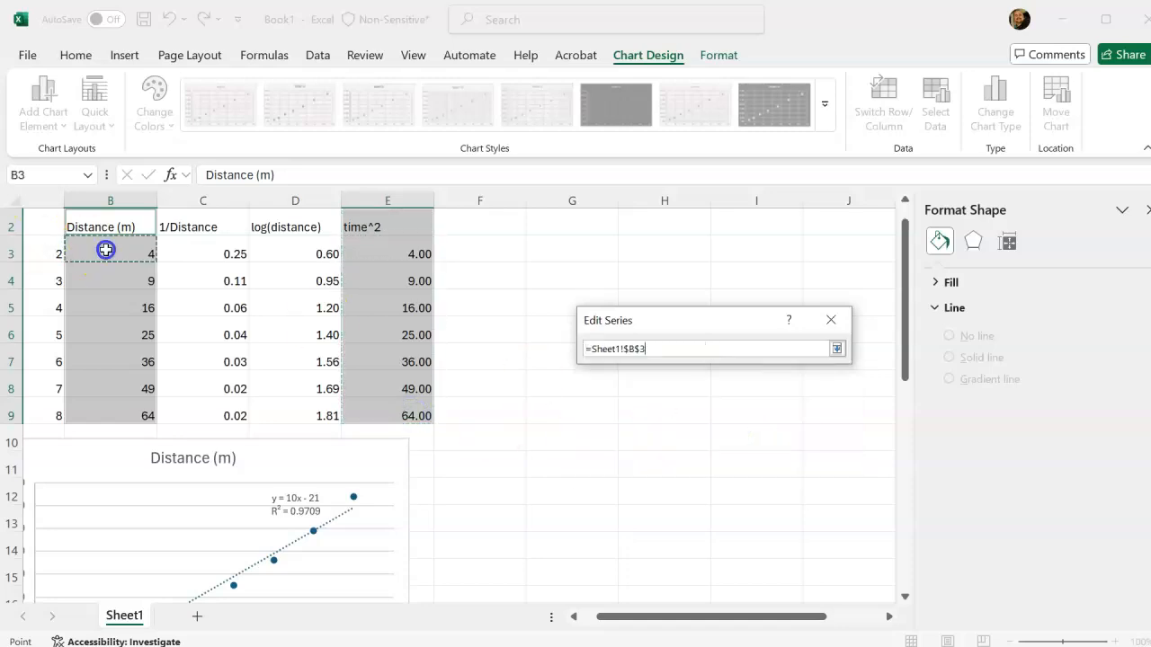
pyautogui.moveTo(111, 387); pyautogui.dragTo(116, 426)
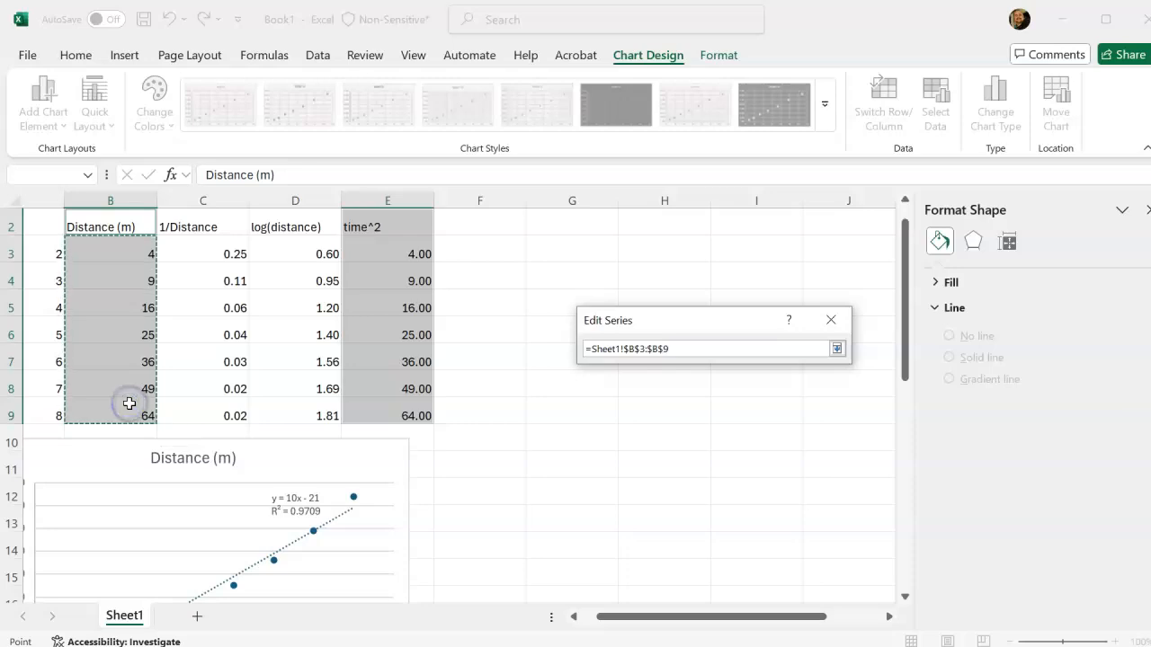
pyautogui.press('Return')
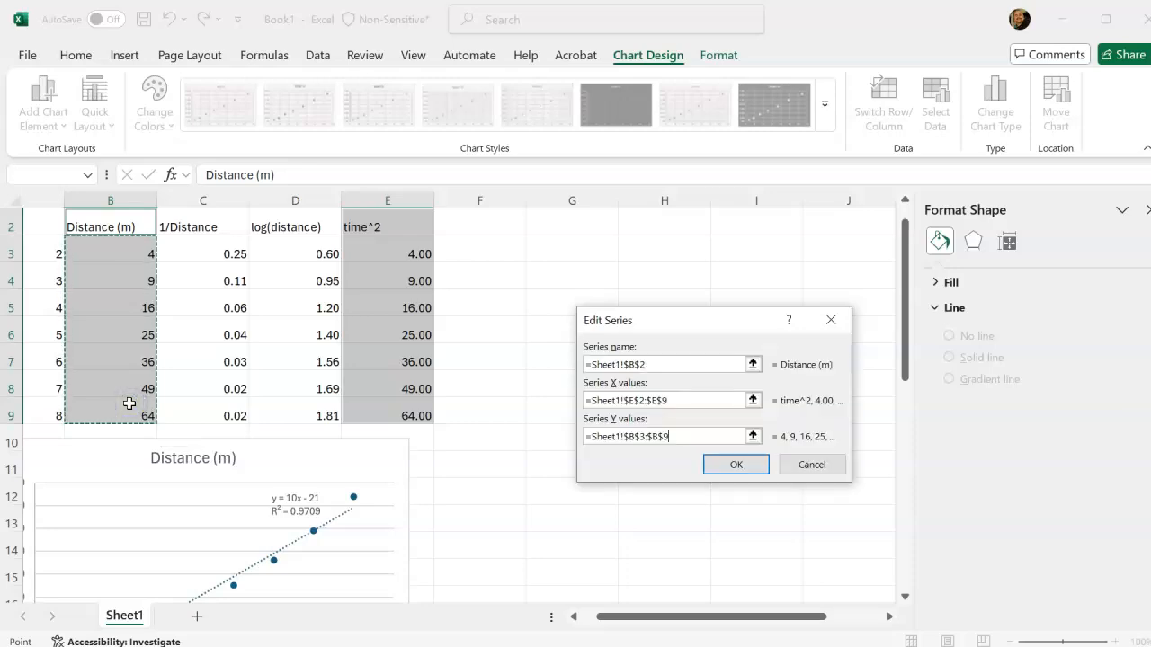
pyautogui.click(724, 466)
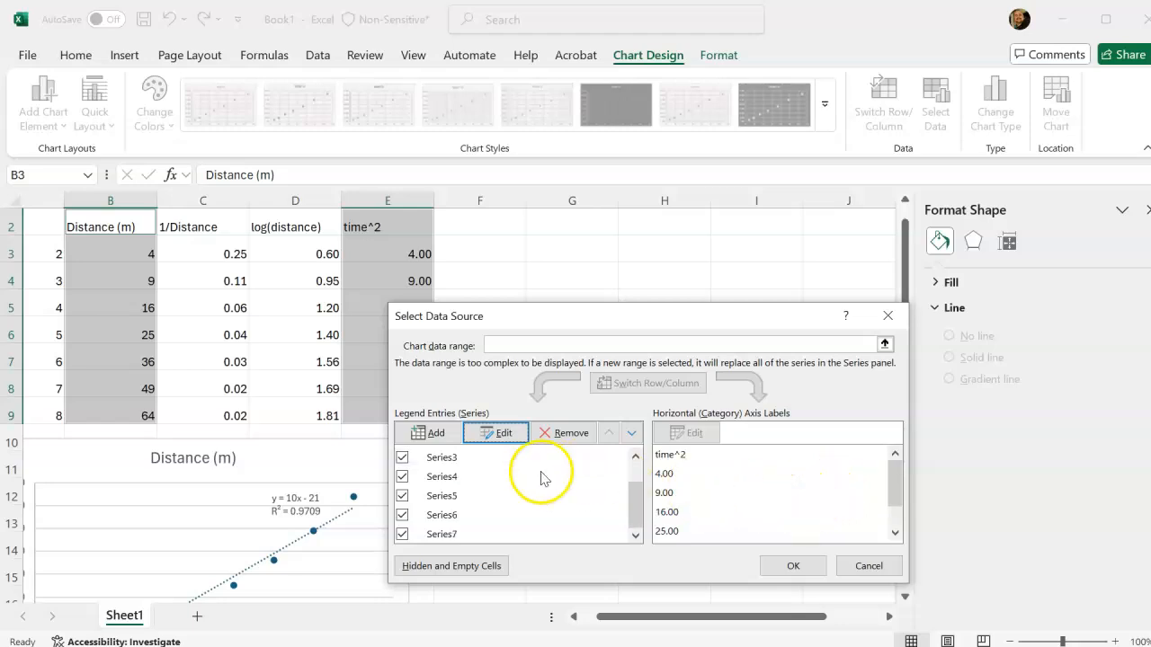
# Remove all series from the time^2 chart's data source.
pyautogui.click(561, 439)
pyautogui.click(562, 439)
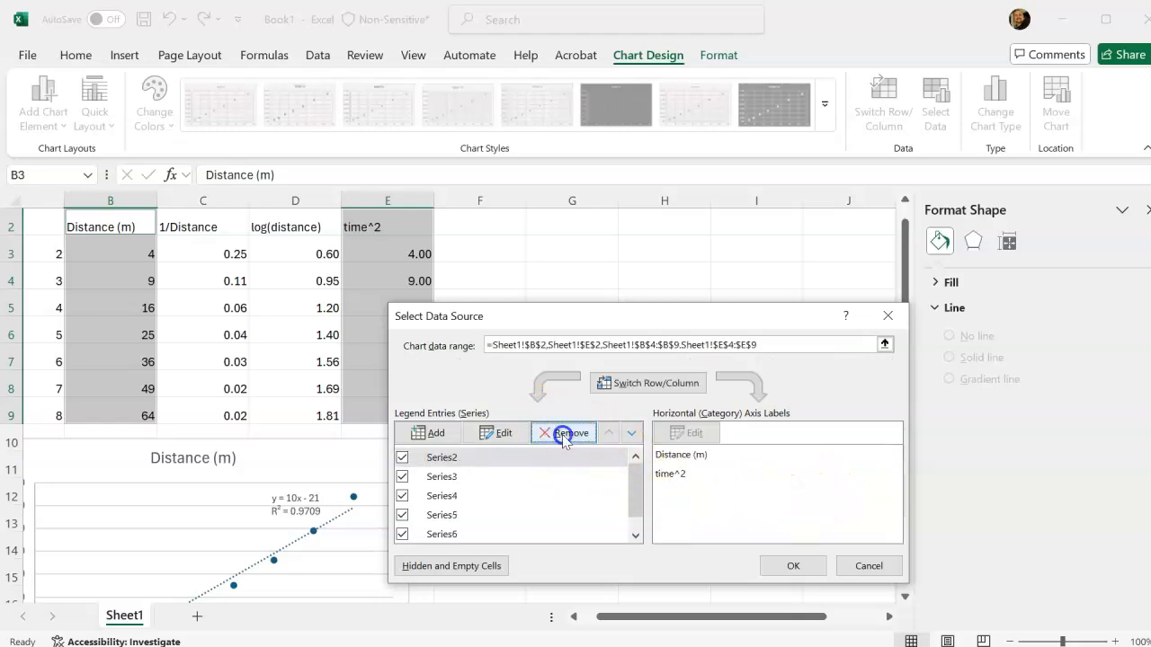
pyautogui.click(564, 438)
pyautogui.click(563, 439)
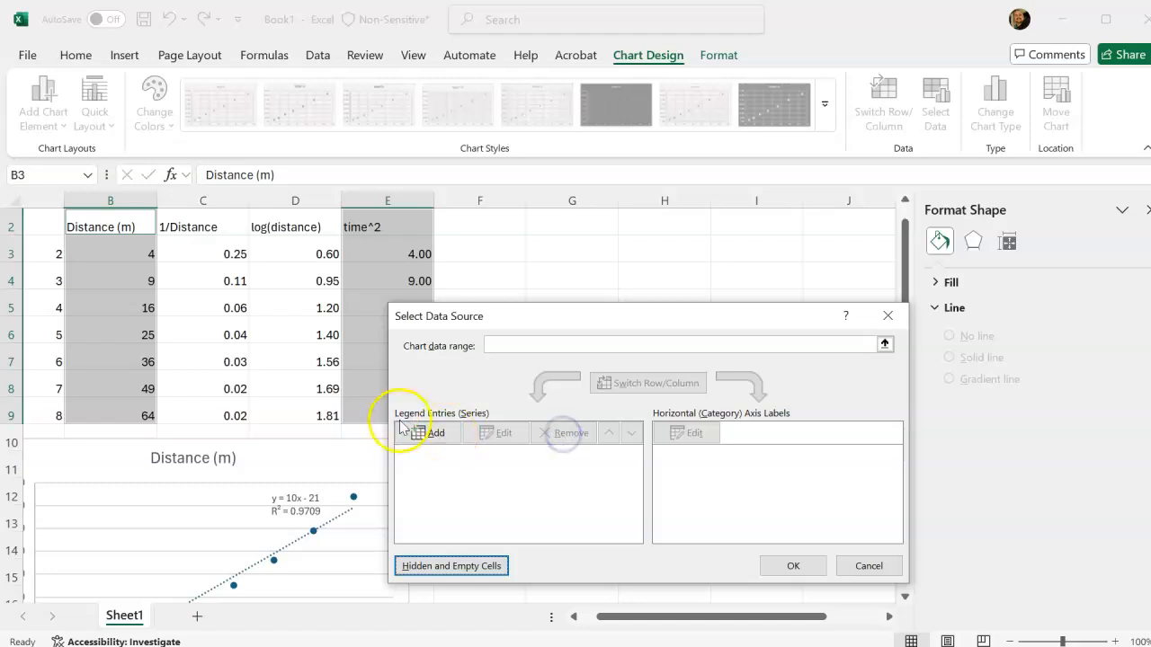
# Add a new series with X values E2:E9 and Y values B2:B9, and apply the data source to the chart.
pyautogui.click(429, 434)
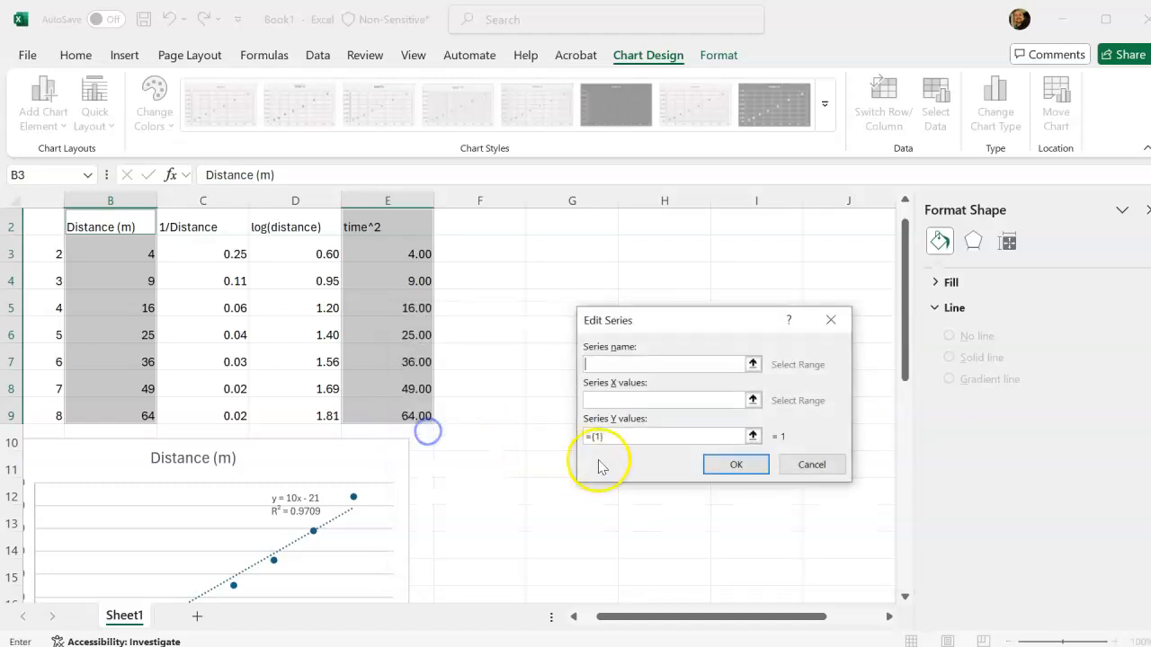
pyautogui.click(752, 400)
pyautogui.click(392, 226)
pyautogui.moveTo(418, 366); pyautogui.dragTo(469, 382)
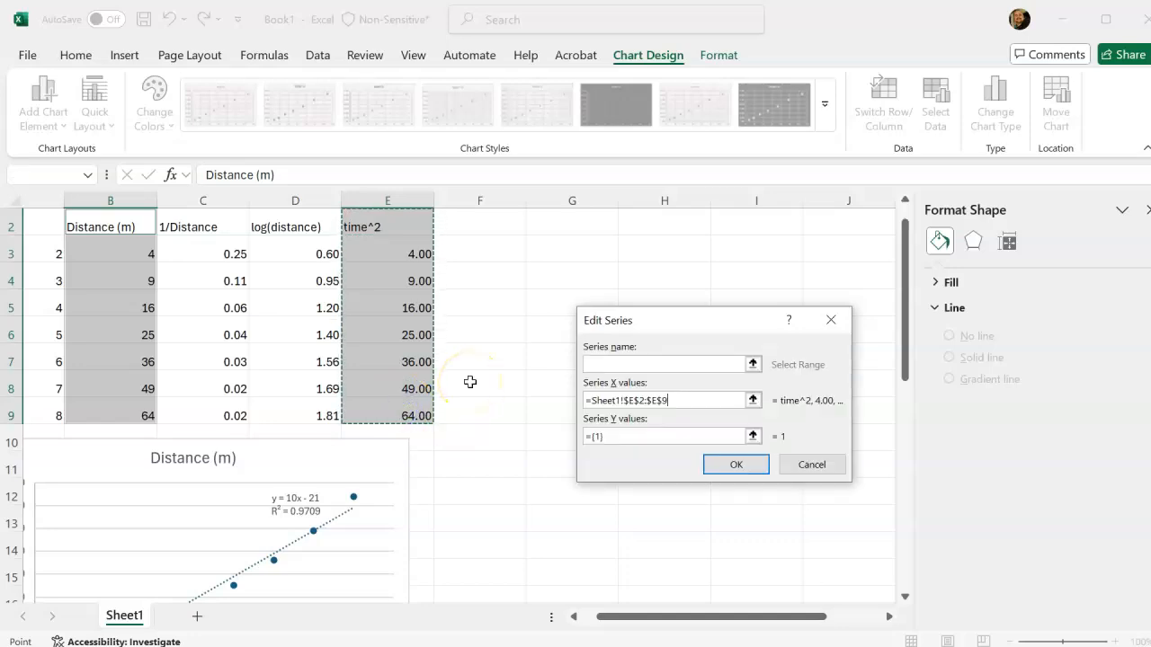
pyautogui.click(752, 437)
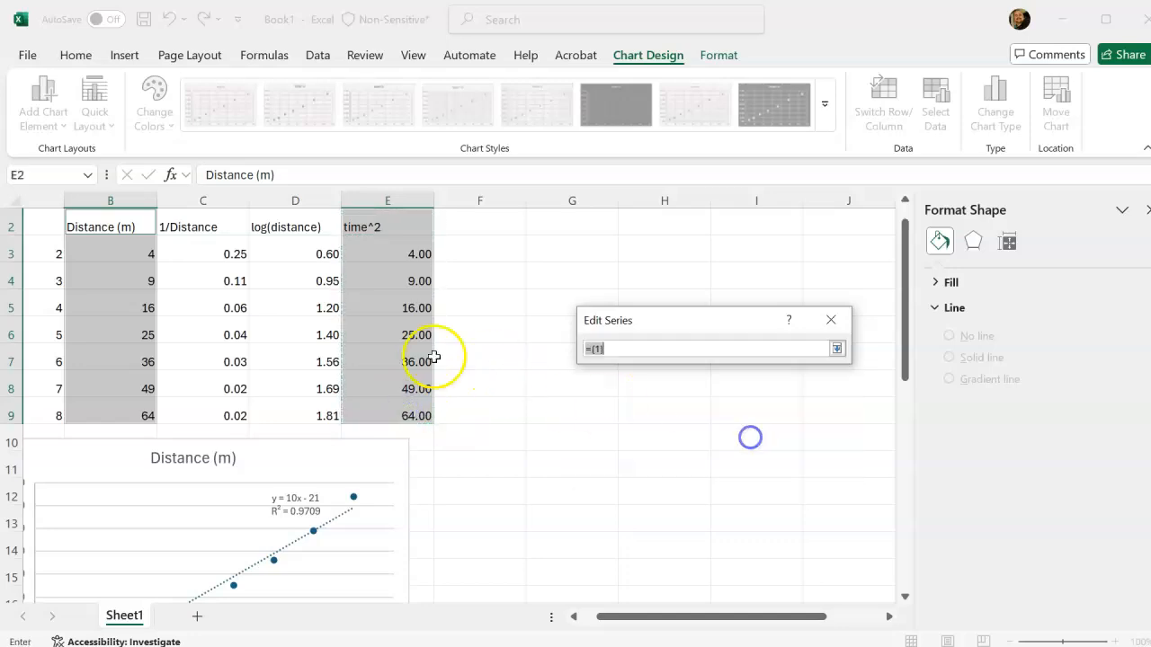
pyautogui.moveTo(116, 224); pyautogui.dragTo(115, 386)
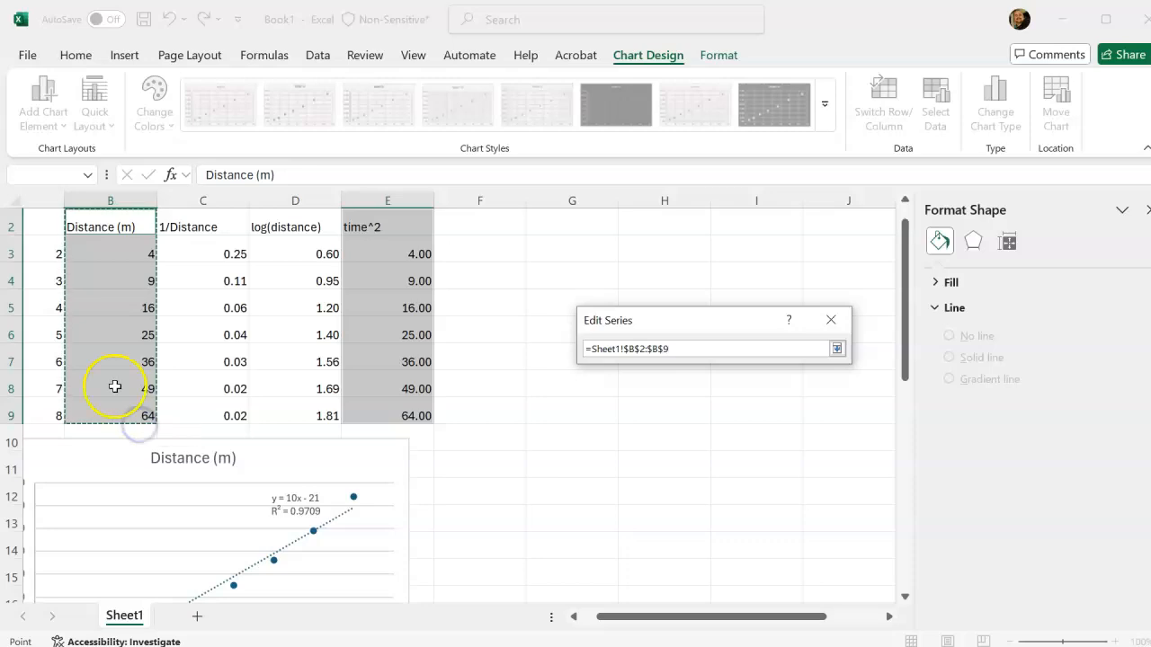
pyautogui.click(740, 464)
pyautogui.click(791, 563)
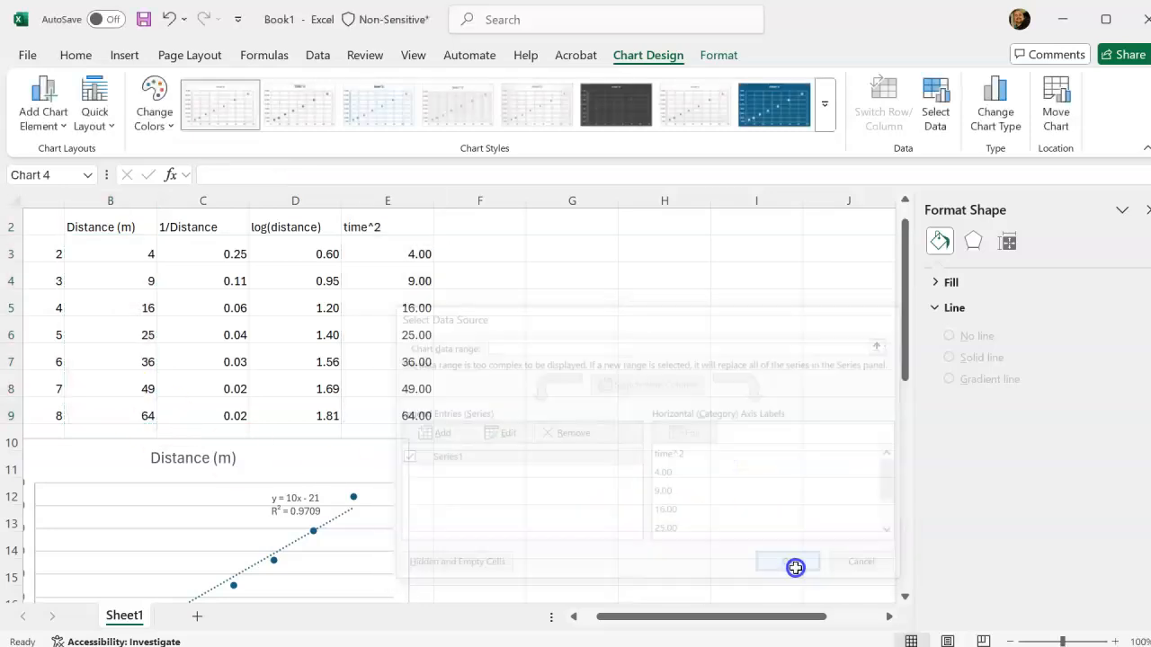
# Add axis titles and a linear trendline to the time^2 chart.
pyautogui.scroll(-6, 637, 495)
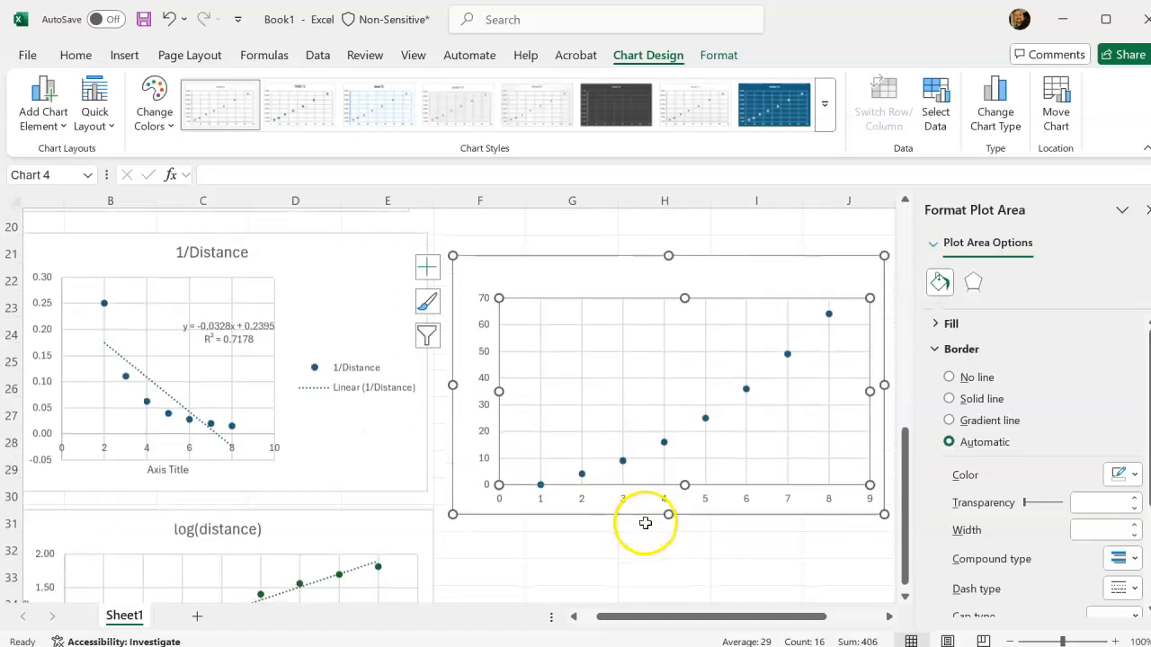
pyautogui.click(550, 276)
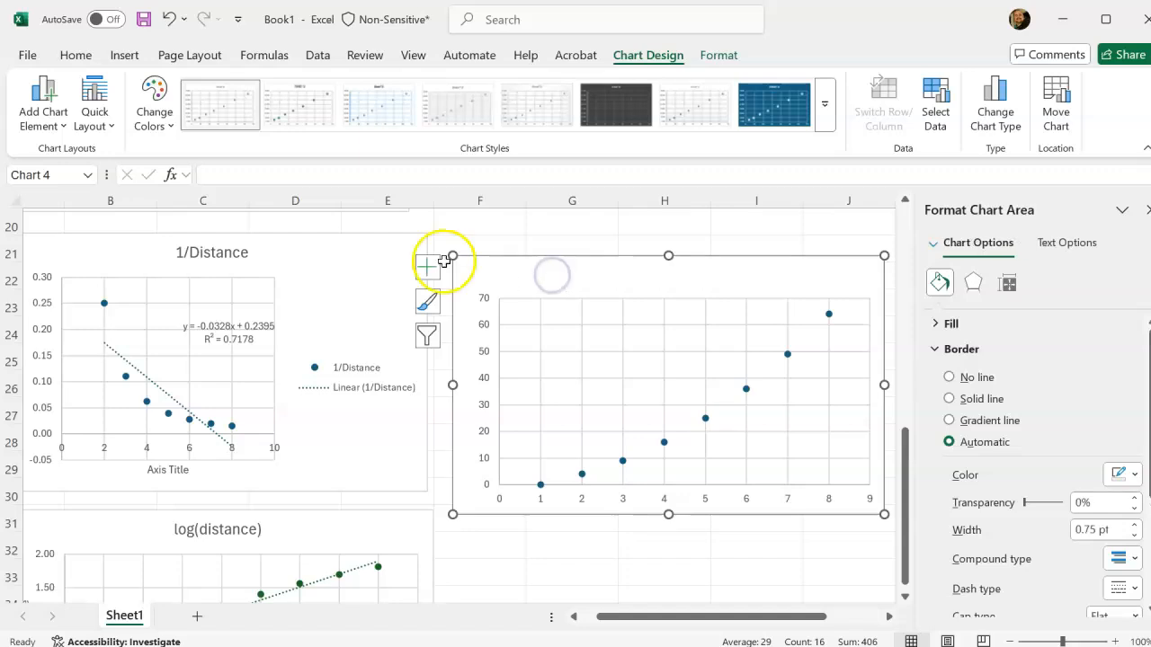
pyautogui.click(427, 267)
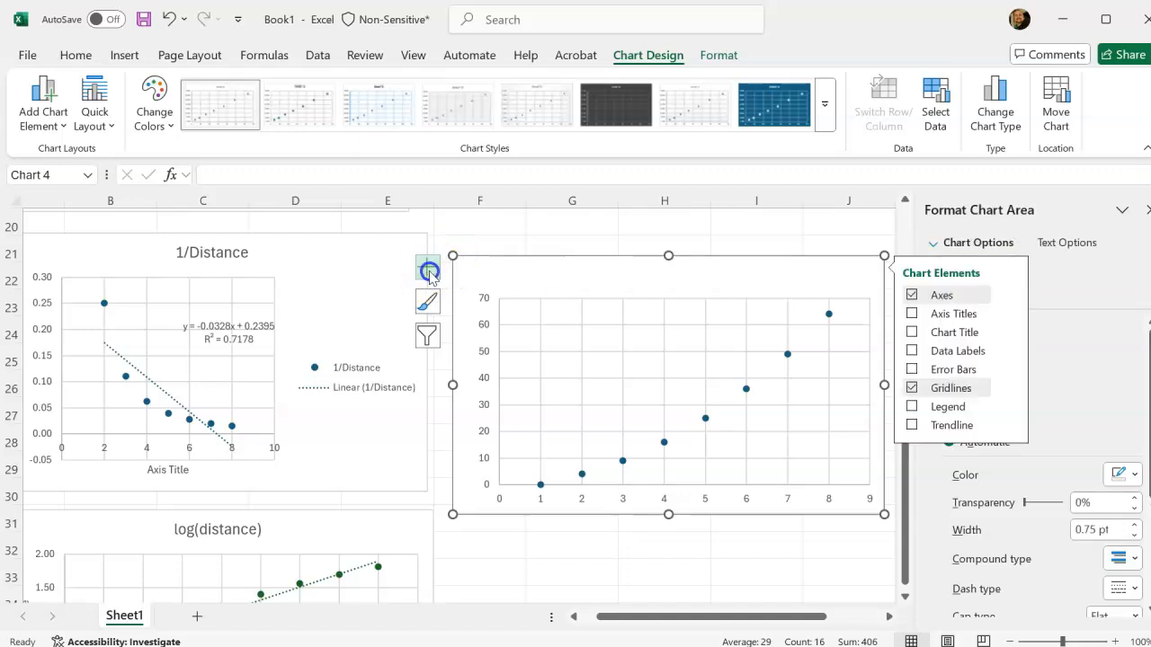
pyautogui.click(911, 315)
pyautogui.click(1010, 424)
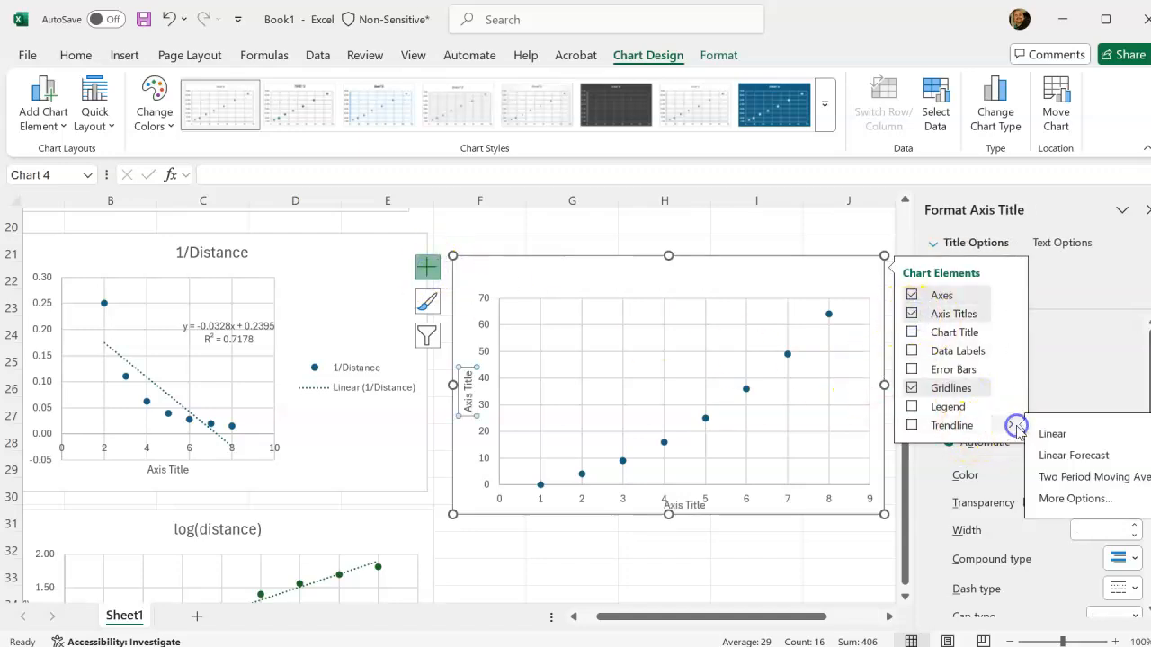
pyautogui.click(1076, 499)
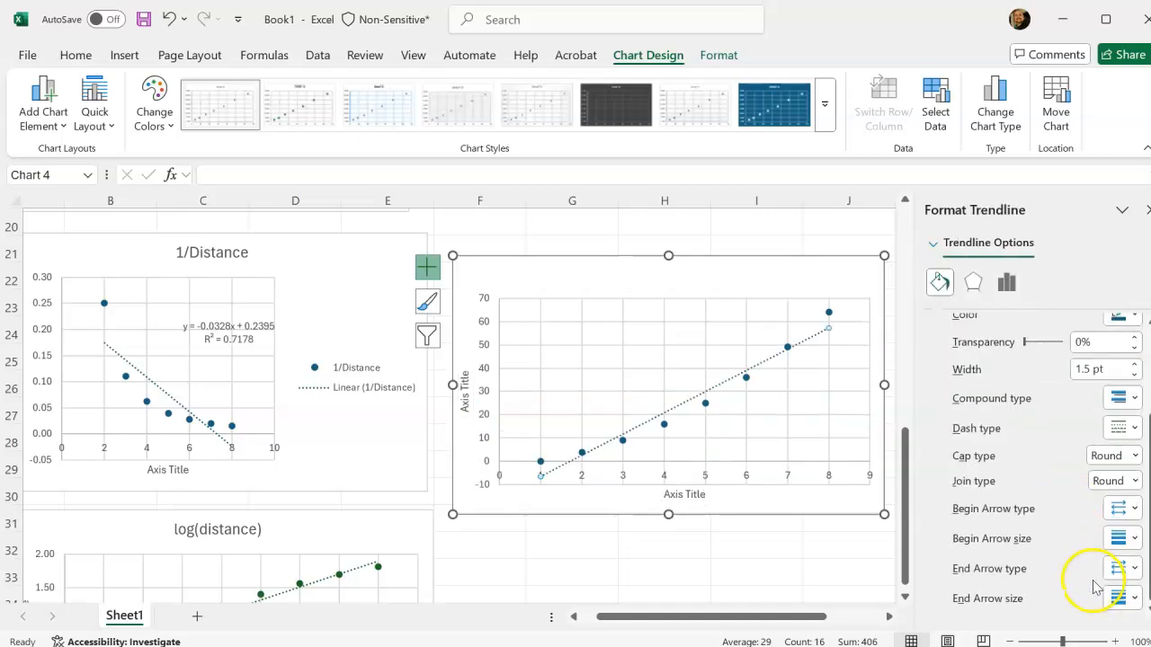
# Display the trendline's equation with the intercept set to 0.0, and place the equation label above the line in the time^2 chart.
pyautogui.click(1014, 285)
pyautogui.scroll(-2, 1102, 552)
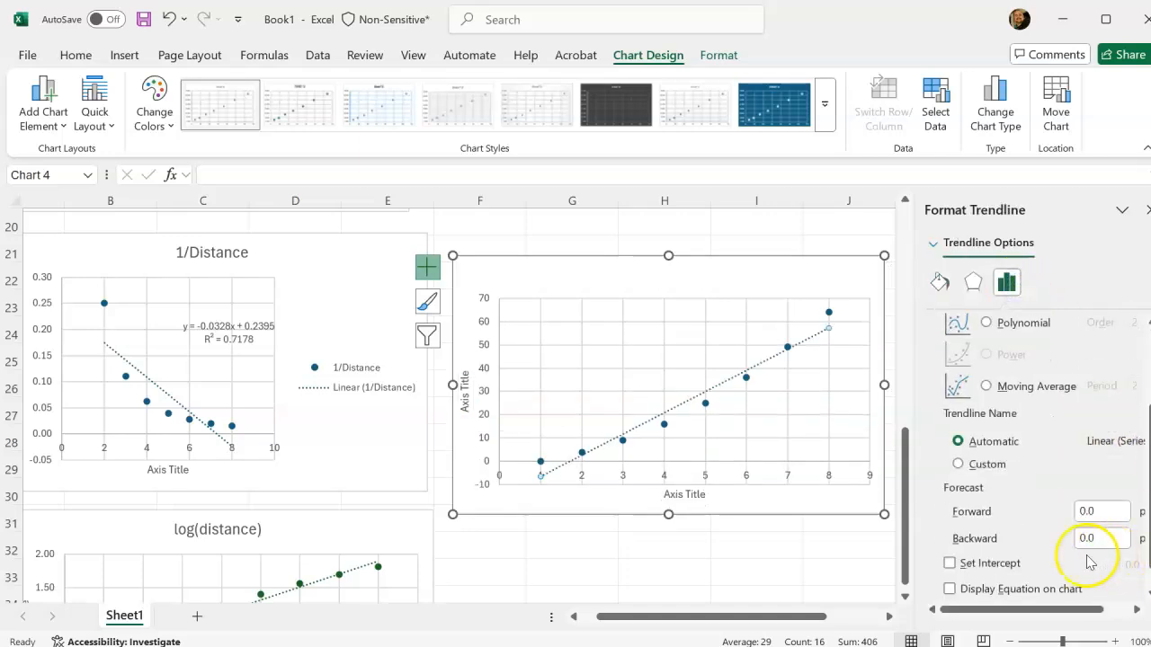
pyautogui.click(989, 588)
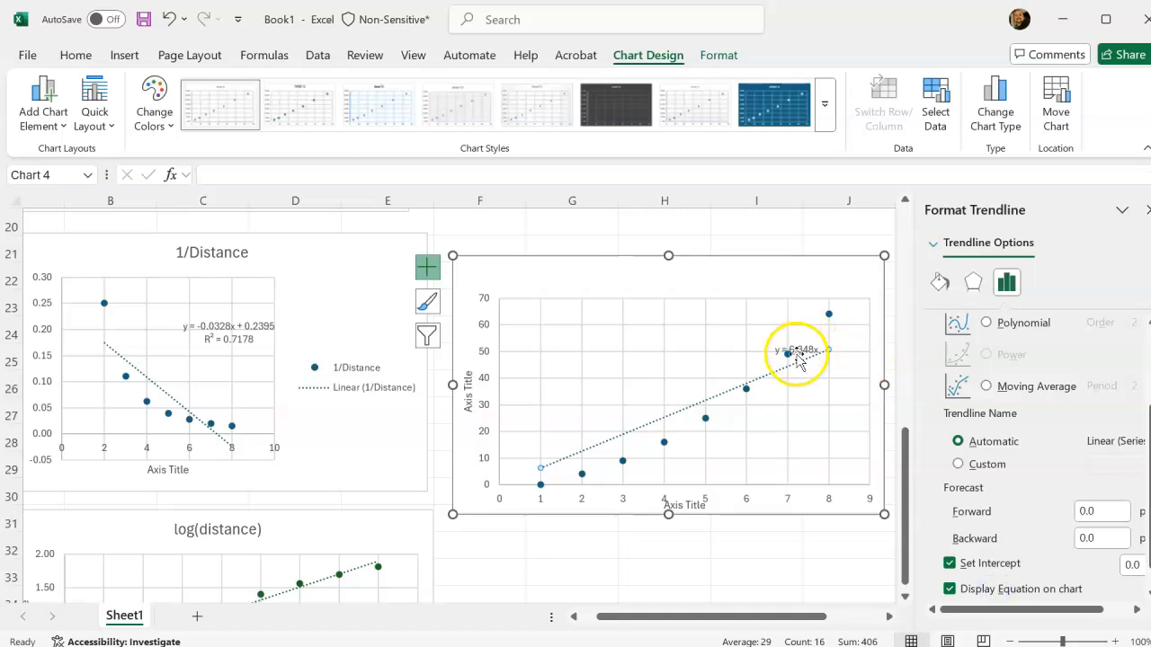
pyautogui.moveTo(797, 347); pyautogui.dragTo(737, 324)
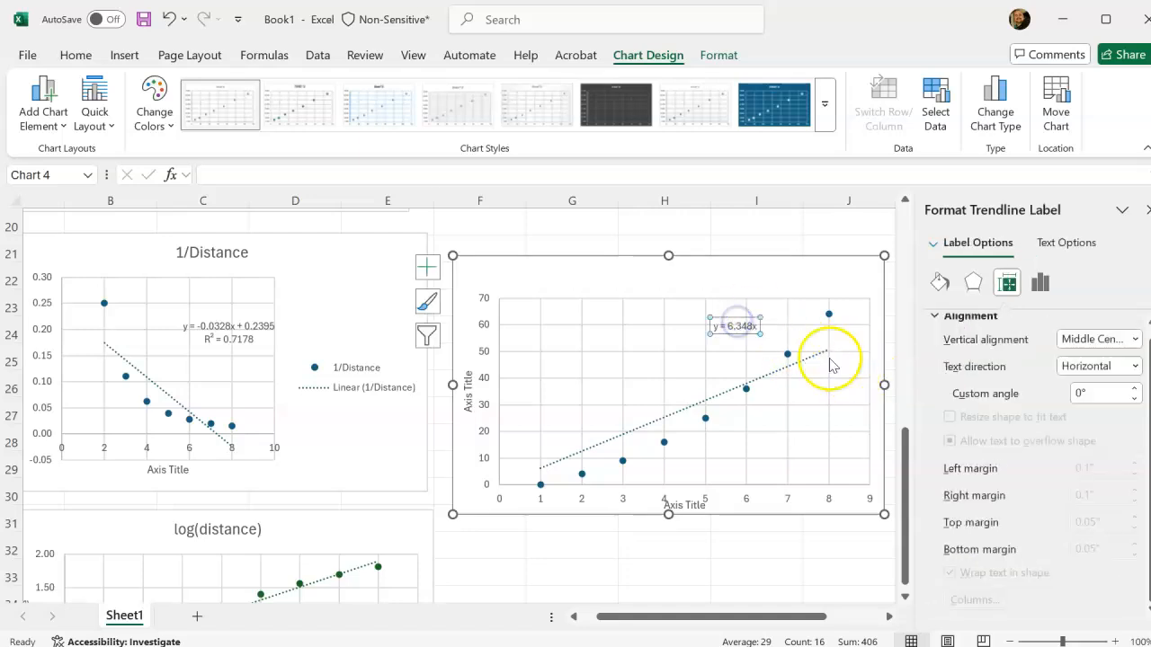
# Display the trendline's R-squared value on the time^2 chart.
pyautogui.rightClick(728, 327)
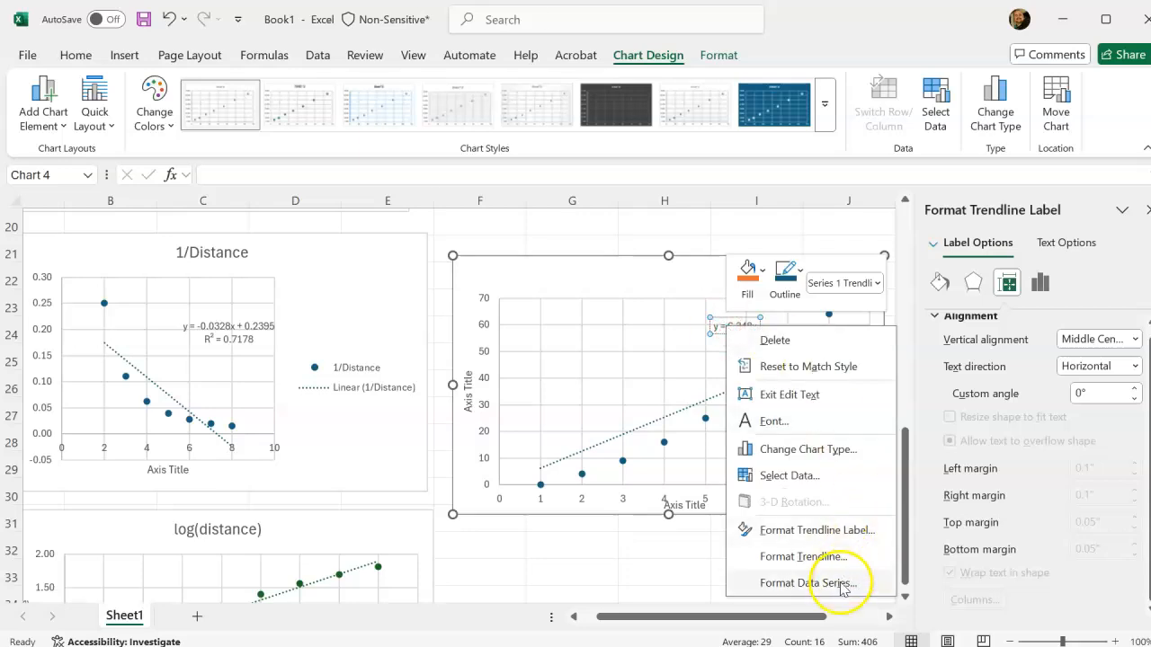
pyautogui.click(812, 557)
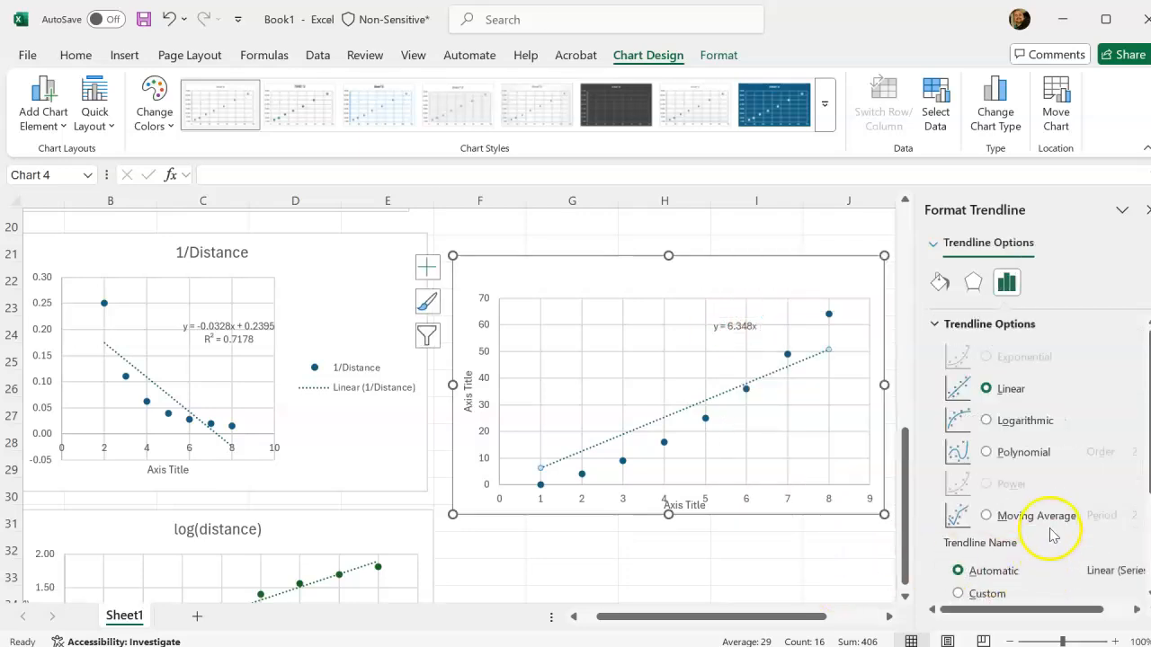
pyautogui.scroll(-4, 1052, 535)
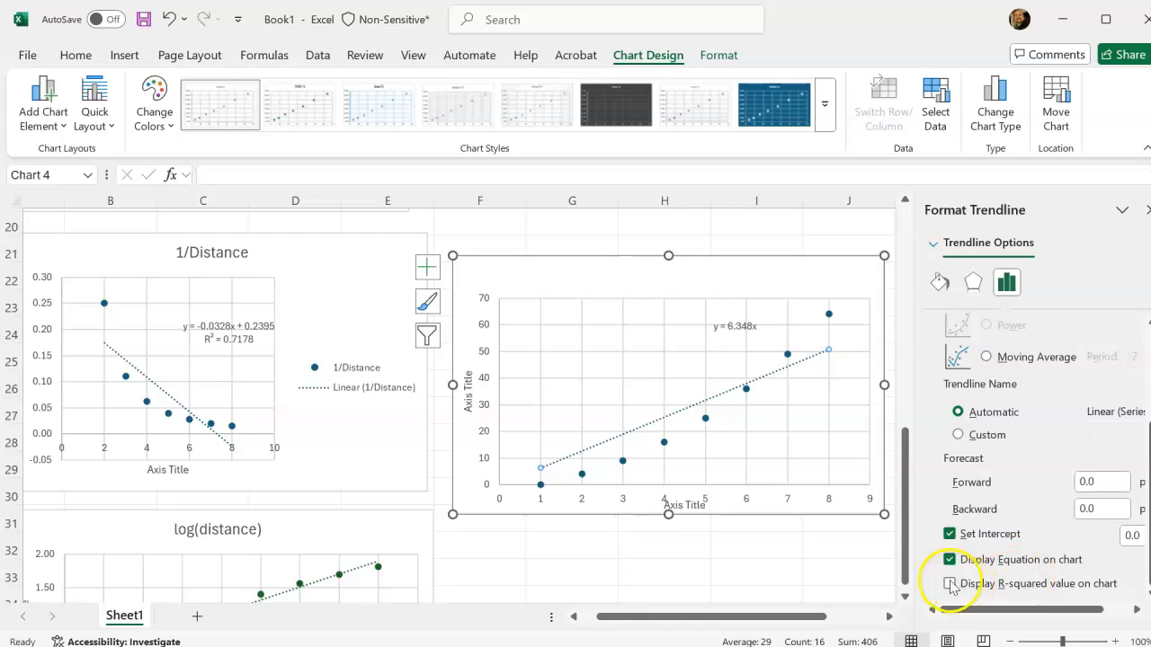
pyautogui.click(705, 331)
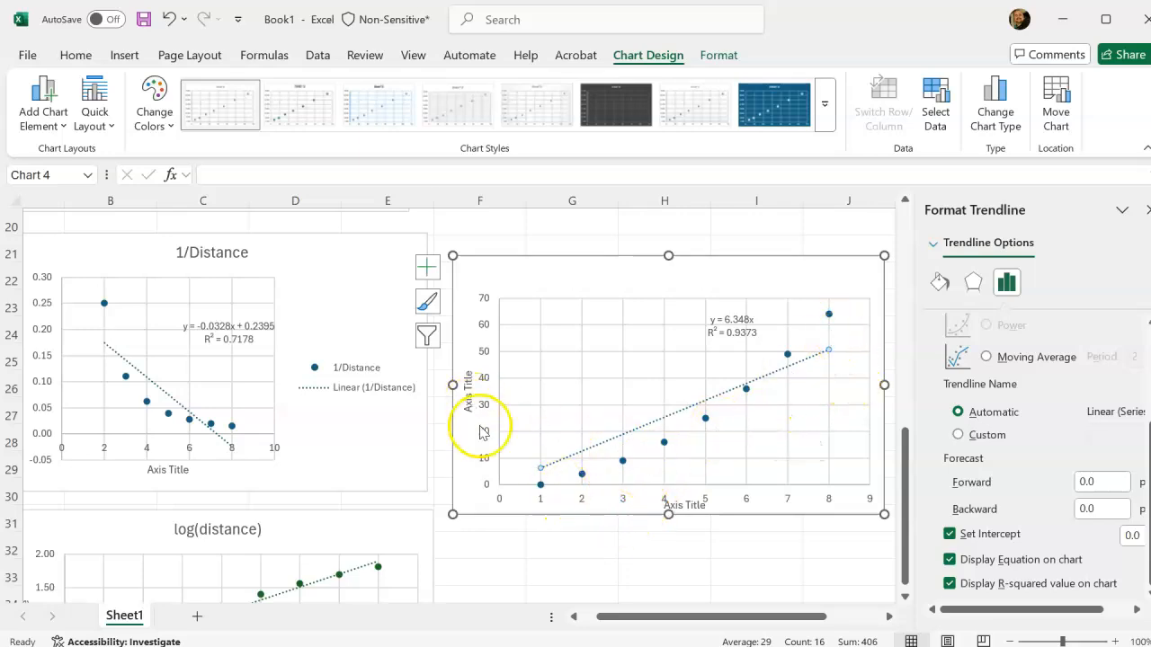
# Edit the time^2 chart's series in its data source and set the X values to E3:E9, without the header.
pyautogui.scroll(3, 518, 416)
pyautogui.scroll(4, 518, 416)
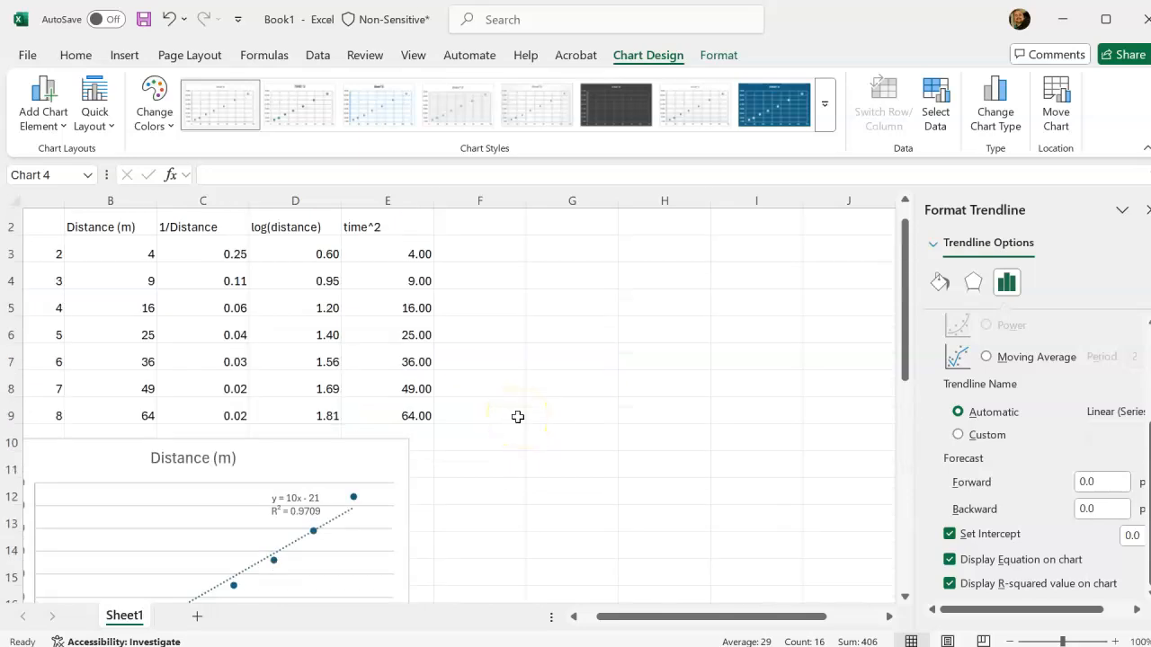
pyautogui.scroll(-8, 532, 437)
pyautogui.scroll(2, 638, 486)
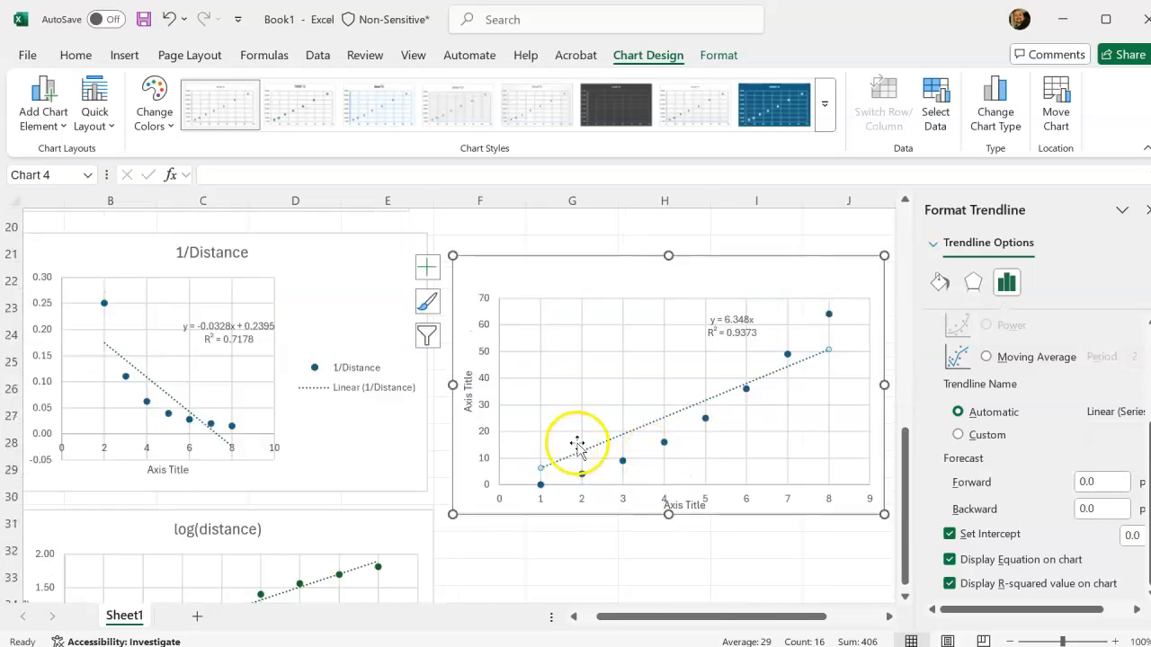
pyautogui.click(648, 439)
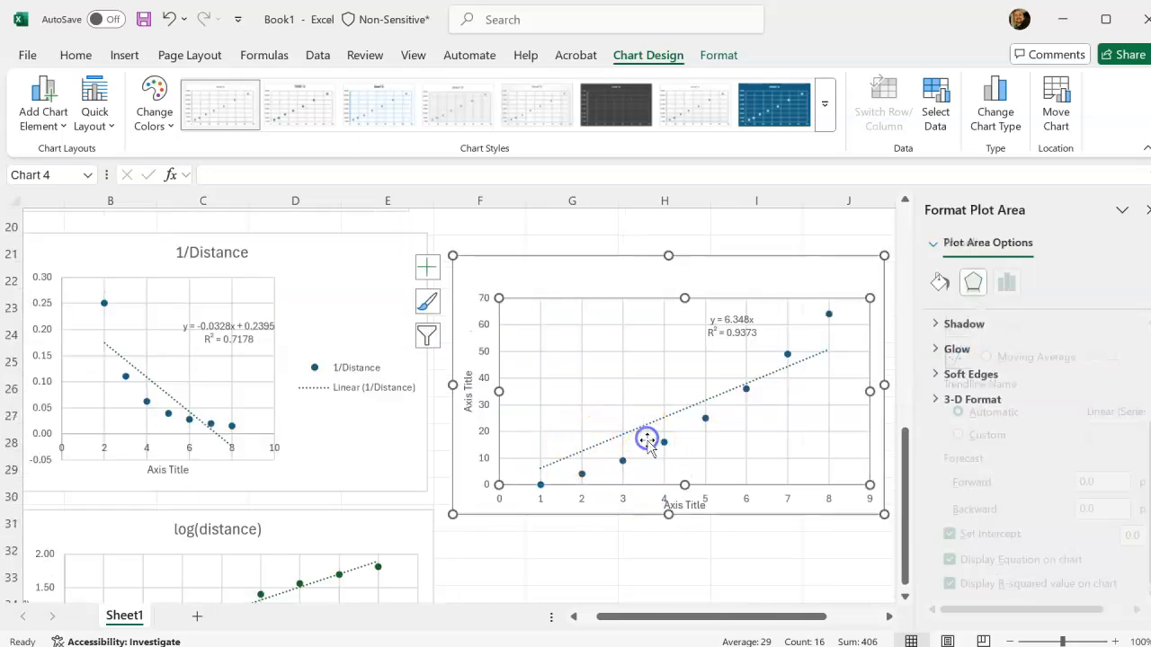
pyautogui.rightClick(705, 418)
pyautogui.click(807, 515)
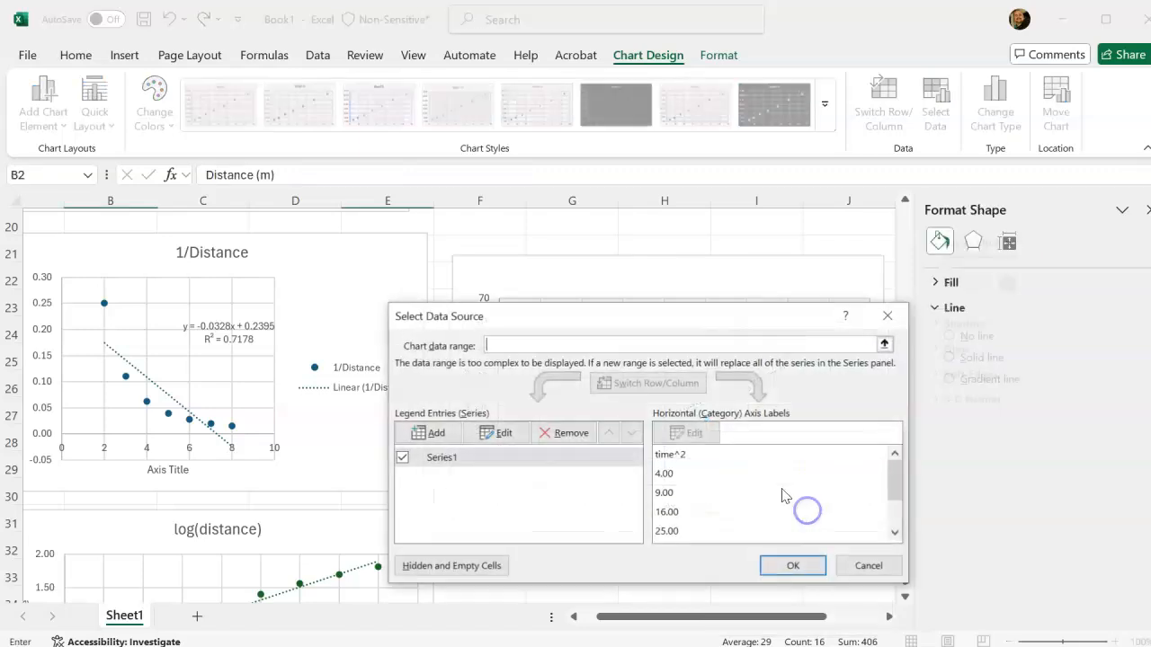
pyautogui.click(681, 457)
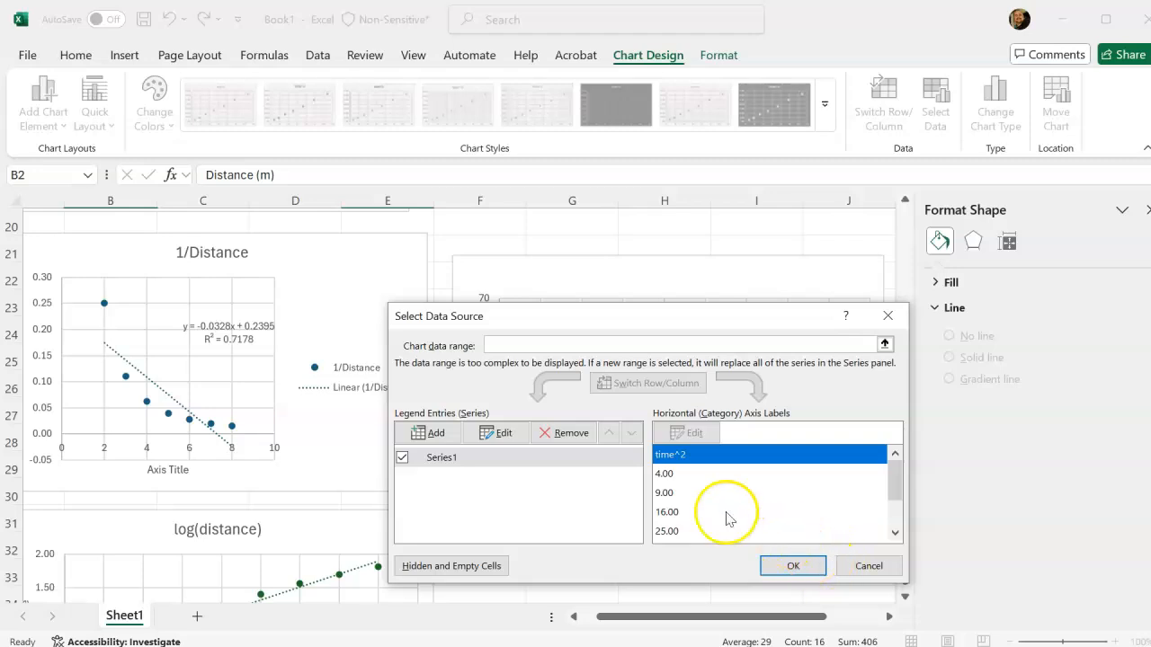
pyautogui.click(499, 433)
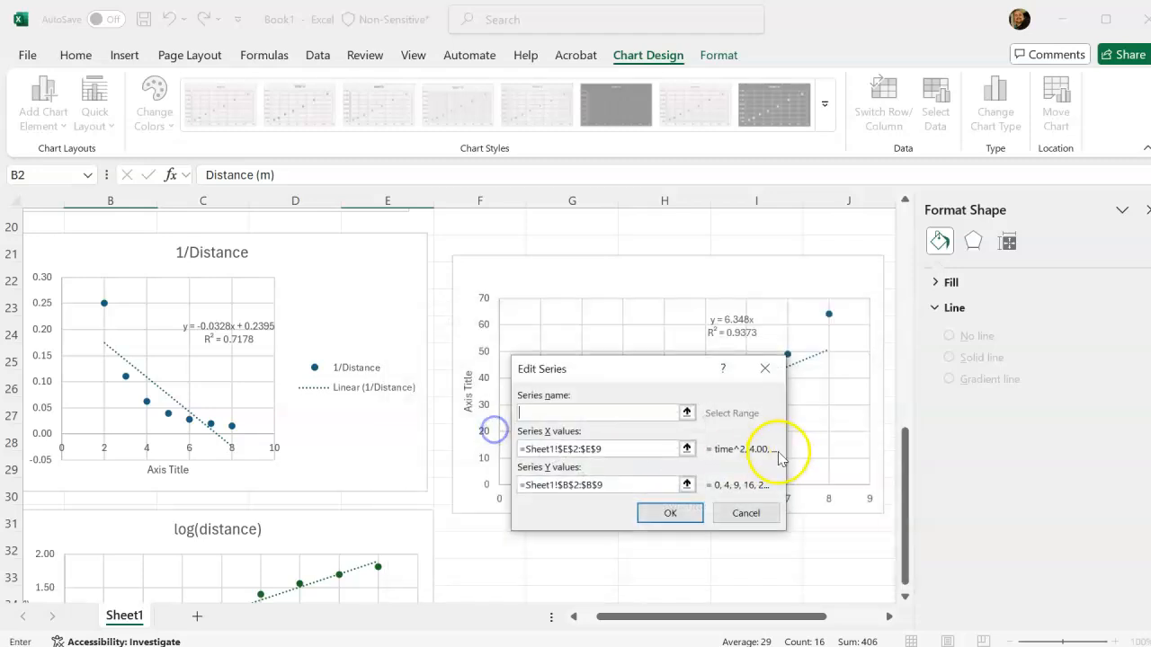
pyautogui.click(686, 449)
pyautogui.scroll(2, 506, 359)
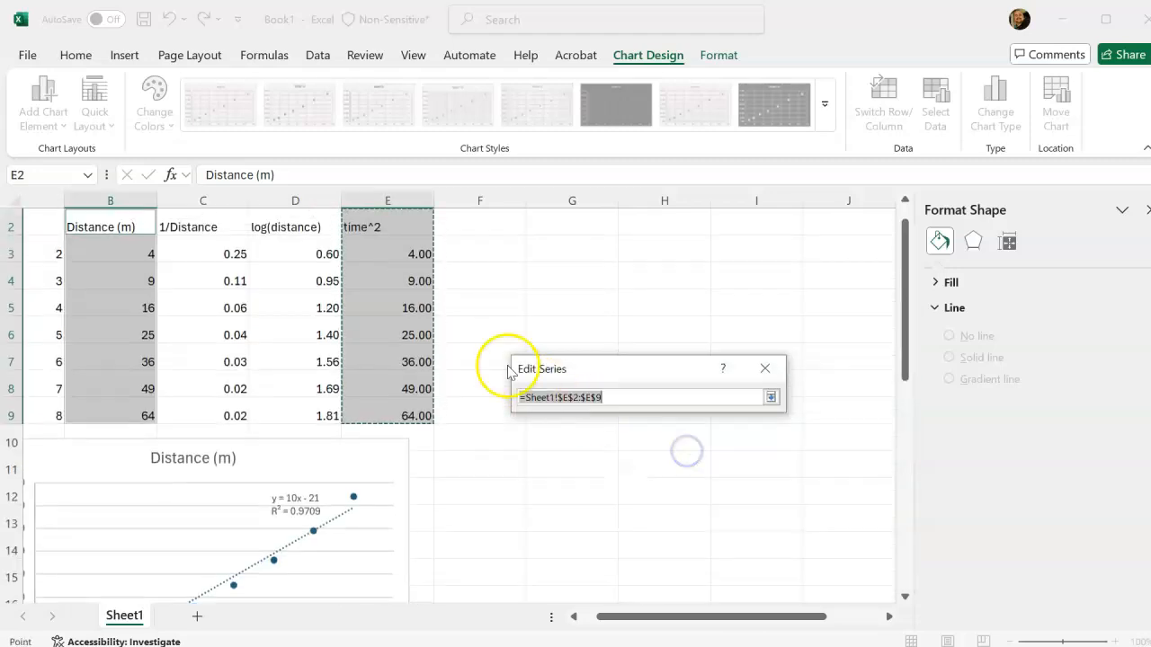
pyautogui.click(419, 282)
pyautogui.moveTo(417, 436); pyautogui.dragTo(417, 437)
# Set the series' Y values to B3:B9 and apply the data source changes to the time^2 chart.
pyautogui.click(685, 484)
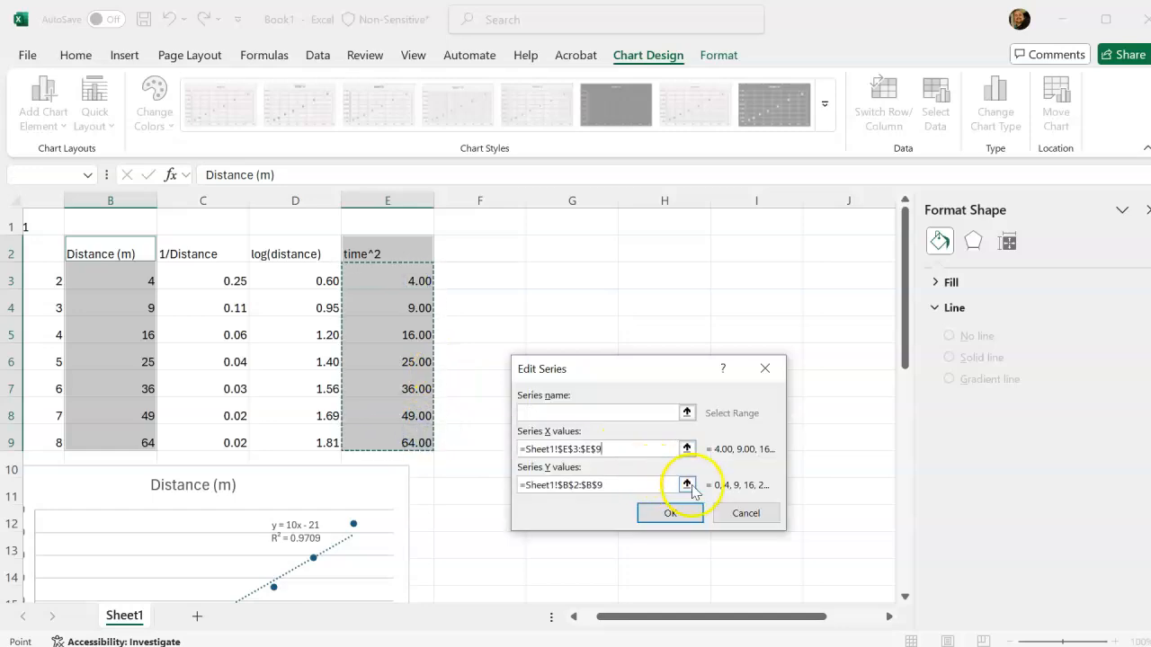
pyautogui.moveTo(157, 272); pyautogui.dragTo(143, 442)
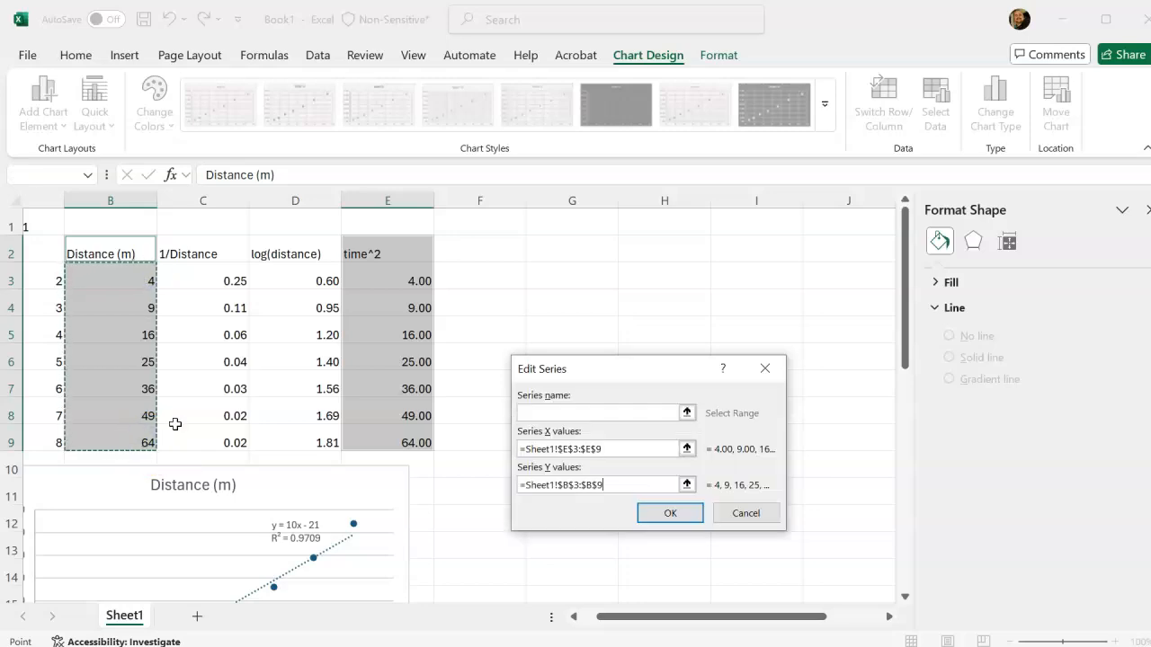
pyautogui.click(670, 513)
pyautogui.click(793, 566)
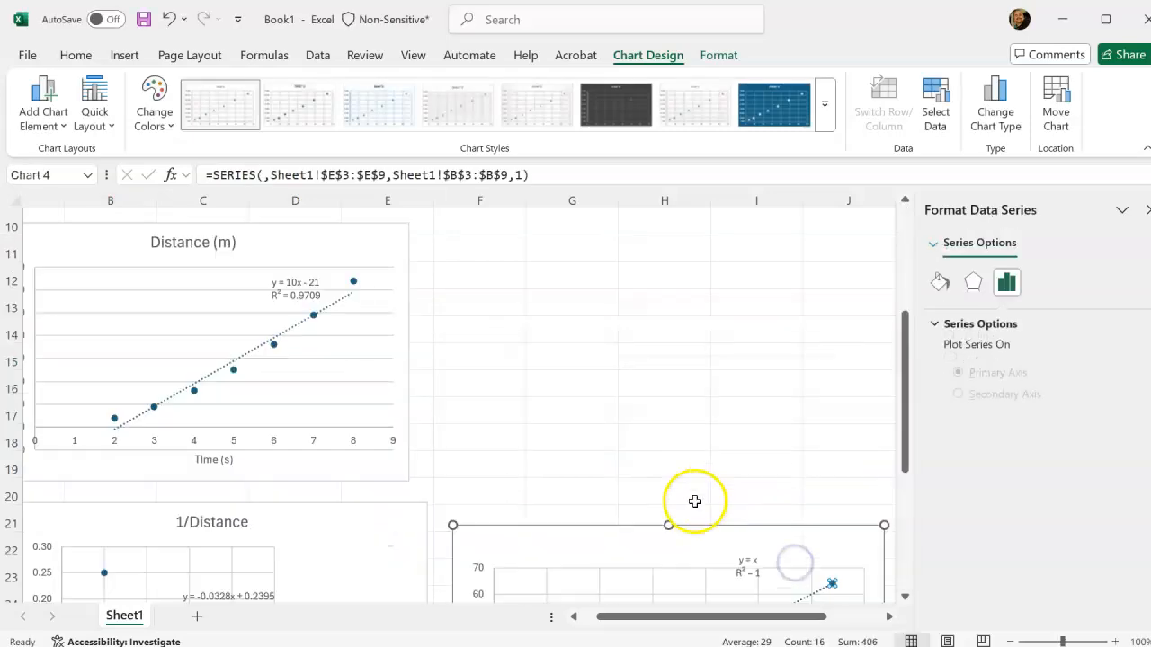
# Move the equation and R-squared label clear of the trendline, and make the time^2 chart taller with its plot area clear of the axis title.
pyautogui.scroll(-6, 693, 500)
pyautogui.moveTo(750, 340); pyautogui.dragTo(644, 362)
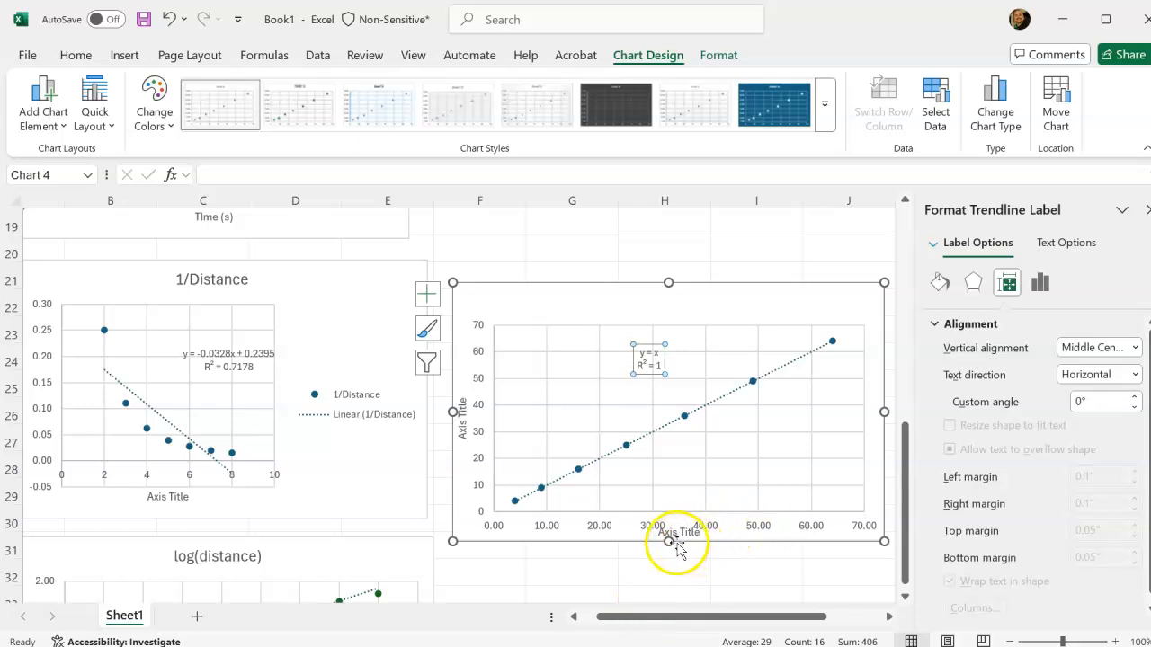
pyautogui.moveTo(666, 540); pyautogui.dragTo(668, 564)
pyautogui.click(721, 514)
pyautogui.moveTo(721, 515); pyautogui.dragTo(726, 500)
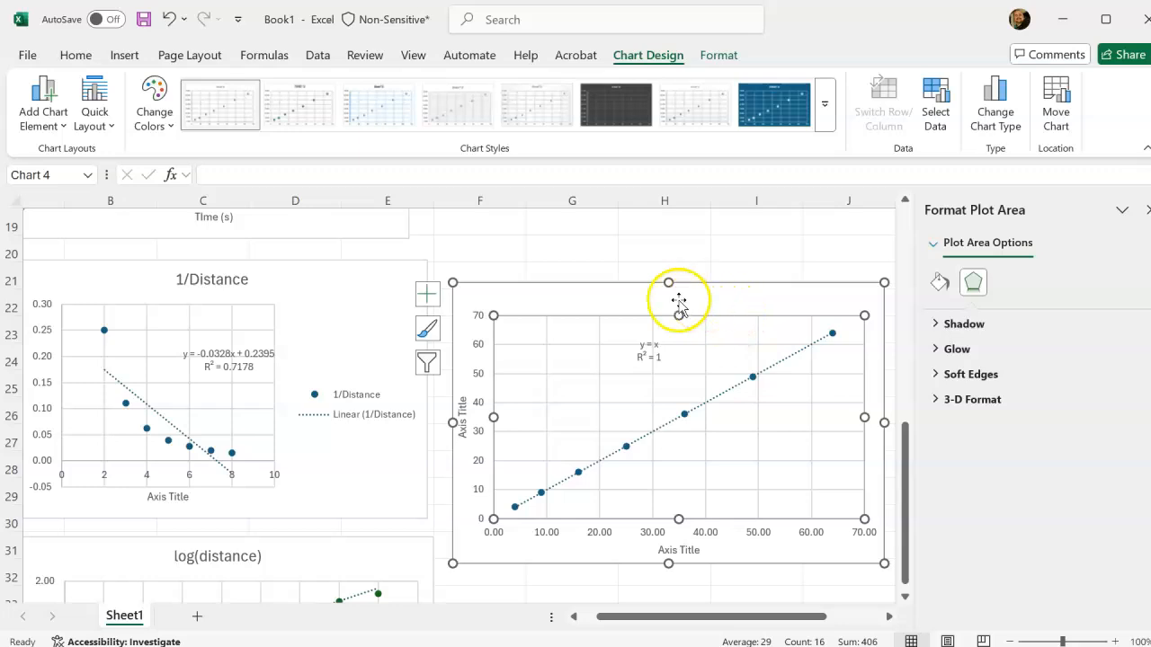
# Add a chart title to the time^2 chart reading "Time^s vs Distance".
pyautogui.click(425, 291)
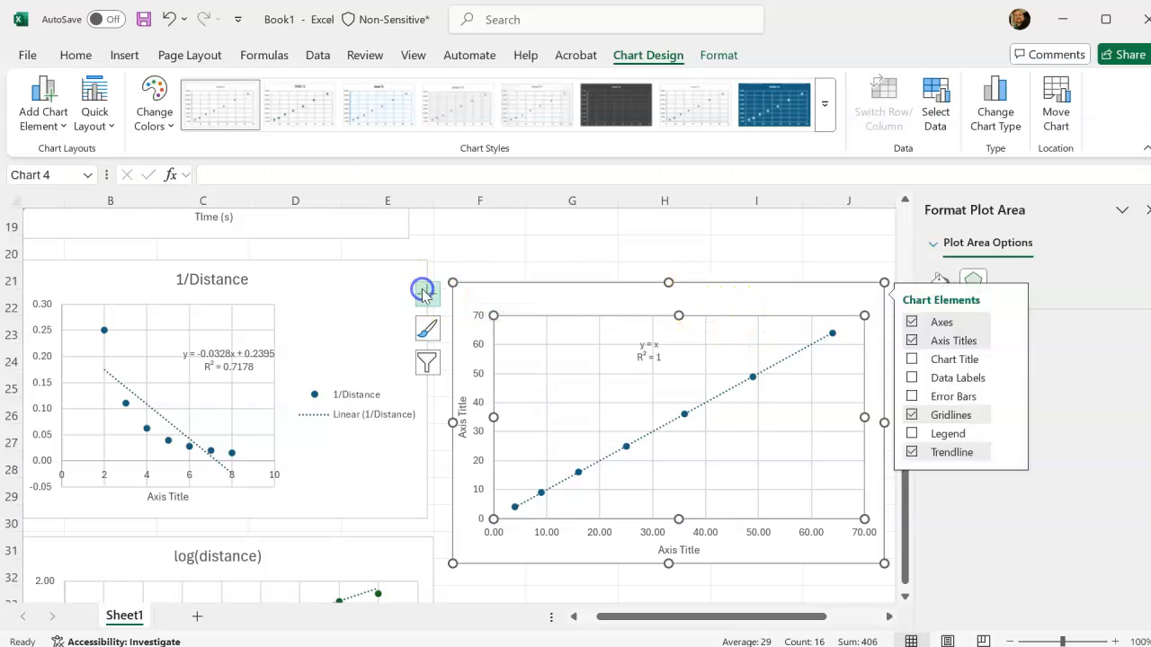
pyautogui.click(960, 362)
pyautogui.click(662, 295)
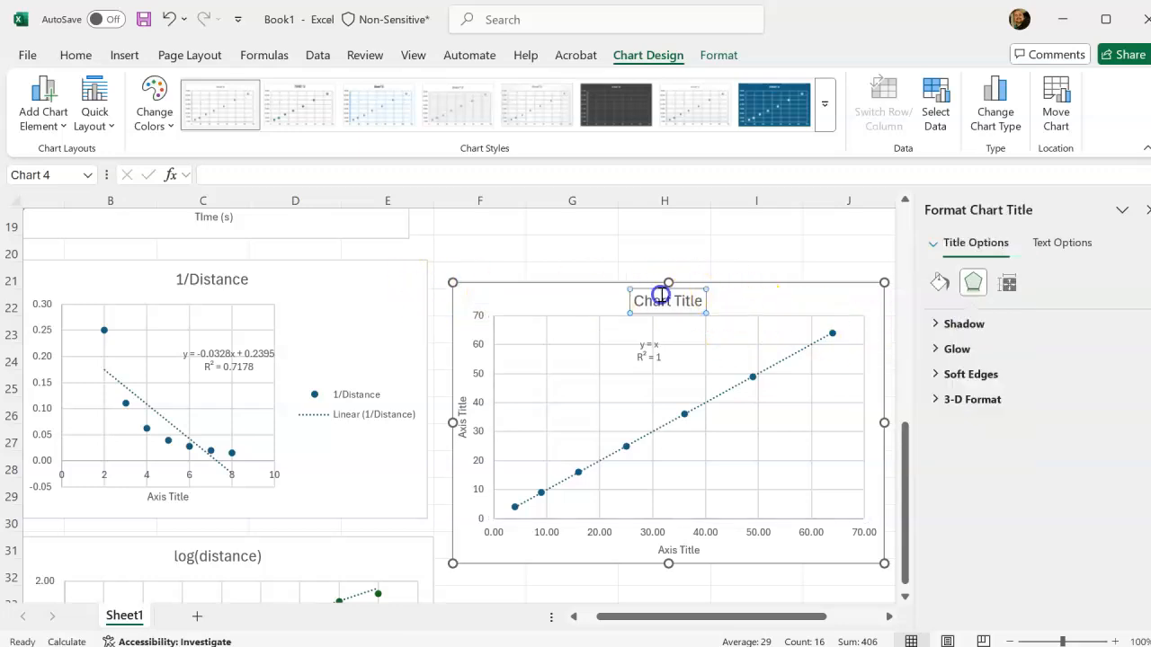
pyautogui.doubleClick(663, 302)
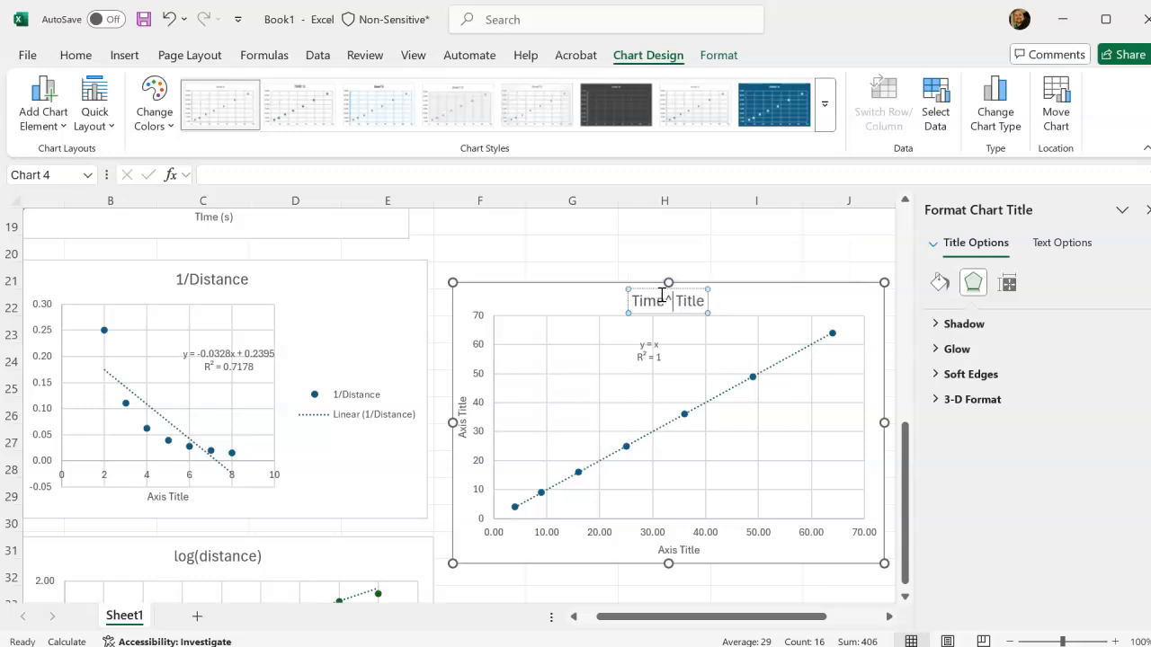
pyautogui.write('Time^s vs Distance')
pyautogui.press('Delete')
pyautogui.press('Delete')
pyautogui.press('Delete')
pyautogui.press('Delete')
pyautogui.press('Delete')
pyautogui.press('Delete')
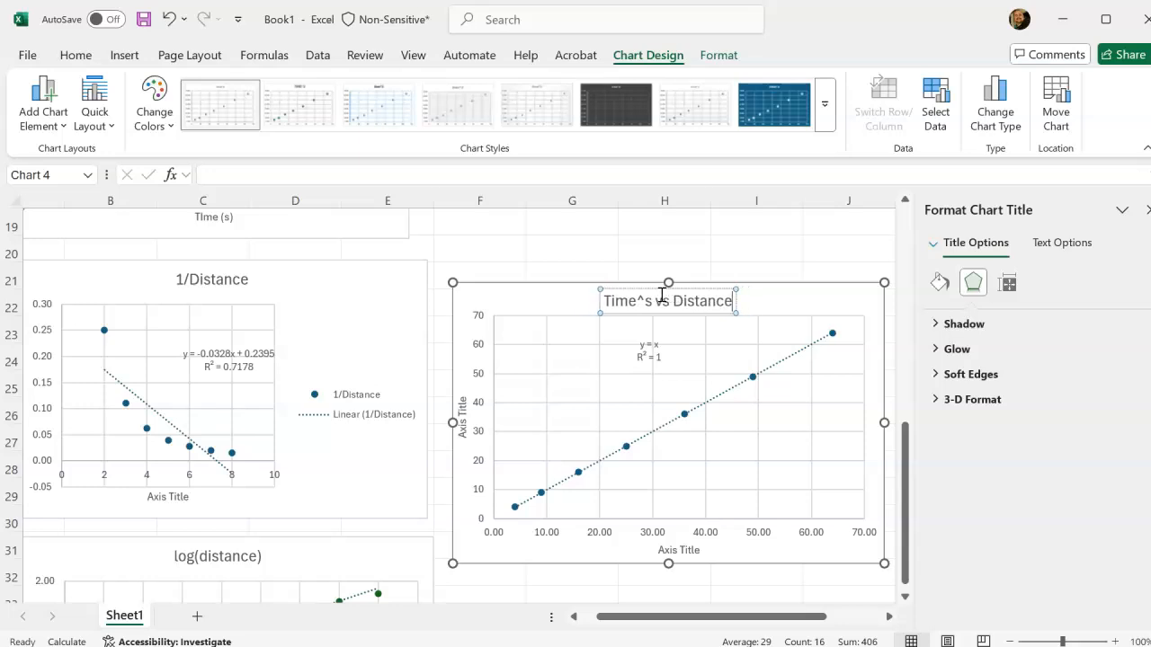
pyautogui.click(721, 260)
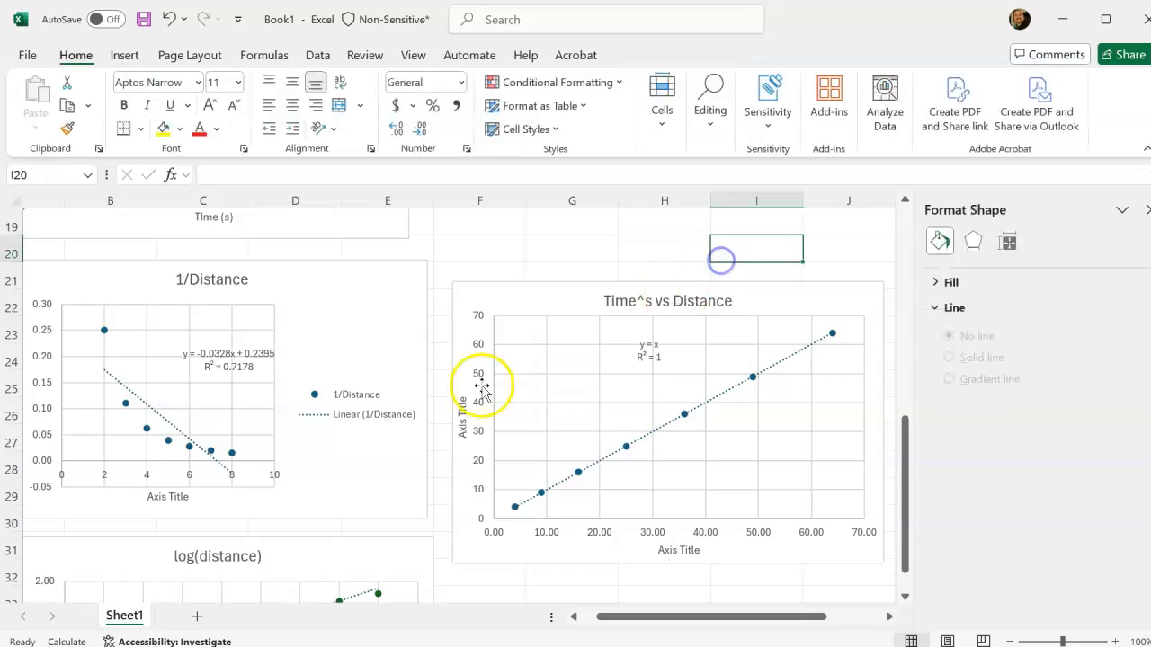
# Enter the conclusion "The straightest graph was Time^2 vs Distance because R^2 = 1." in B42, below the charts.
pyautogui.scroll(-2, 642, 515)
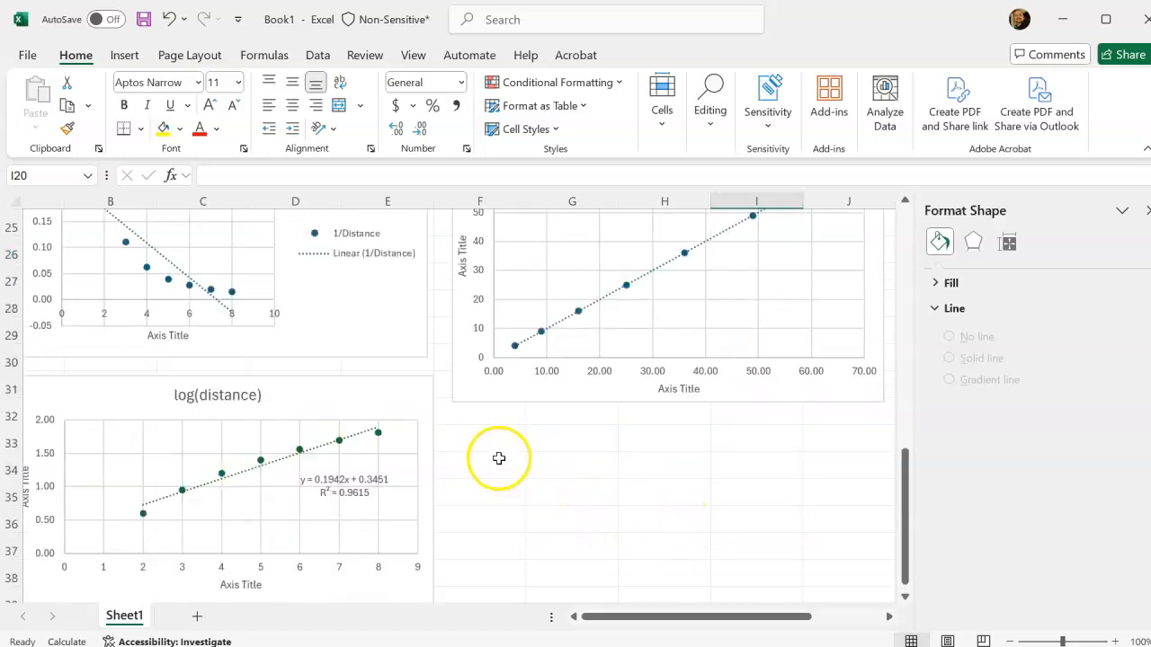
pyautogui.scroll(-3, 490, 468)
pyautogui.click(132, 446)
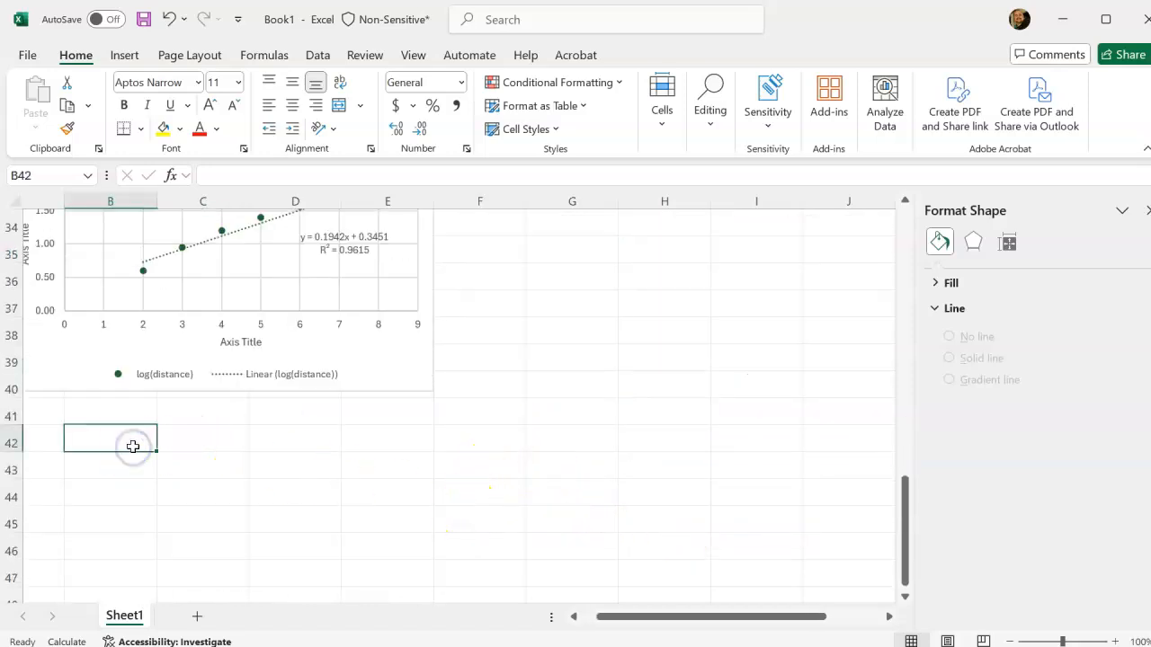
pyautogui.write('T')
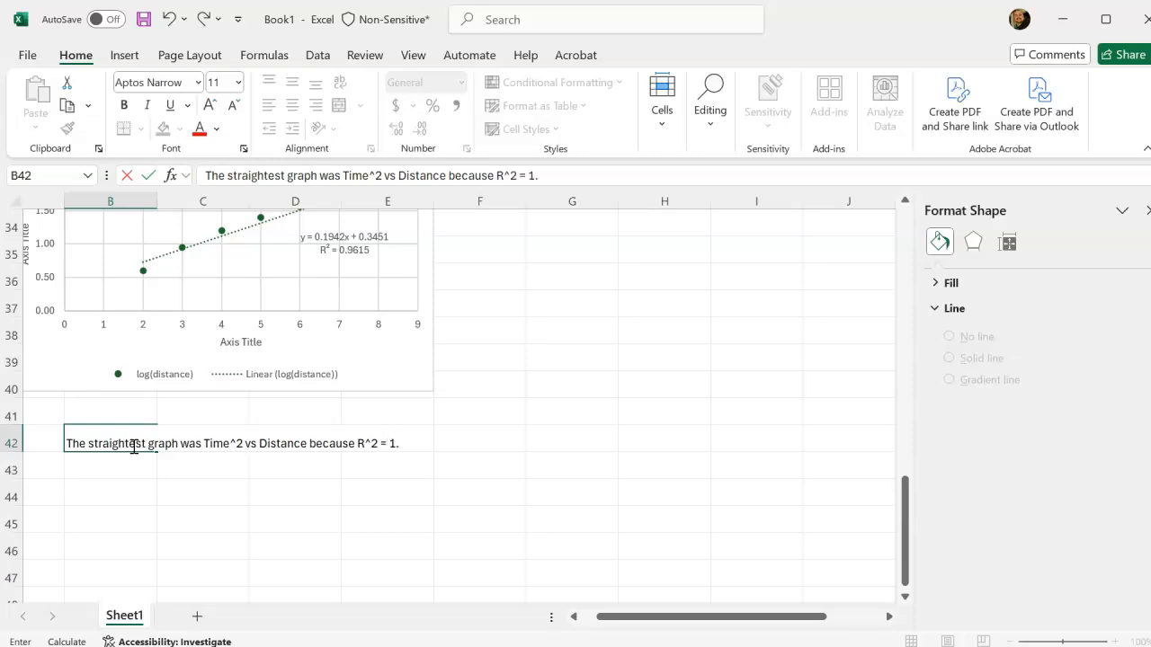
pyautogui.press('Return')
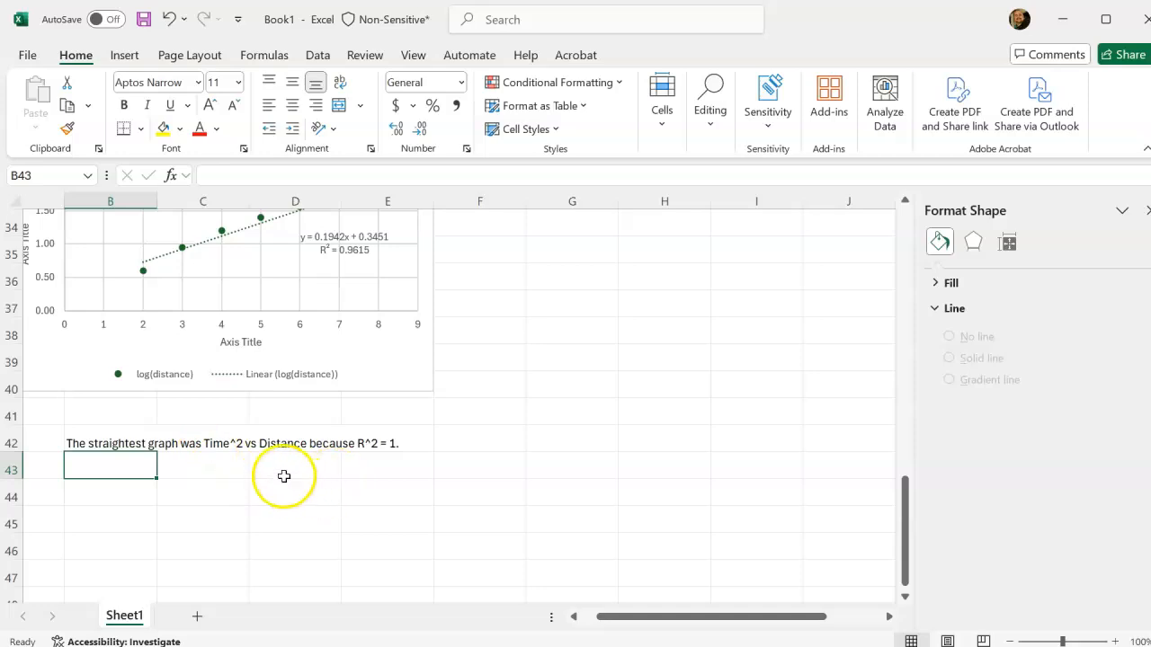
# Review the Data Set 1 sheet from the data table to the conclusion, and add a new blank worksheet to the workbook.
pyautogui.scroll(11, 306, 463)
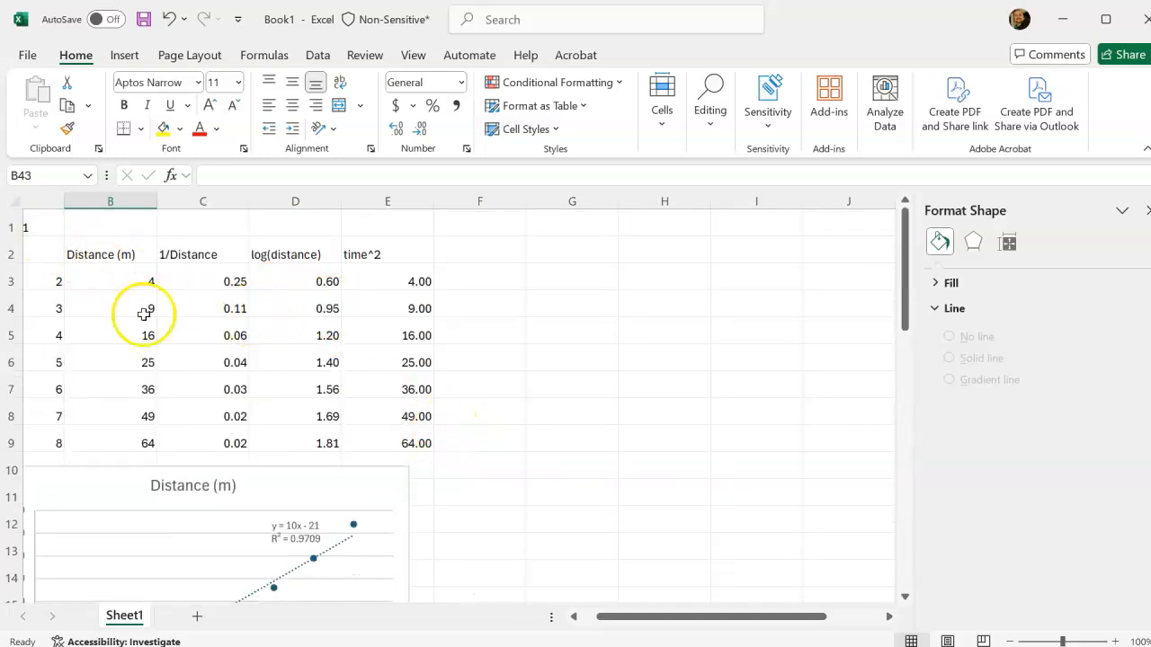
pyautogui.moveTo(621, 616); pyautogui.dragTo(513, 617)
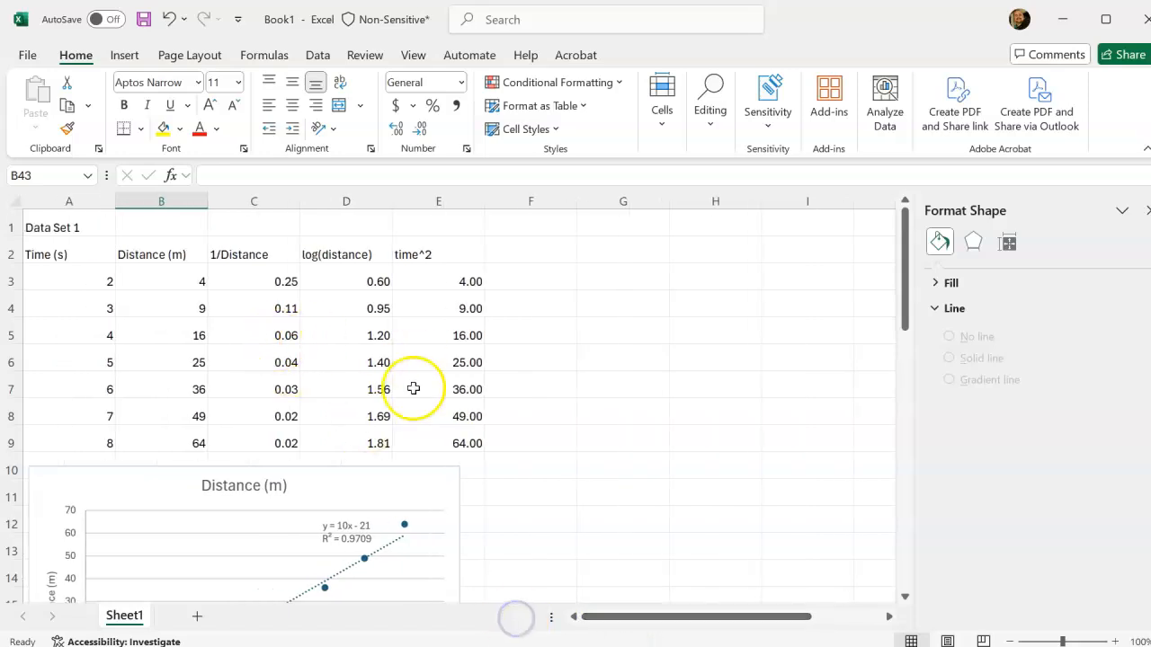
pyautogui.scroll(-12, 413, 388)
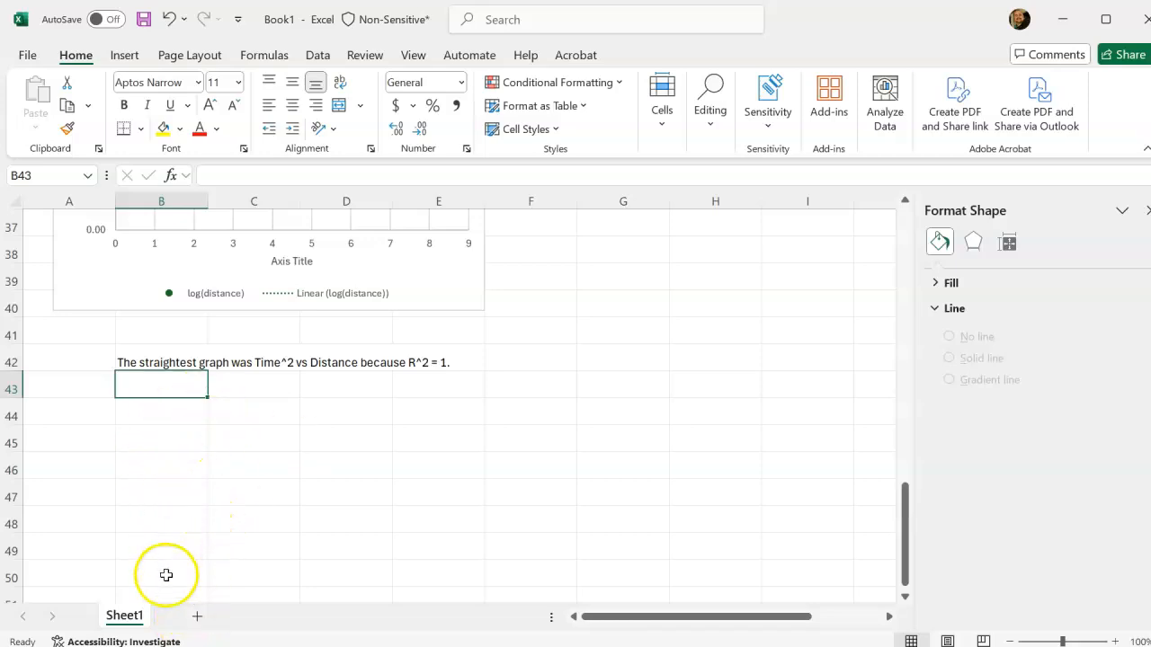
pyautogui.click(200, 618)
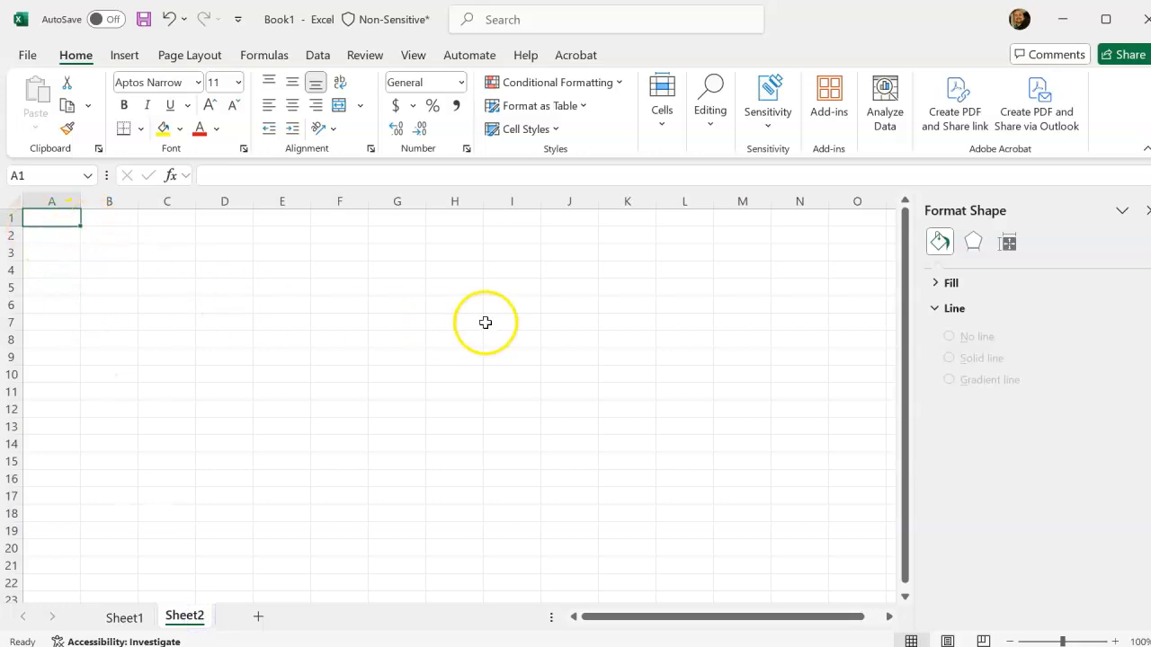